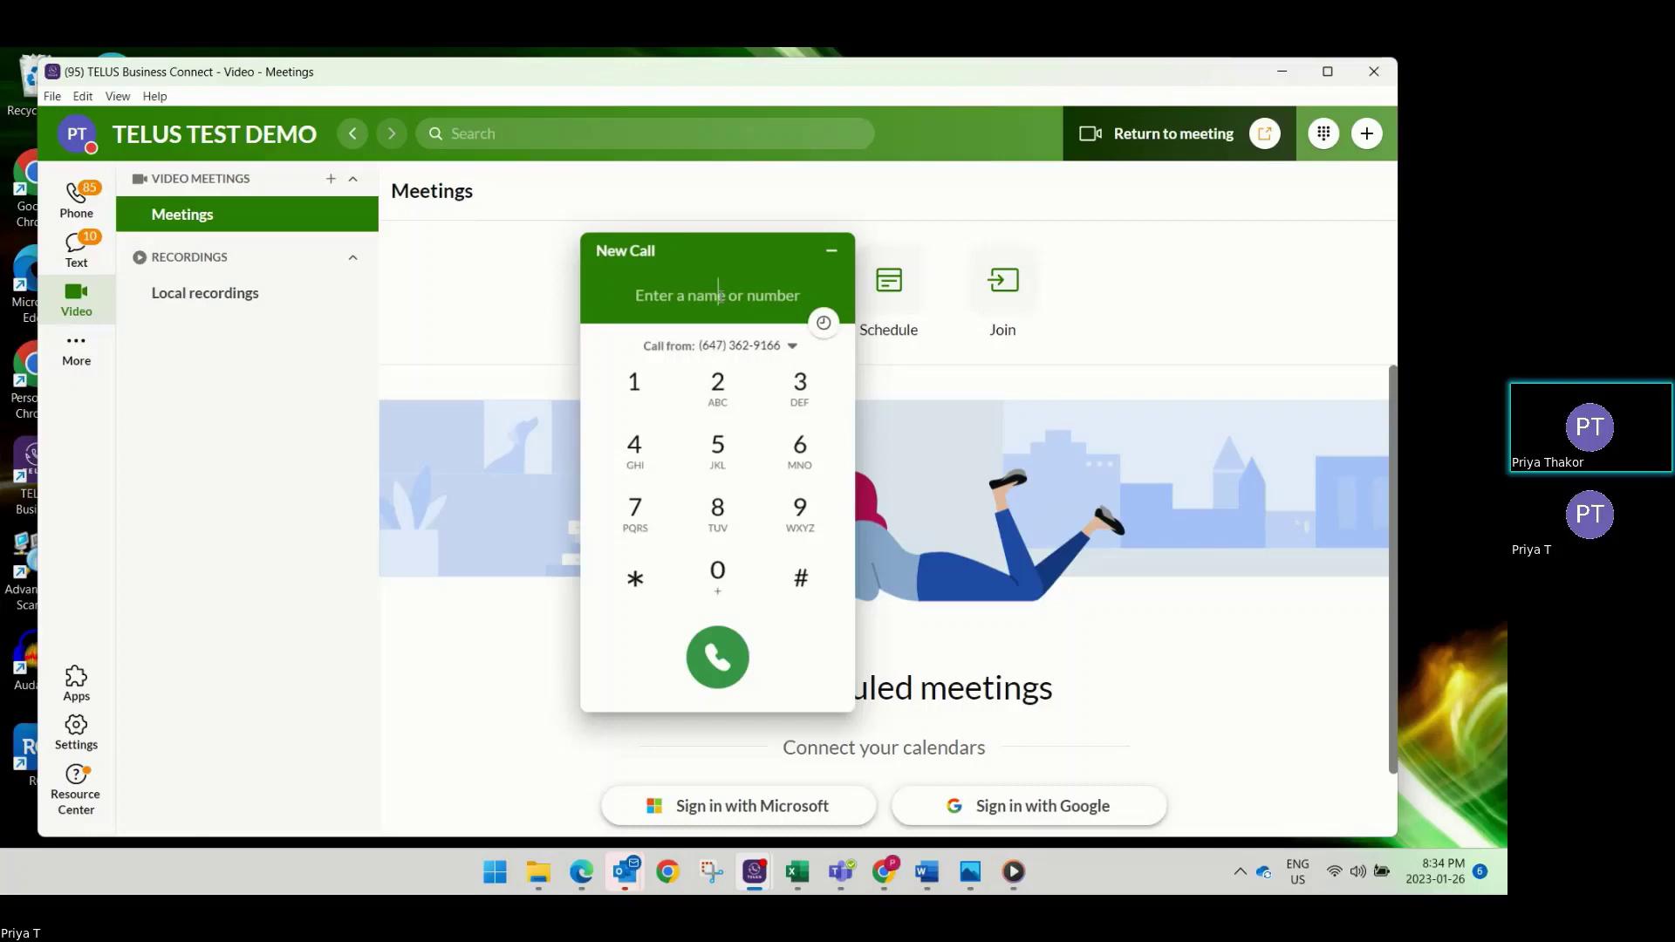
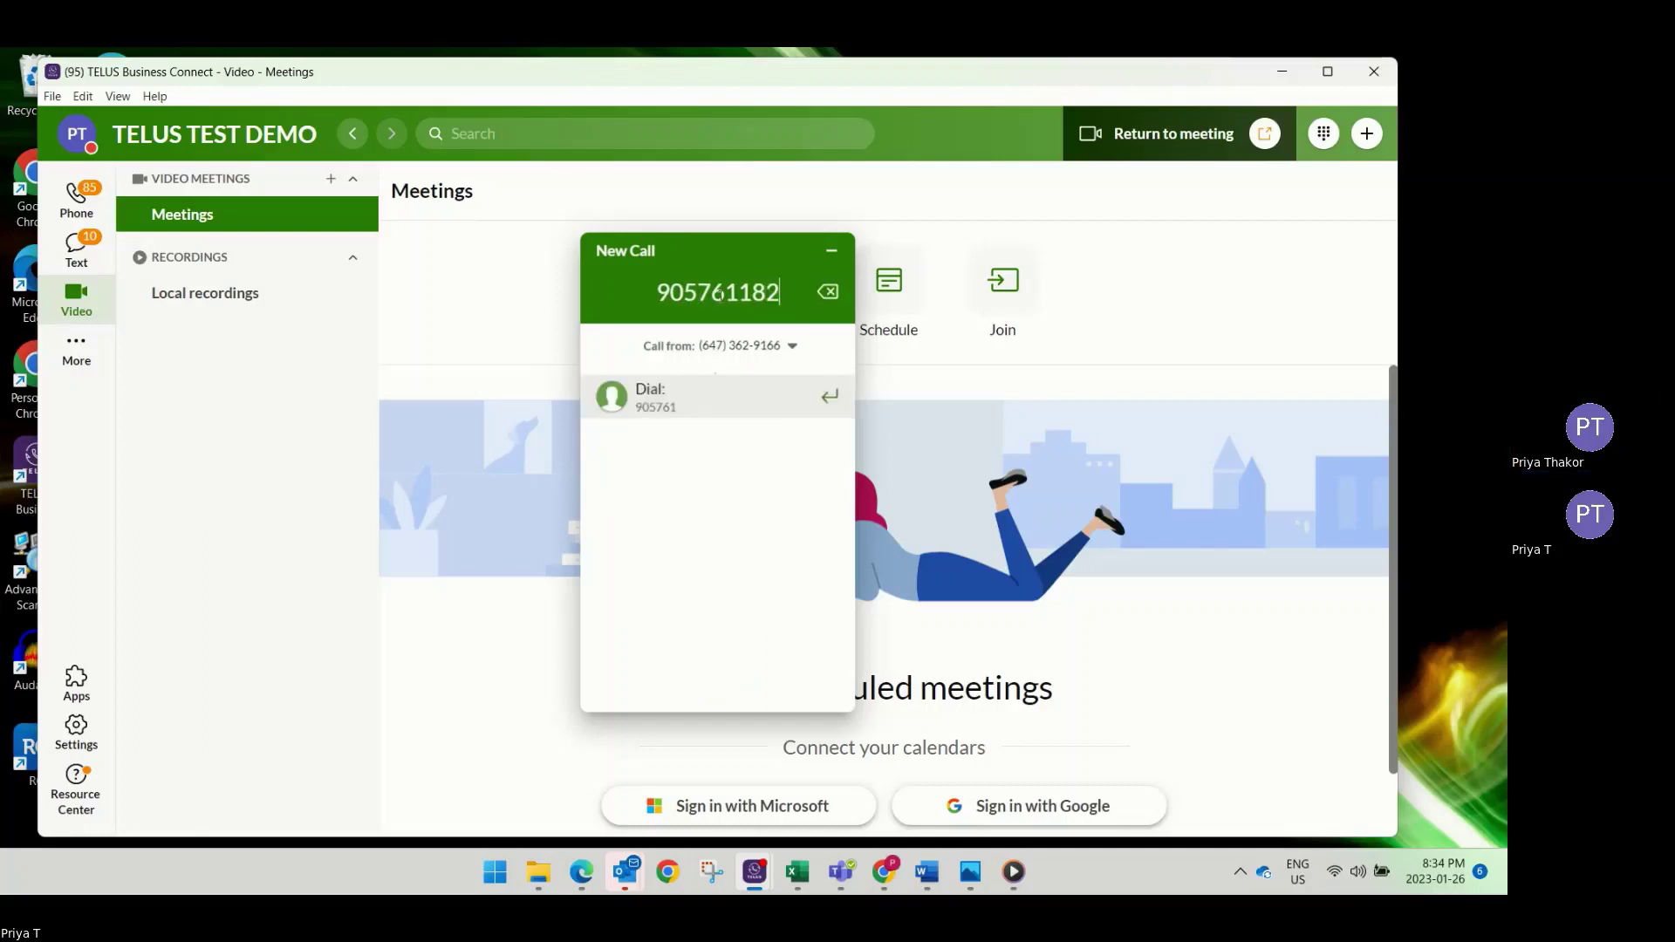
# Dial the entered external phone number, then turn the computer's speaker volume down to mute.
pyautogui.click(756, 403)
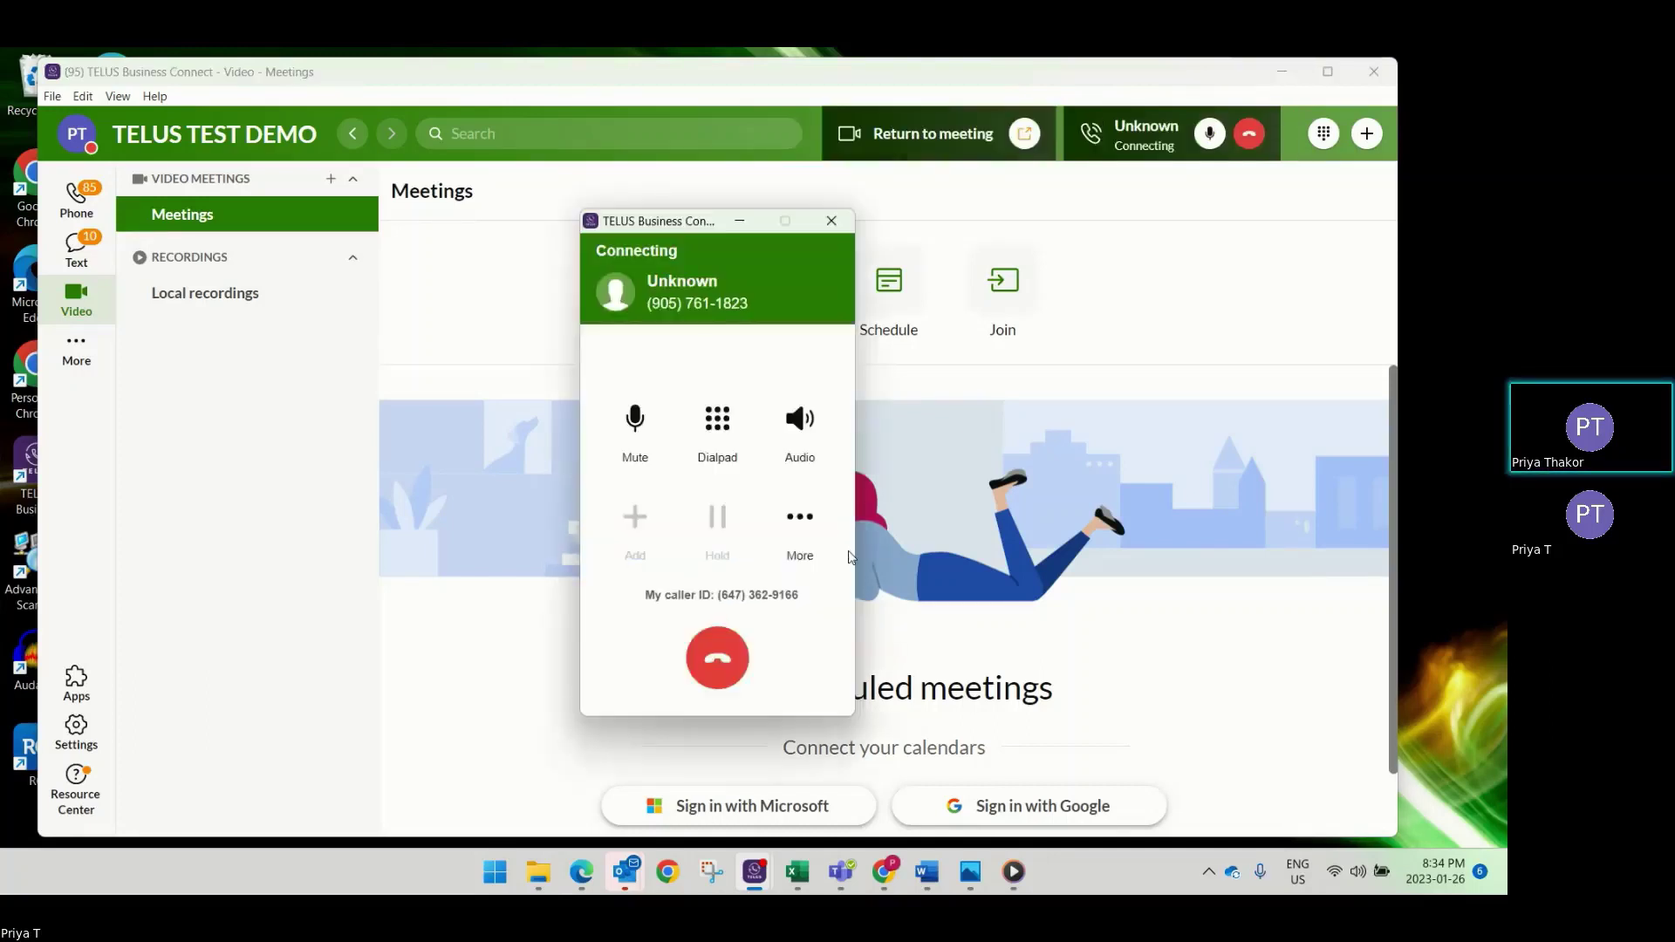
pyautogui.press('XF86AudioLowerVolume')
pyautogui.press('XF86AudioLowerVolume')
pyautogui.press('XF86AudioLowerVolume')
pyautogui.press('XF86AudioLowerVolume')
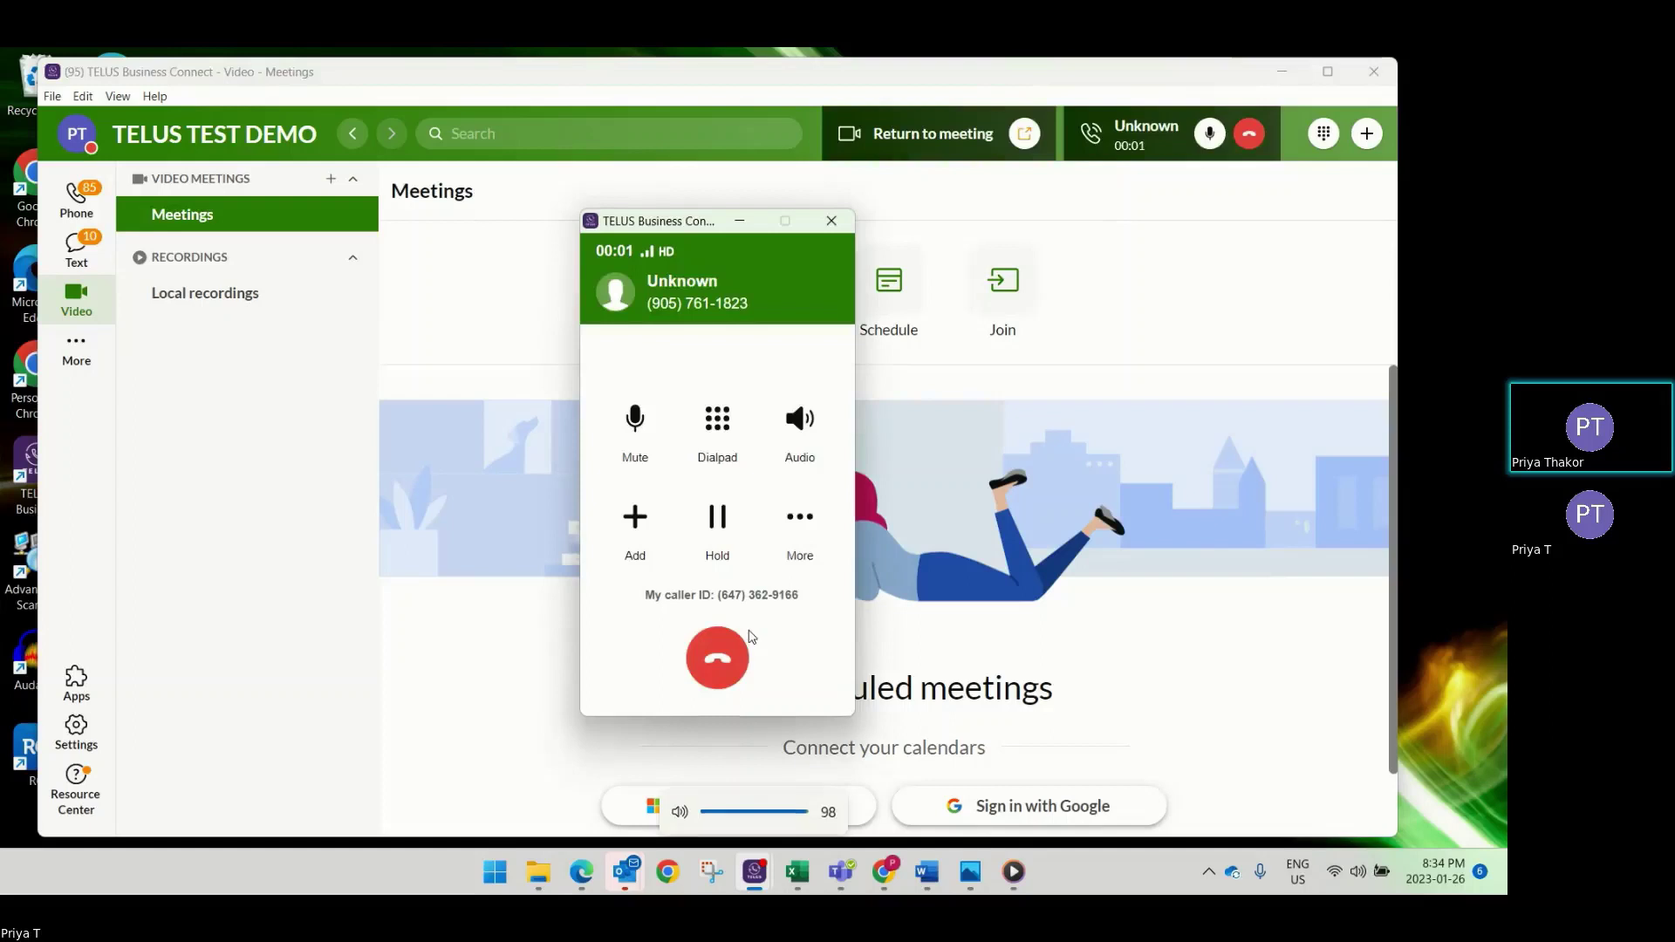
pyautogui.press('XF86AudioLowerVolume')
pyautogui.press('XF86AudioLowerVolume')
pyautogui.press('XF86AudioLowerVolume')
pyautogui.press('XF86AudioLowerVolume')
pyautogui.press('XF86AudioLowerVolume')
pyautogui.press('XF86AudioLowerVolume')
pyautogui.press('XF86AudioLowerVolume')
pyautogui.press('XF86AudioLowerVolume')
pyautogui.press('XF86AudioLowerVolume')
pyautogui.press('XF86AudioLowerVolume')
pyautogui.press('XF86AudioLowerVolume')
pyautogui.press('XF86AudioLowerVolume')
pyautogui.press('XF86AudioLowerVolume')
pyautogui.press('XF86AudioLowerVolume')
pyautogui.press('XF86AudioLowerVolume')
pyautogui.press('XF86AudioLowerVolume')
pyautogui.press('XF86AudioLowerVolume')
pyautogui.press('XF86AudioLowerVolume')
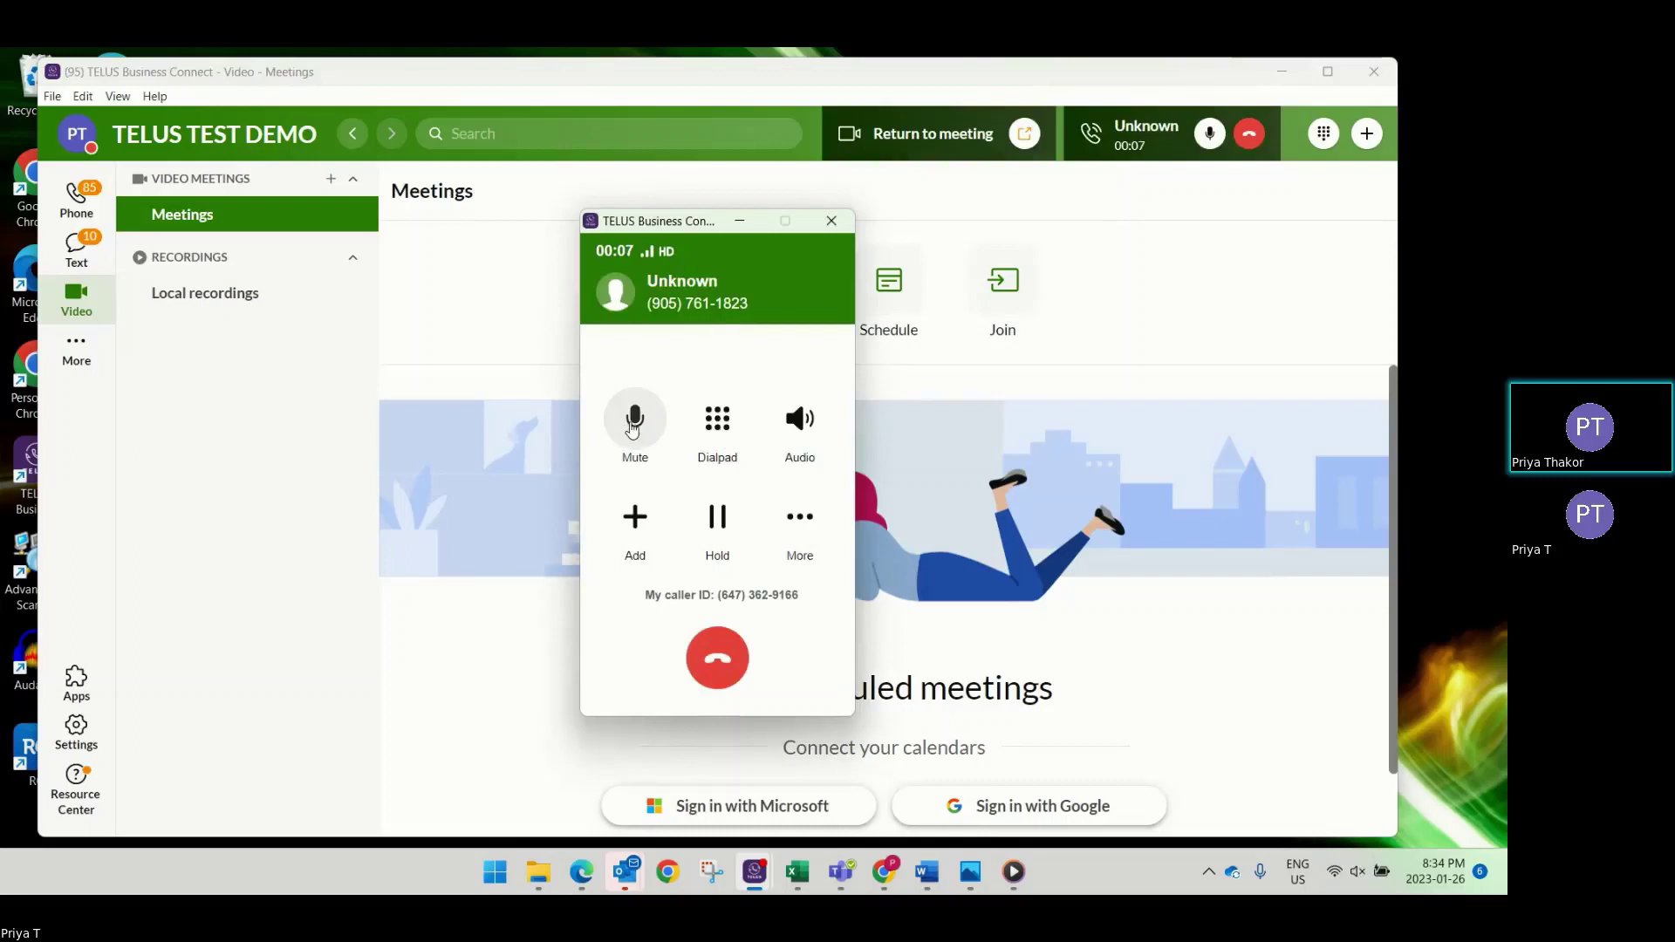
# Check the in-call dialpad and the microphone and speaker sources, then open the Add new call dialer.
pyautogui.click(728, 423)
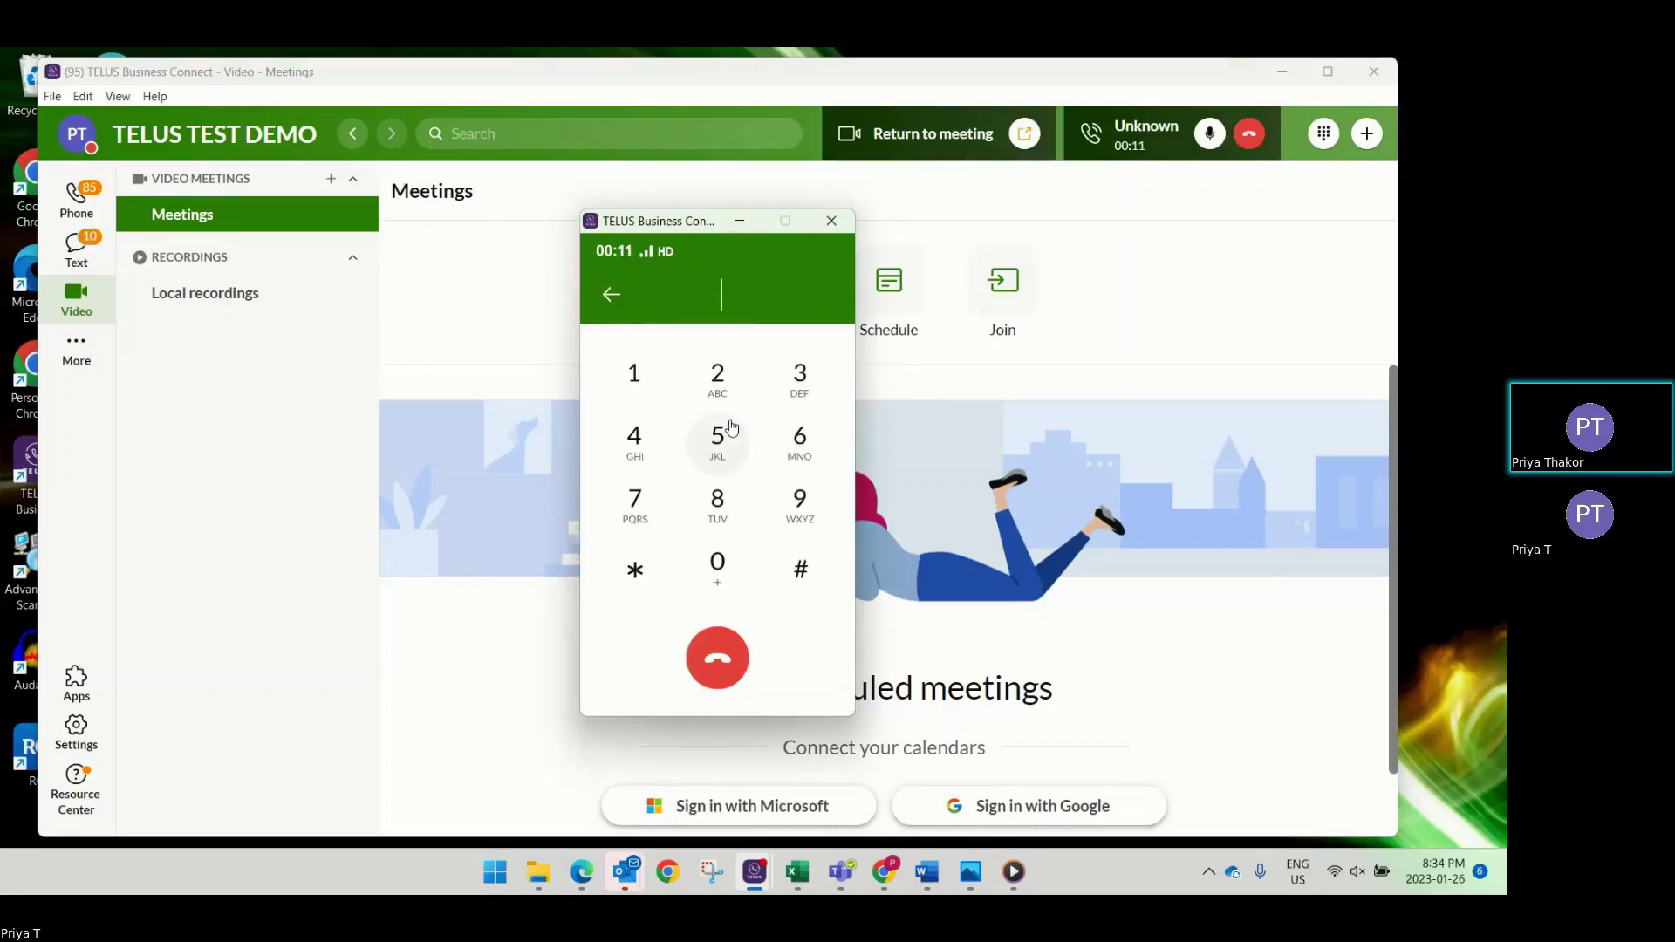
pyautogui.click(611, 295)
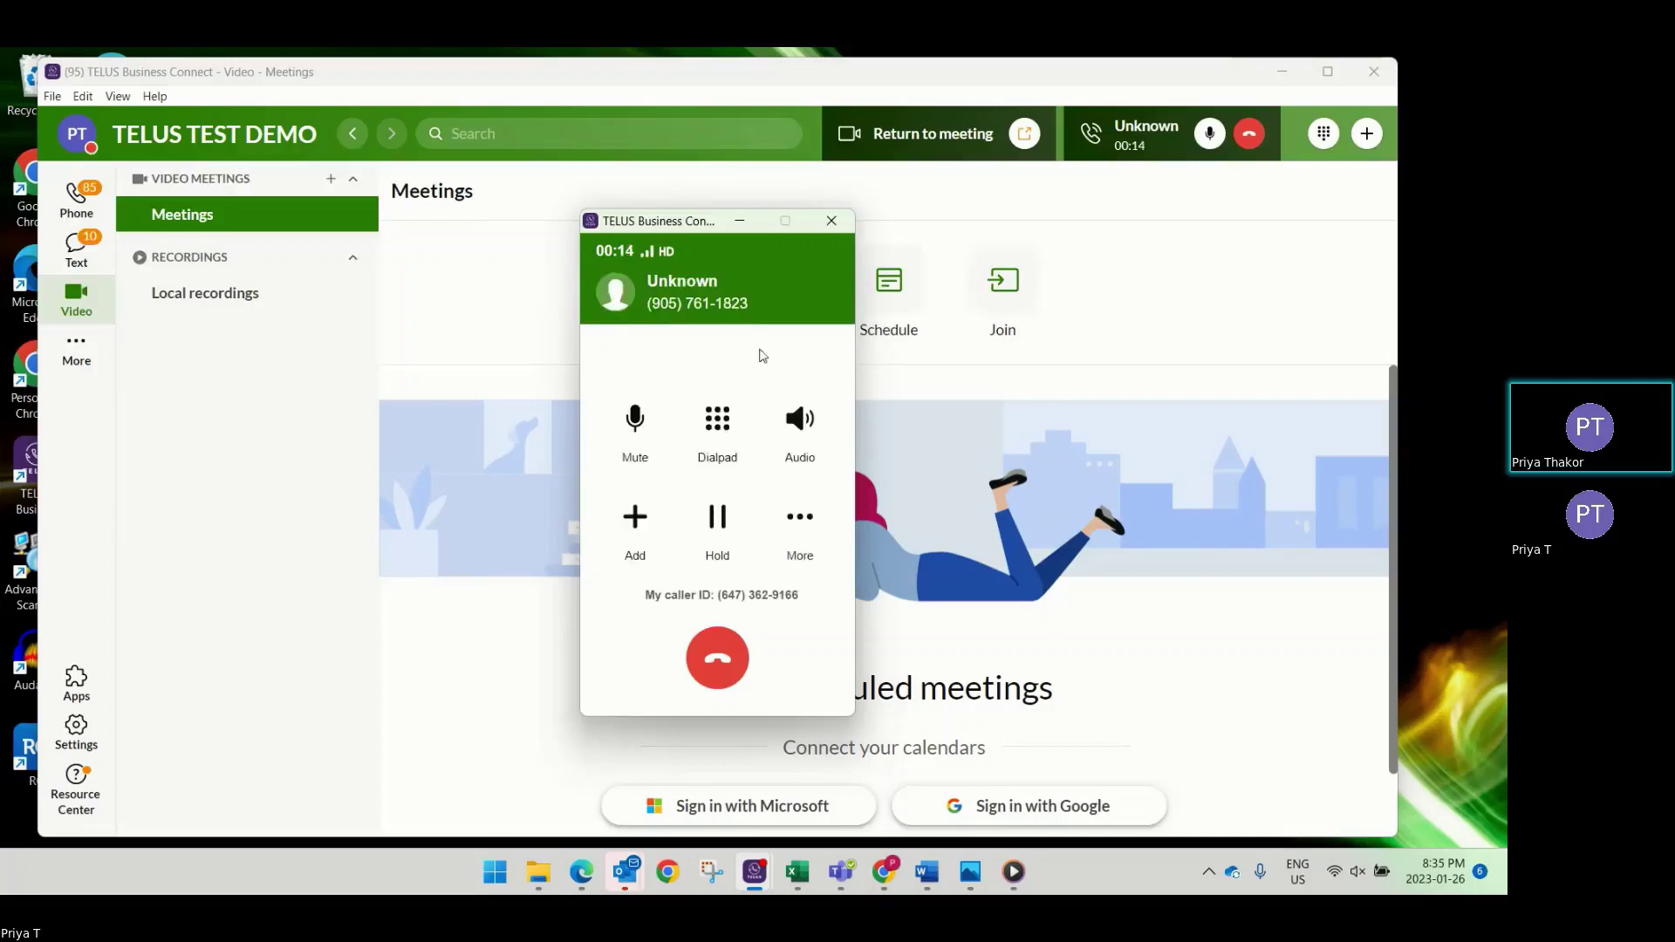
pyautogui.click(800, 420)
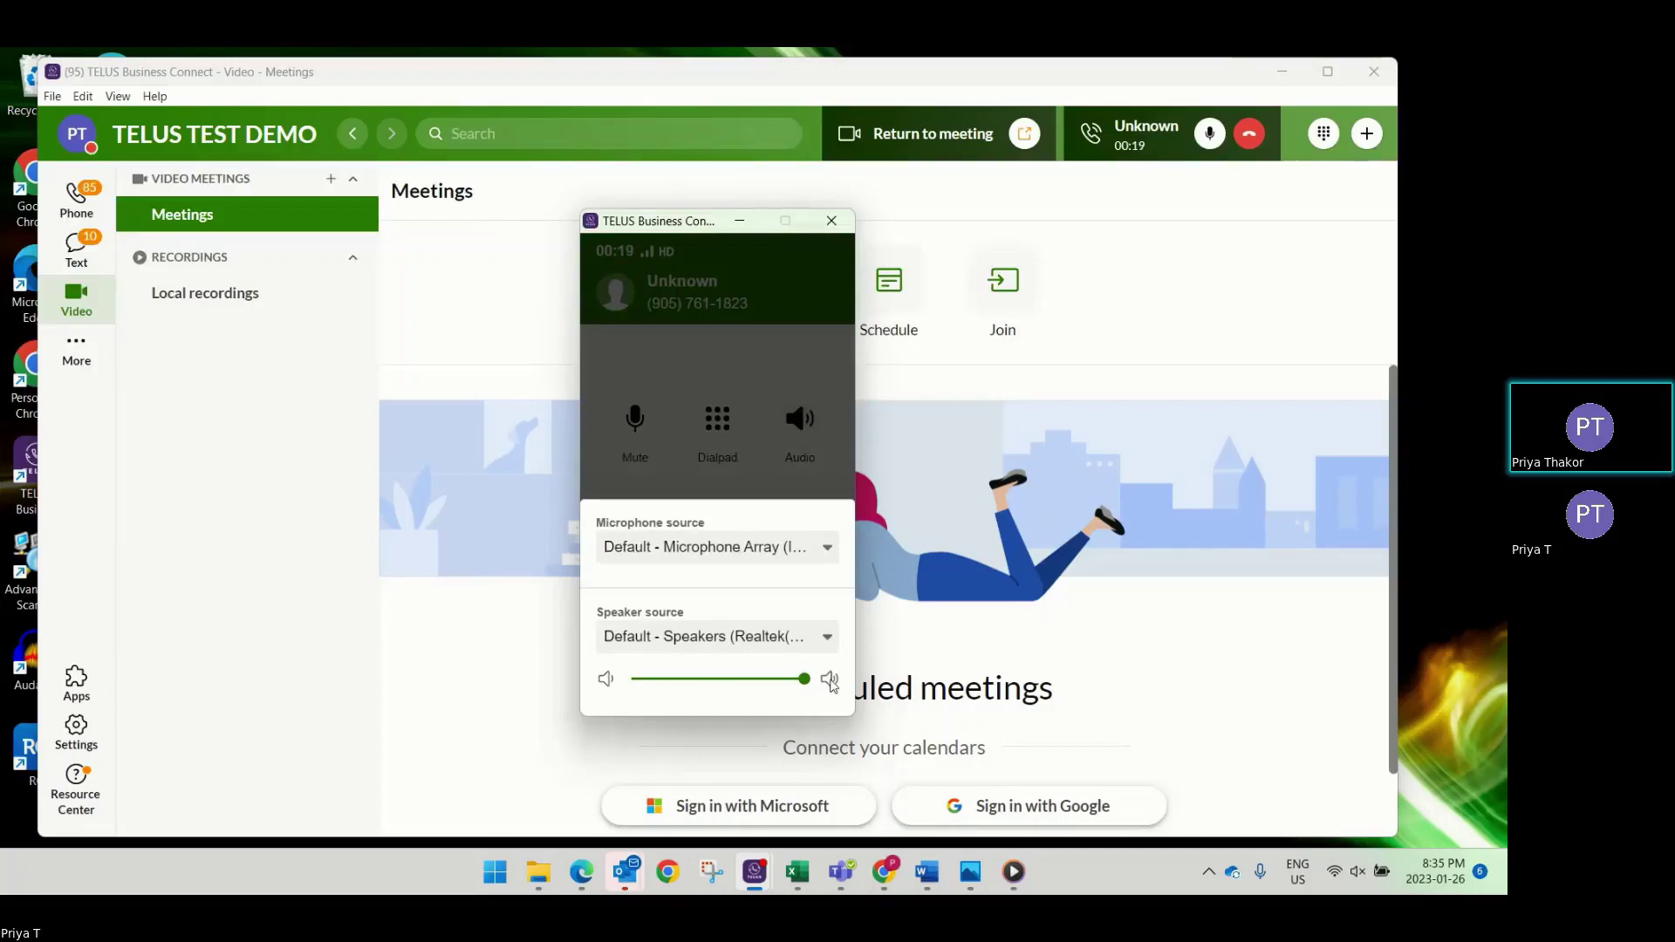
pyautogui.moveTo(795, 682)
pyautogui.click(767, 457)
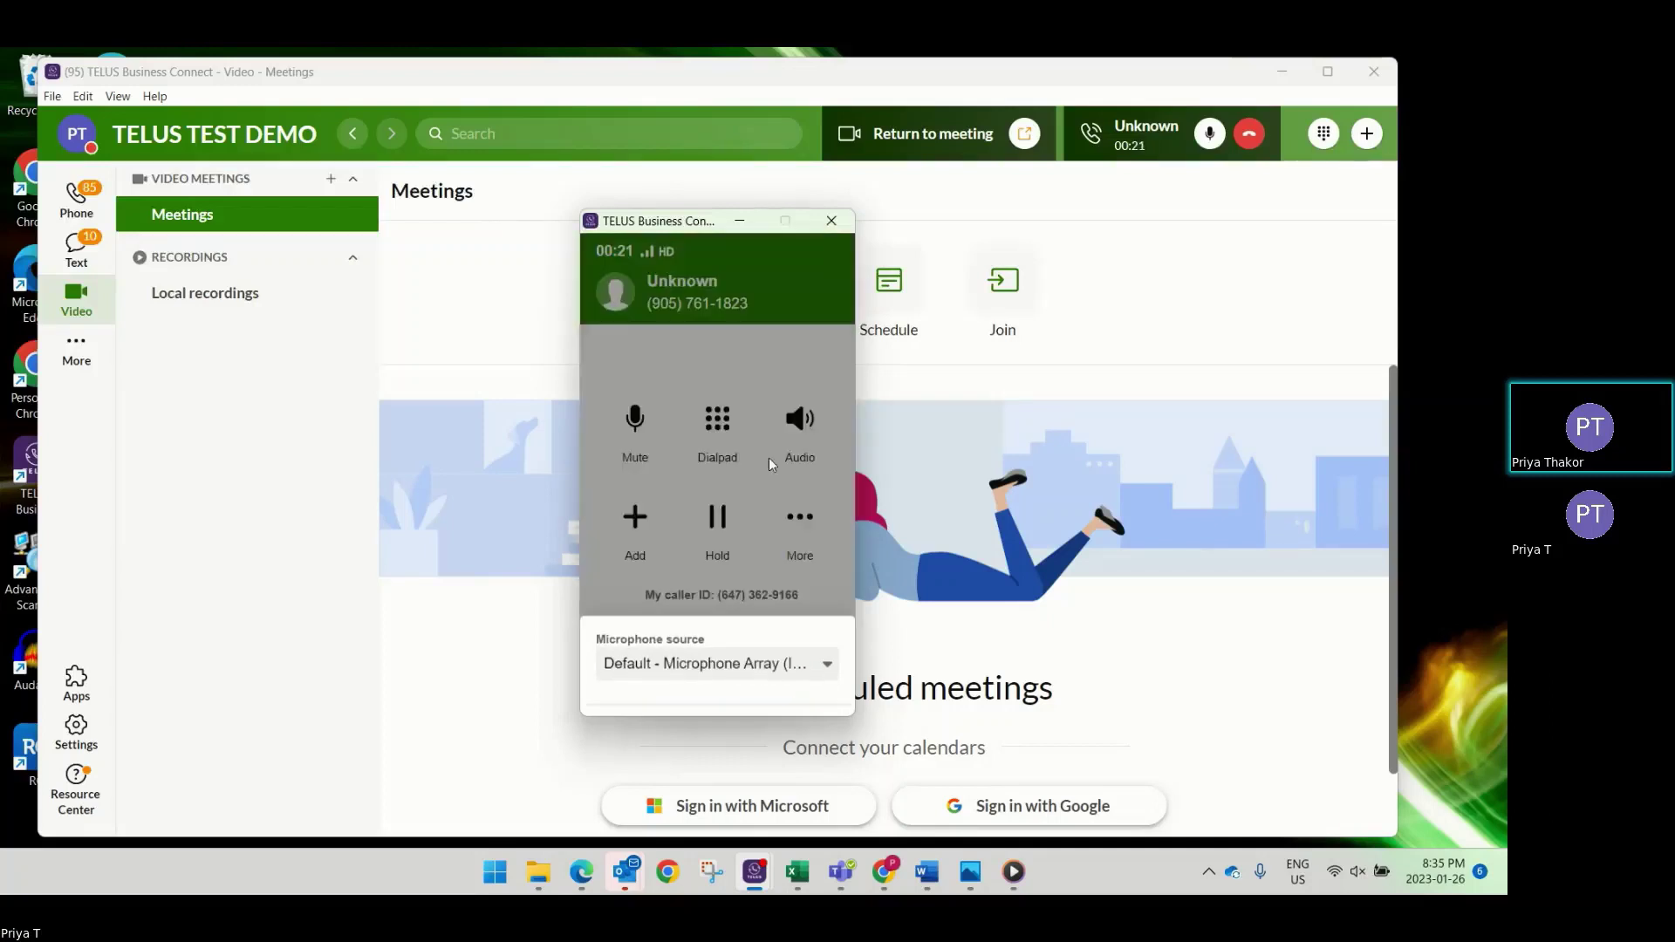
pyautogui.click(634, 517)
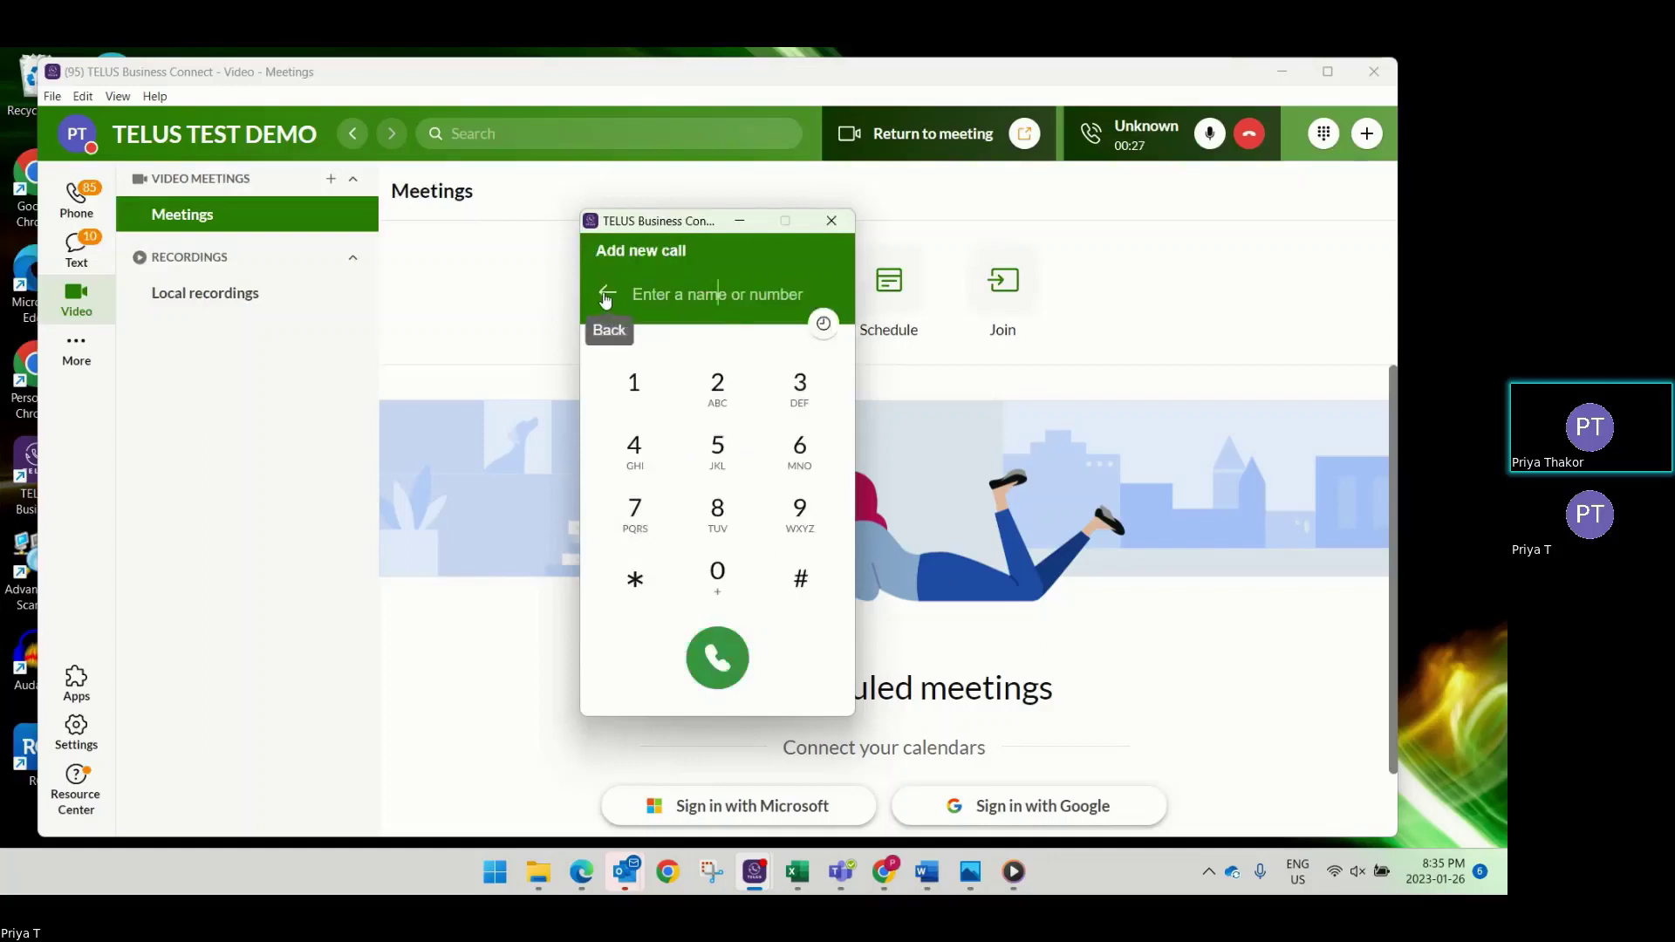
# Call a colleague's extension found by name search as a second call, then hang it up.
pyautogui.write('ar')
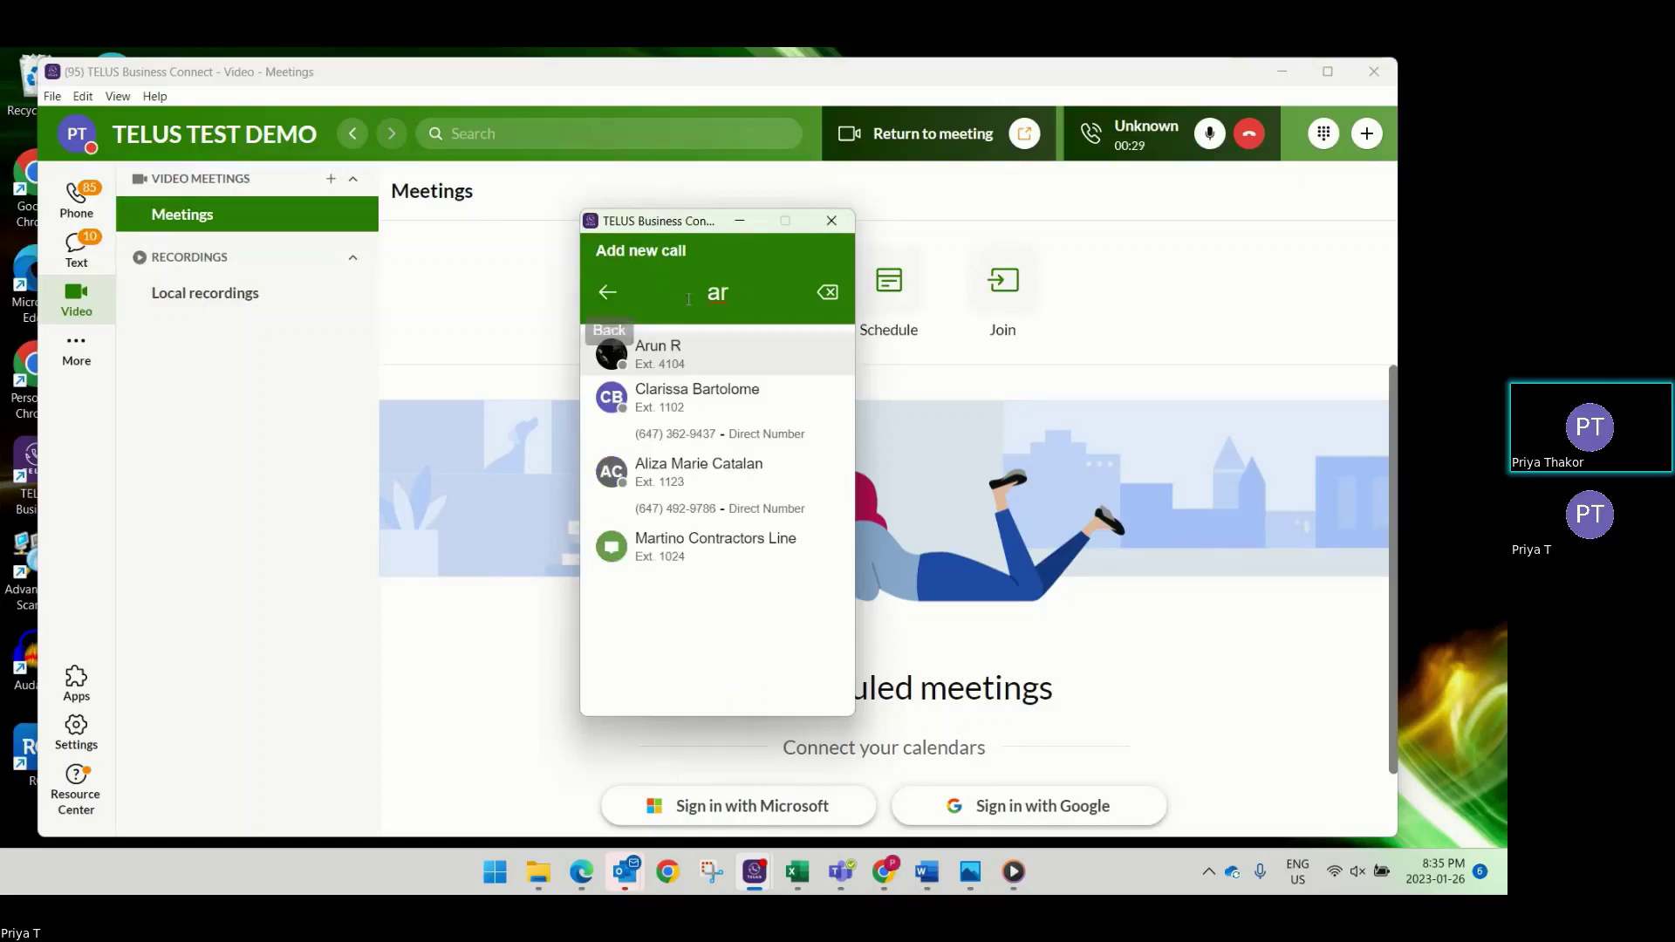
pyautogui.click(816, 353)
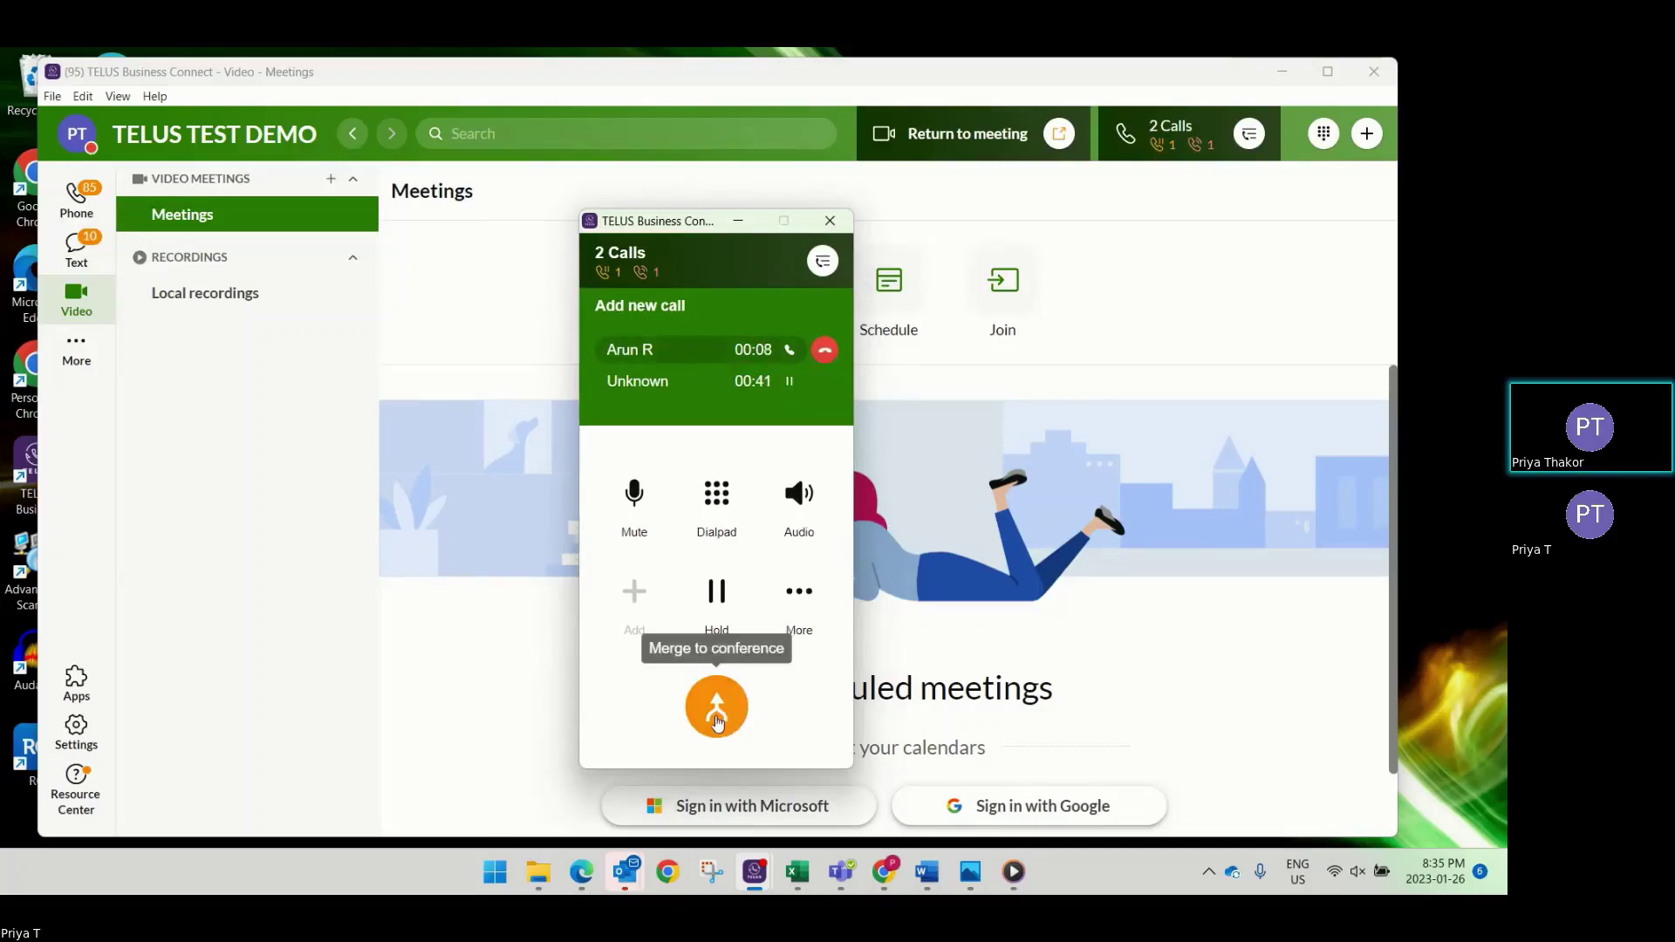
pyautogui.click(822, 351)
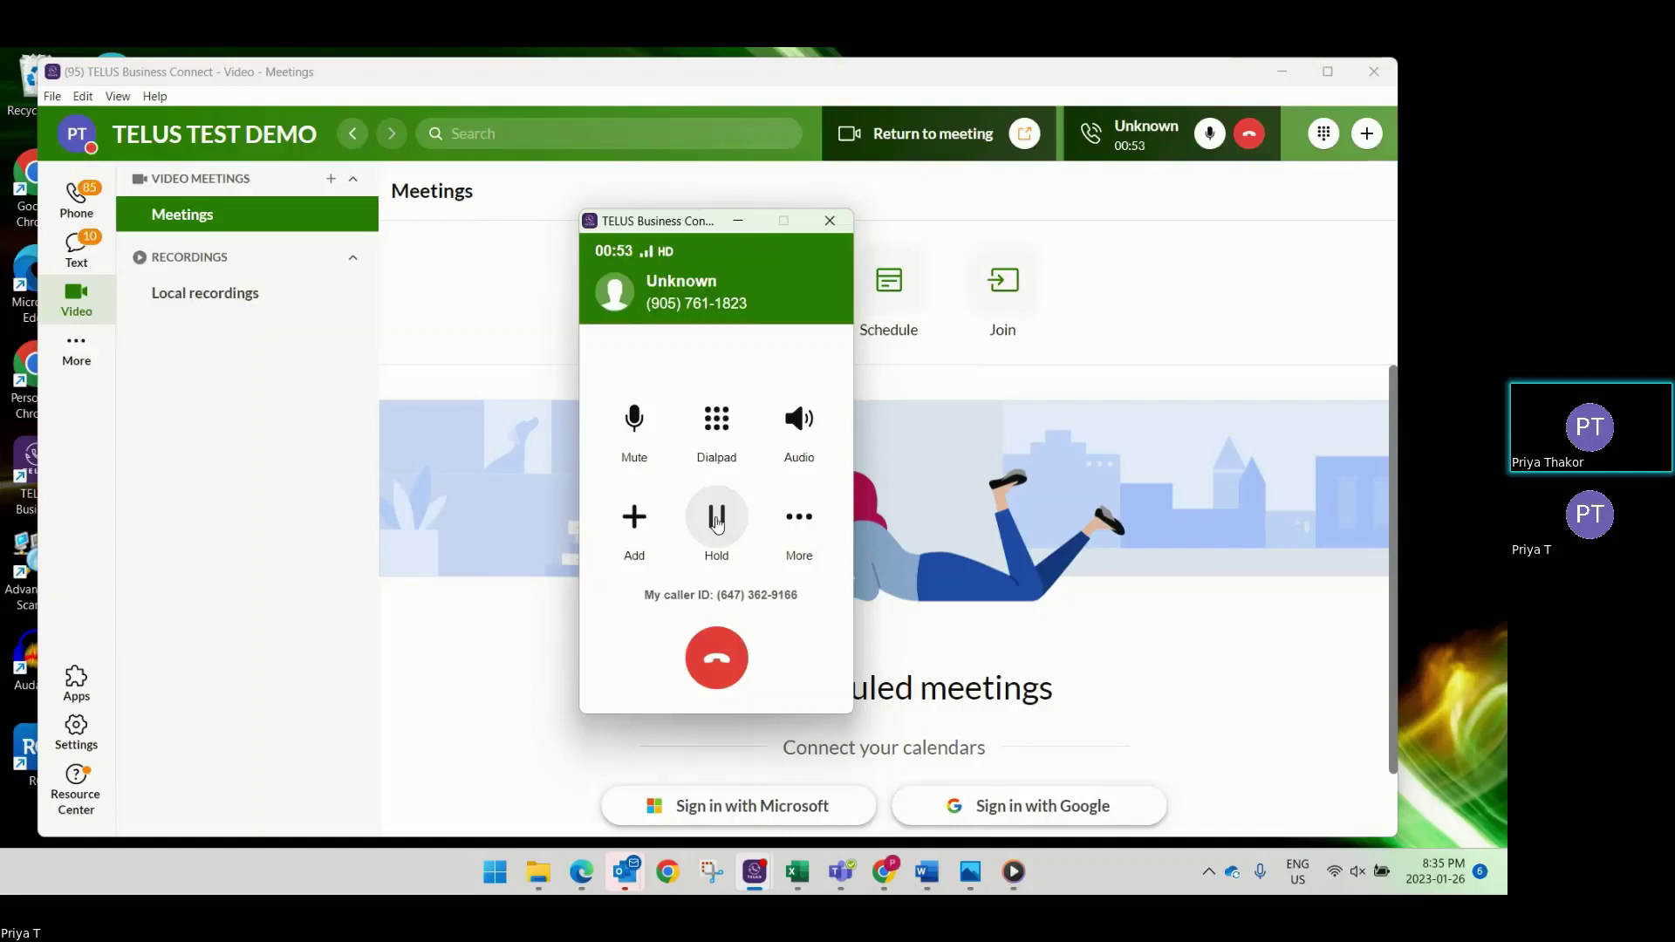
# Choose a colleague's extension as the recipient under More > Transfer and send the transfer.
pyautogui.click(808, 521)
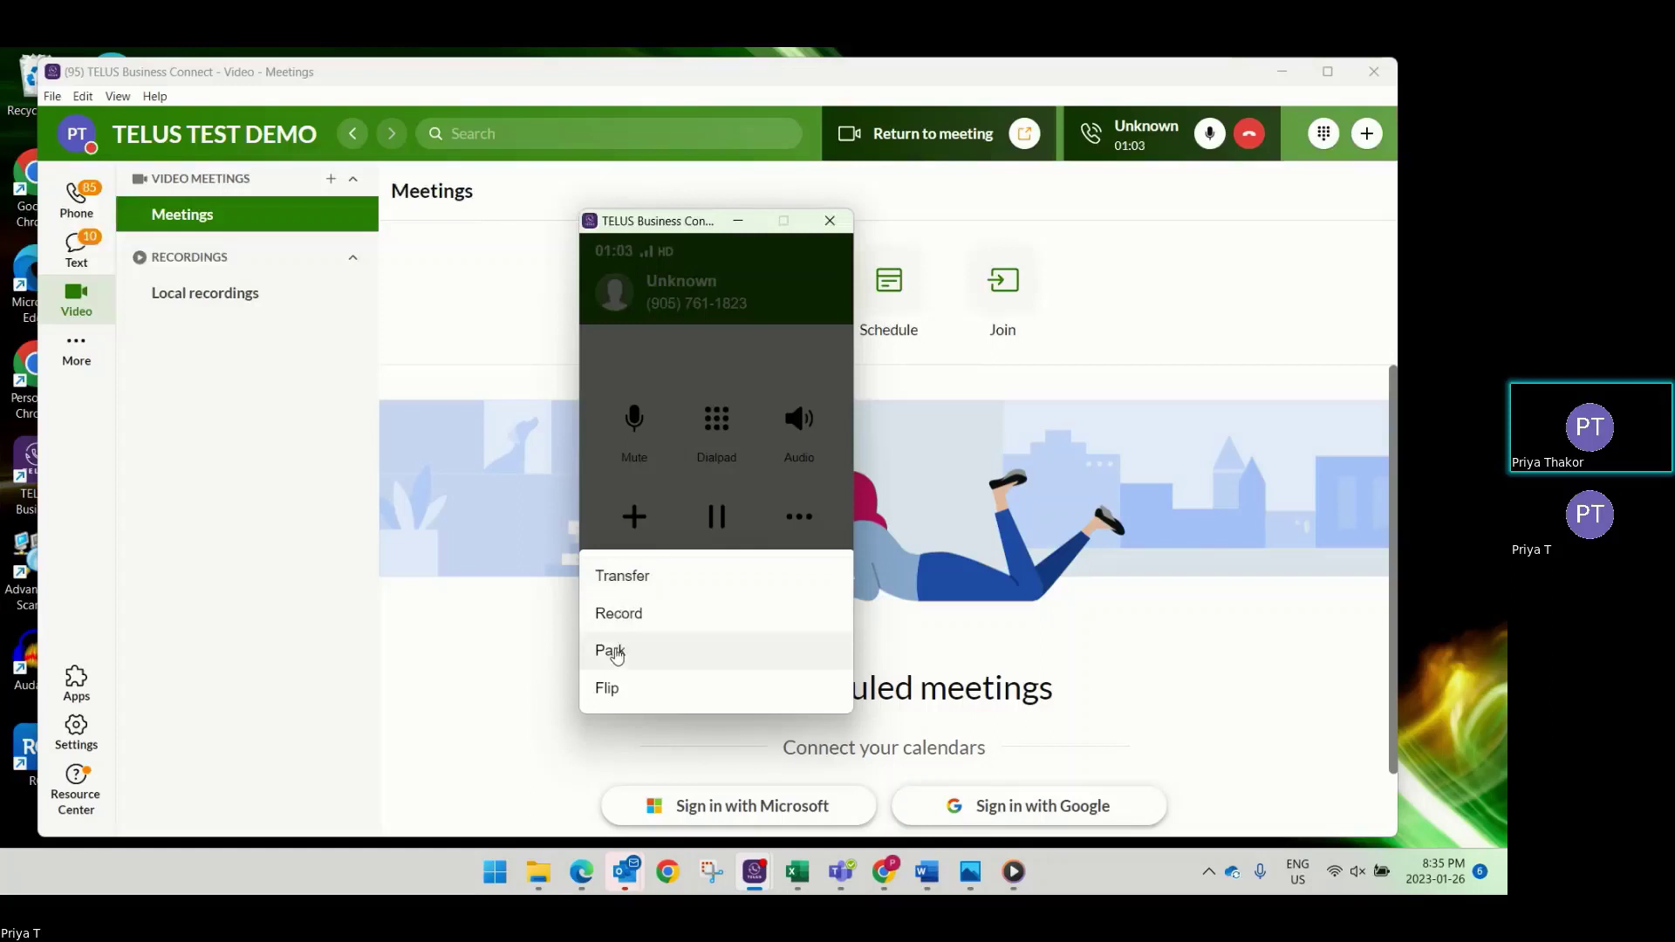
pyautogui.click(636, 584)
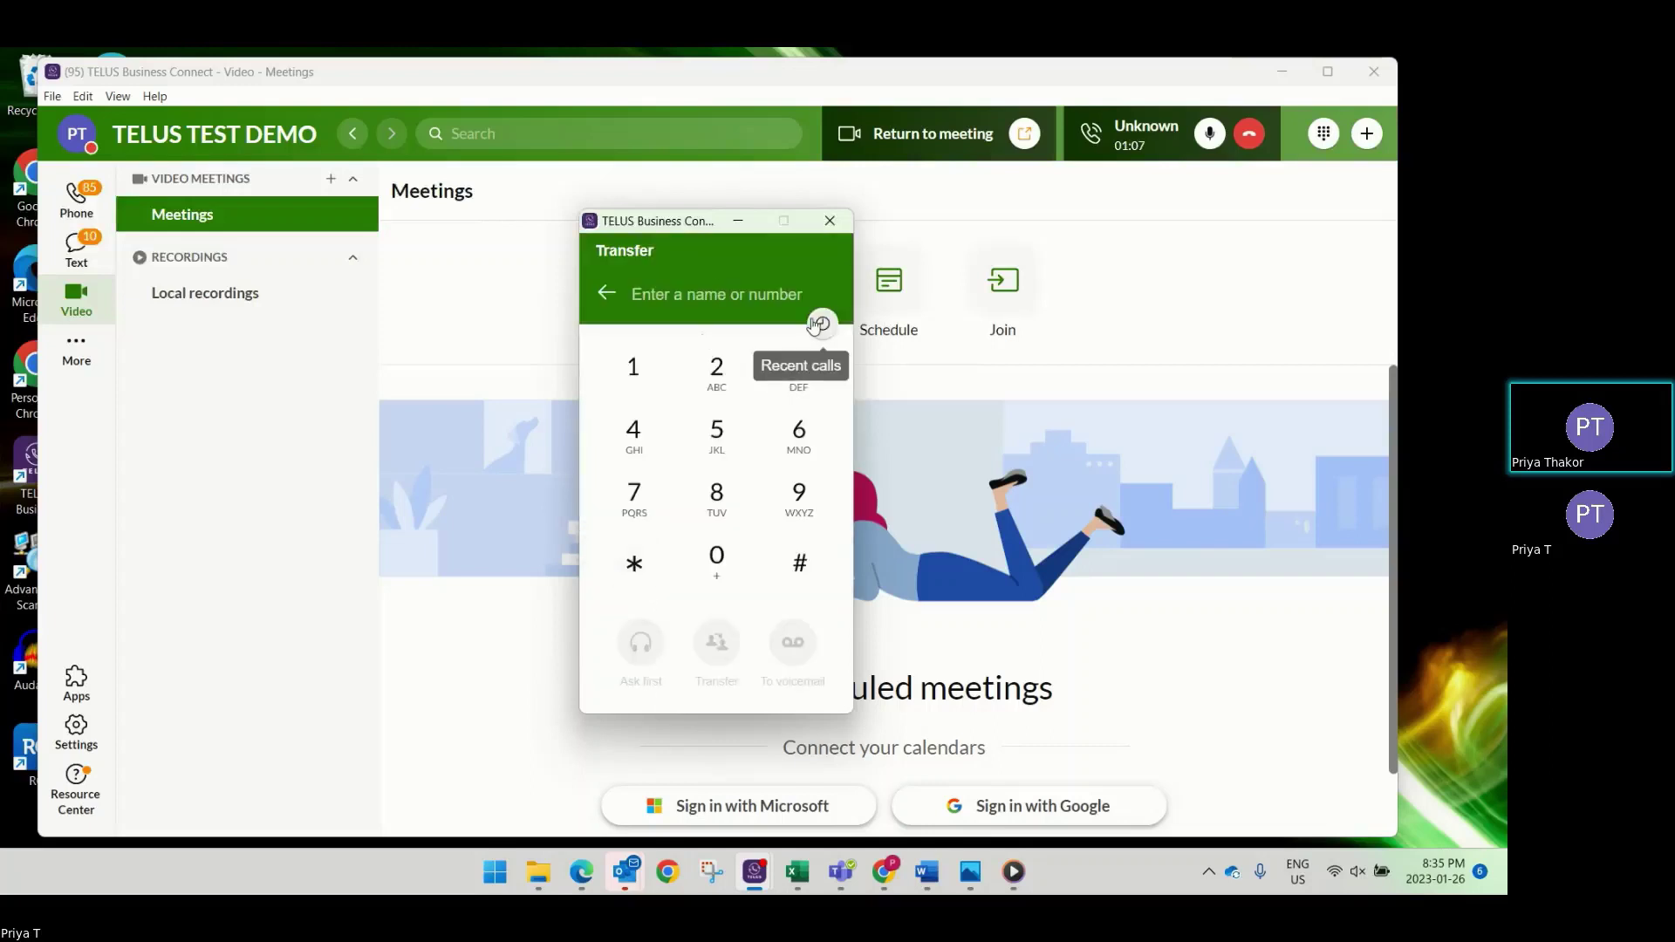
pyautogui.write('a')
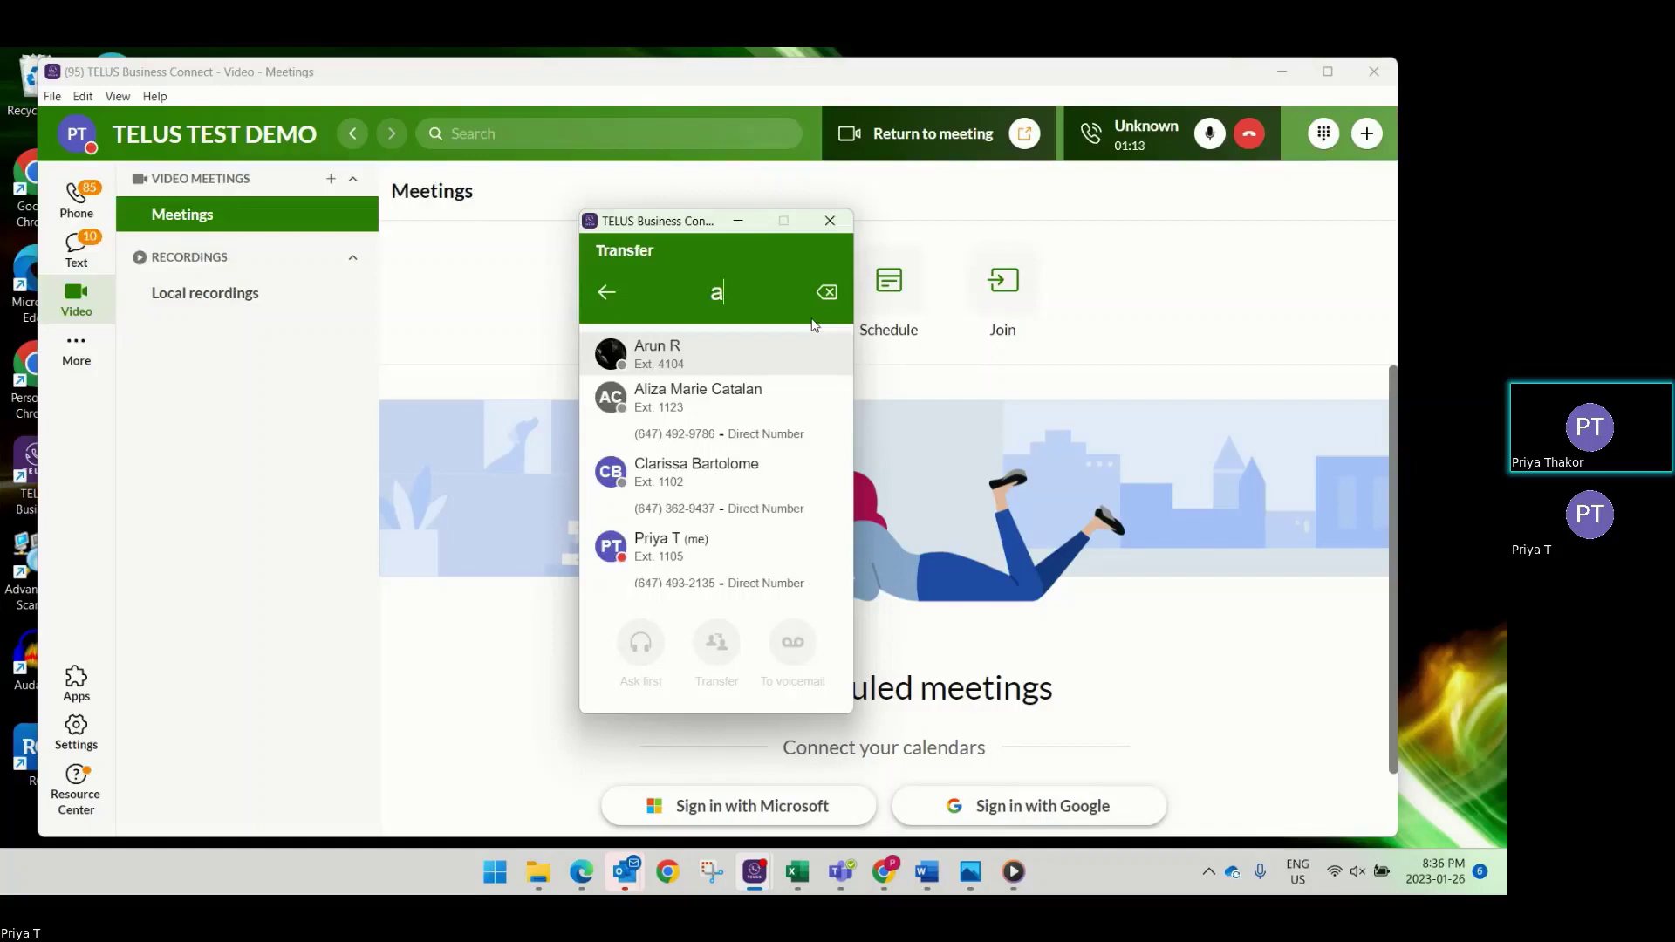
pyautogui.press('BackSpace')
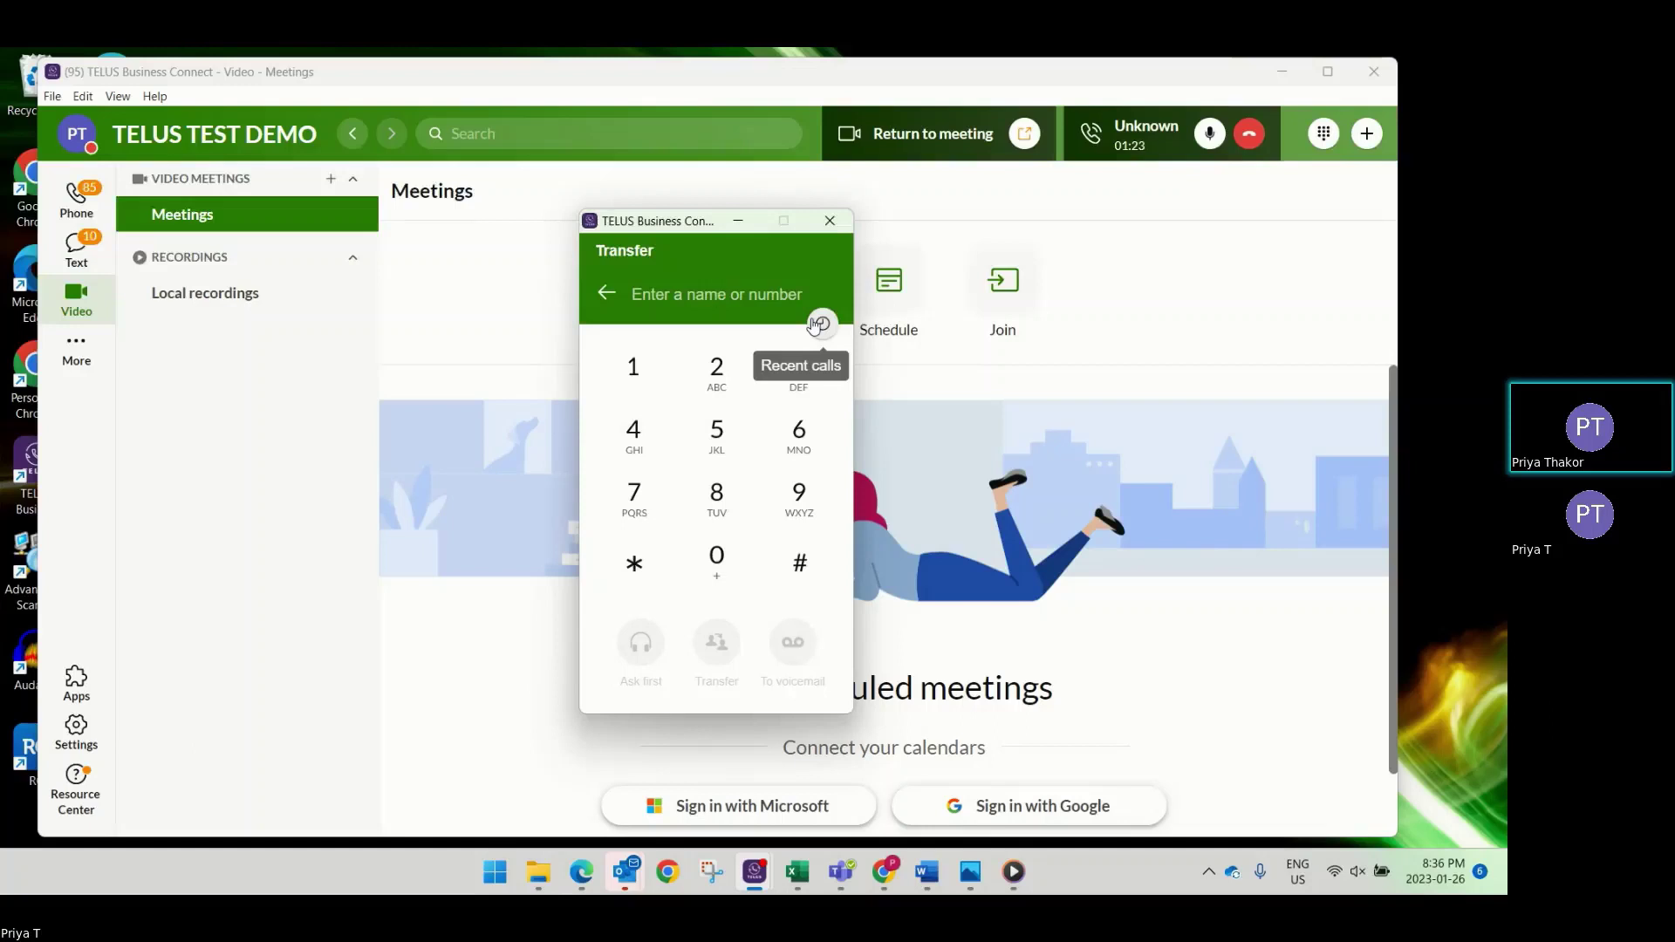
pyautogui.write('aru')
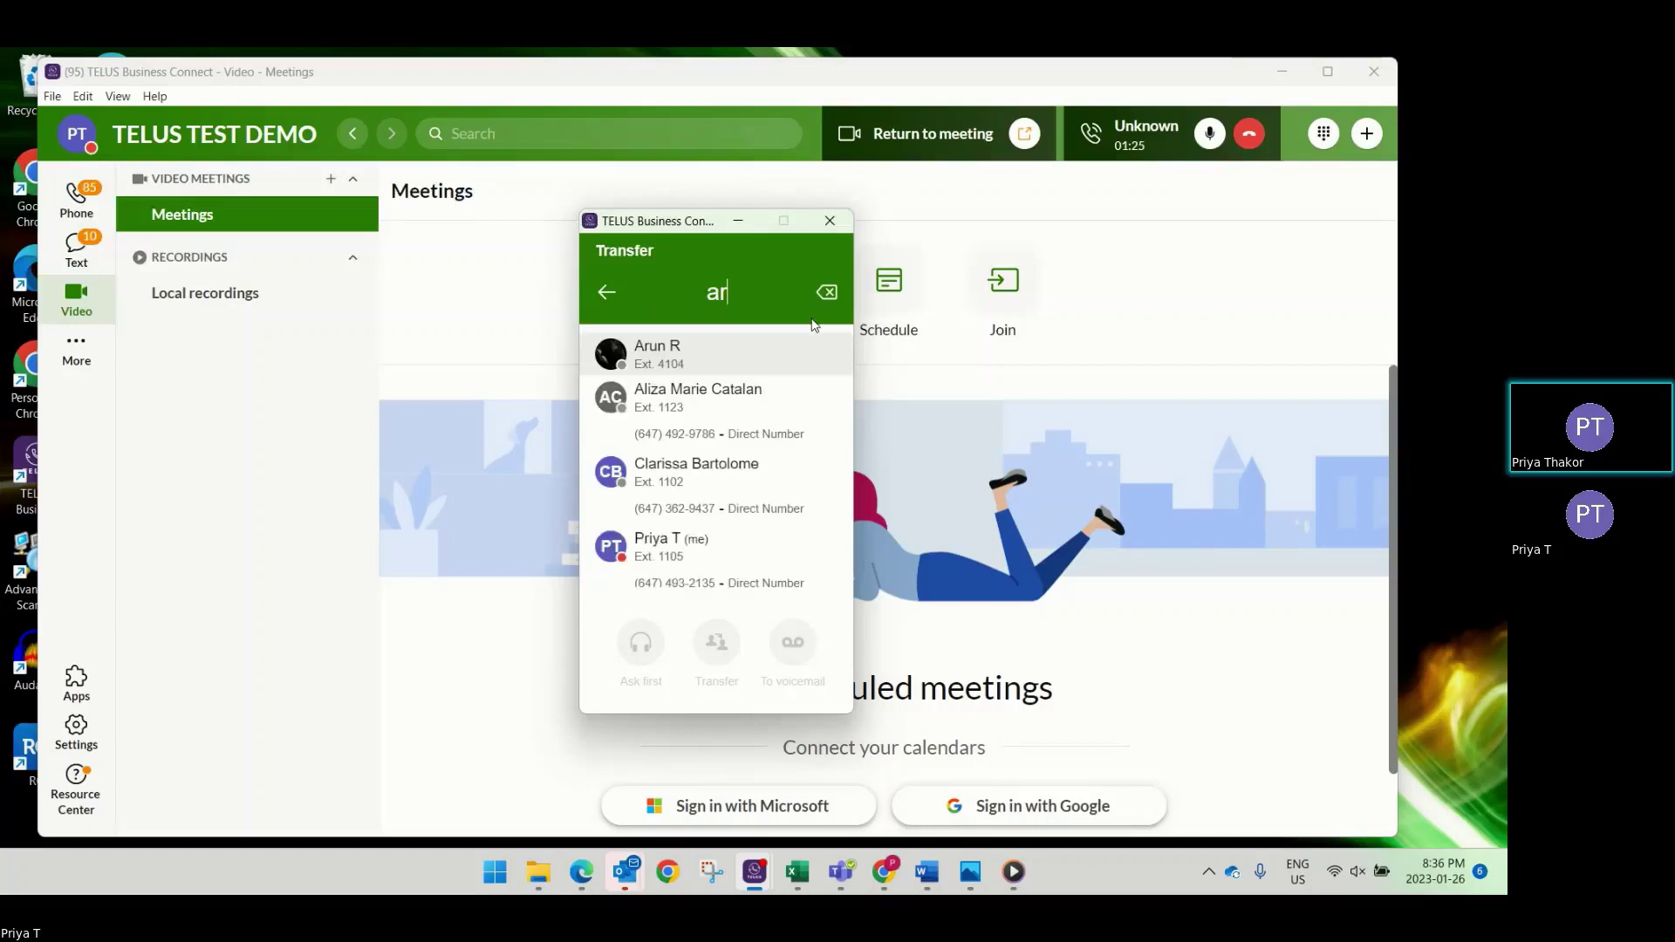
pyautogui.click(732, 365)
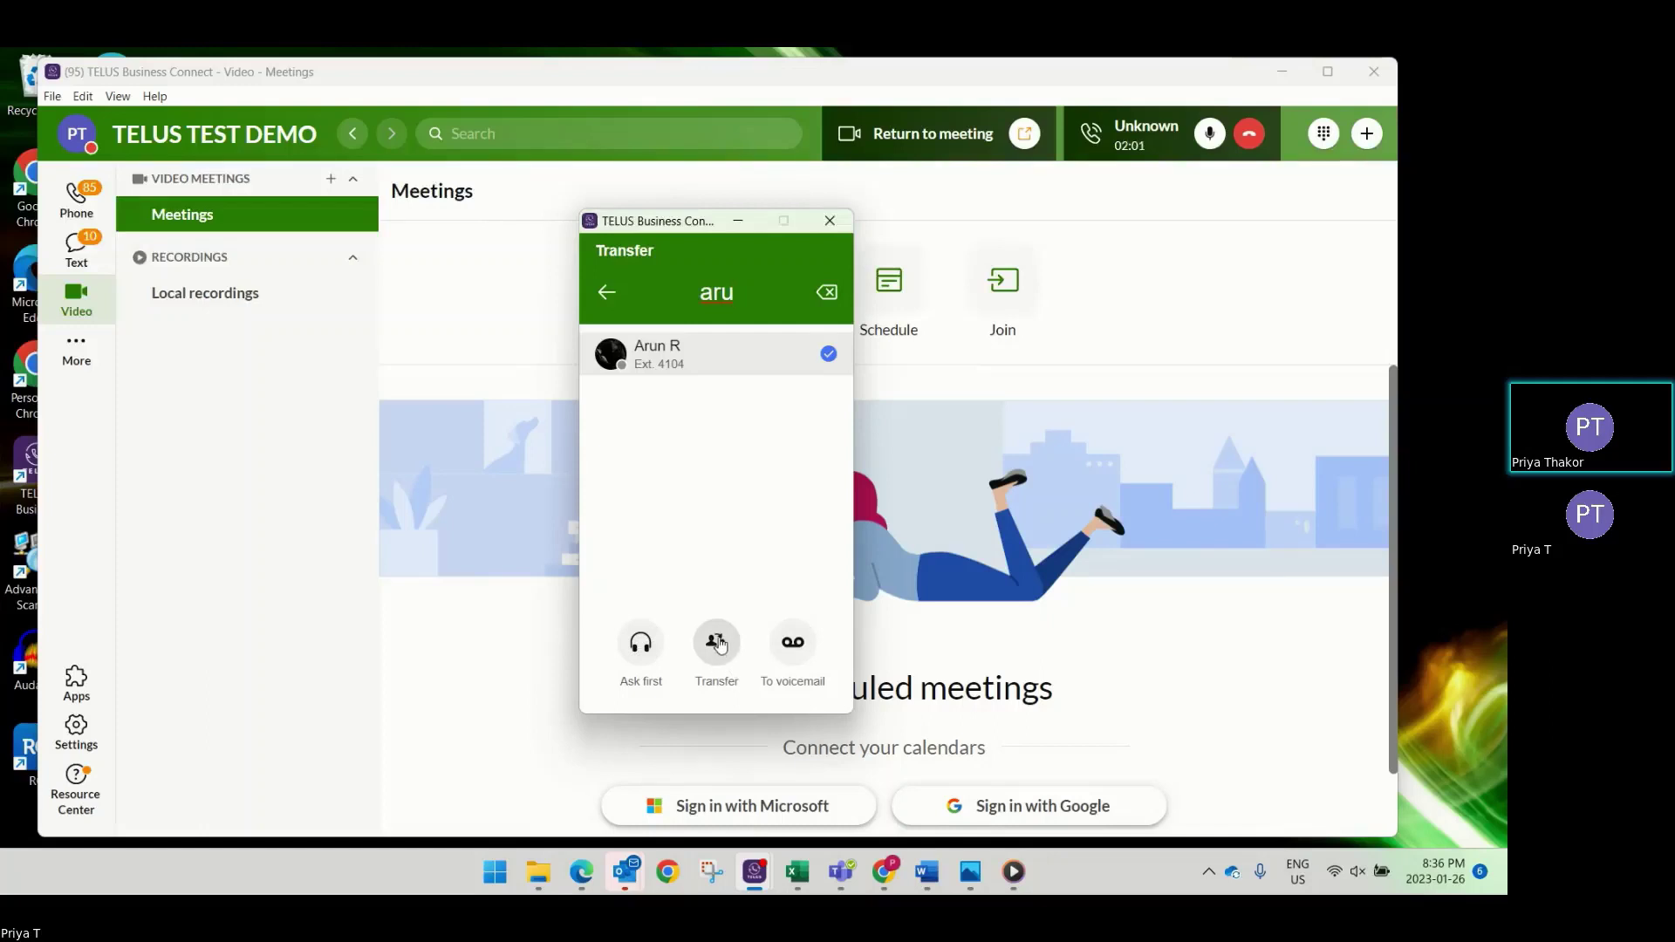
pyautogui.click(717, 643)
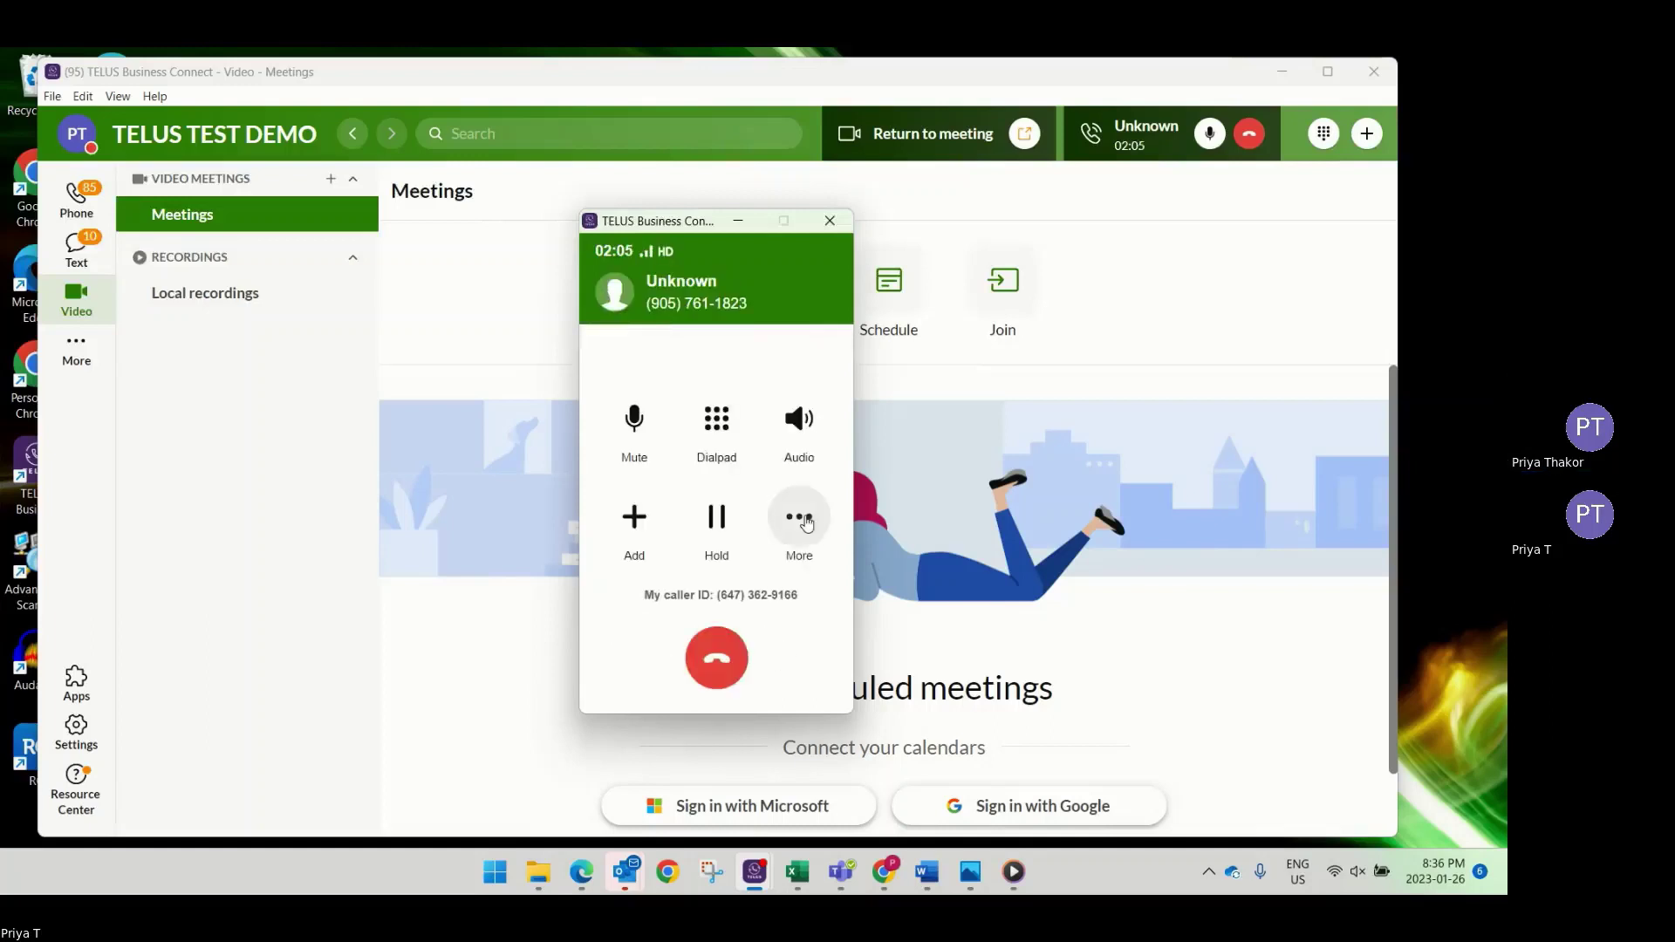
# Review the park locations under More > Park for the current call, then return to the call.
pyautogui.click(787, 525)
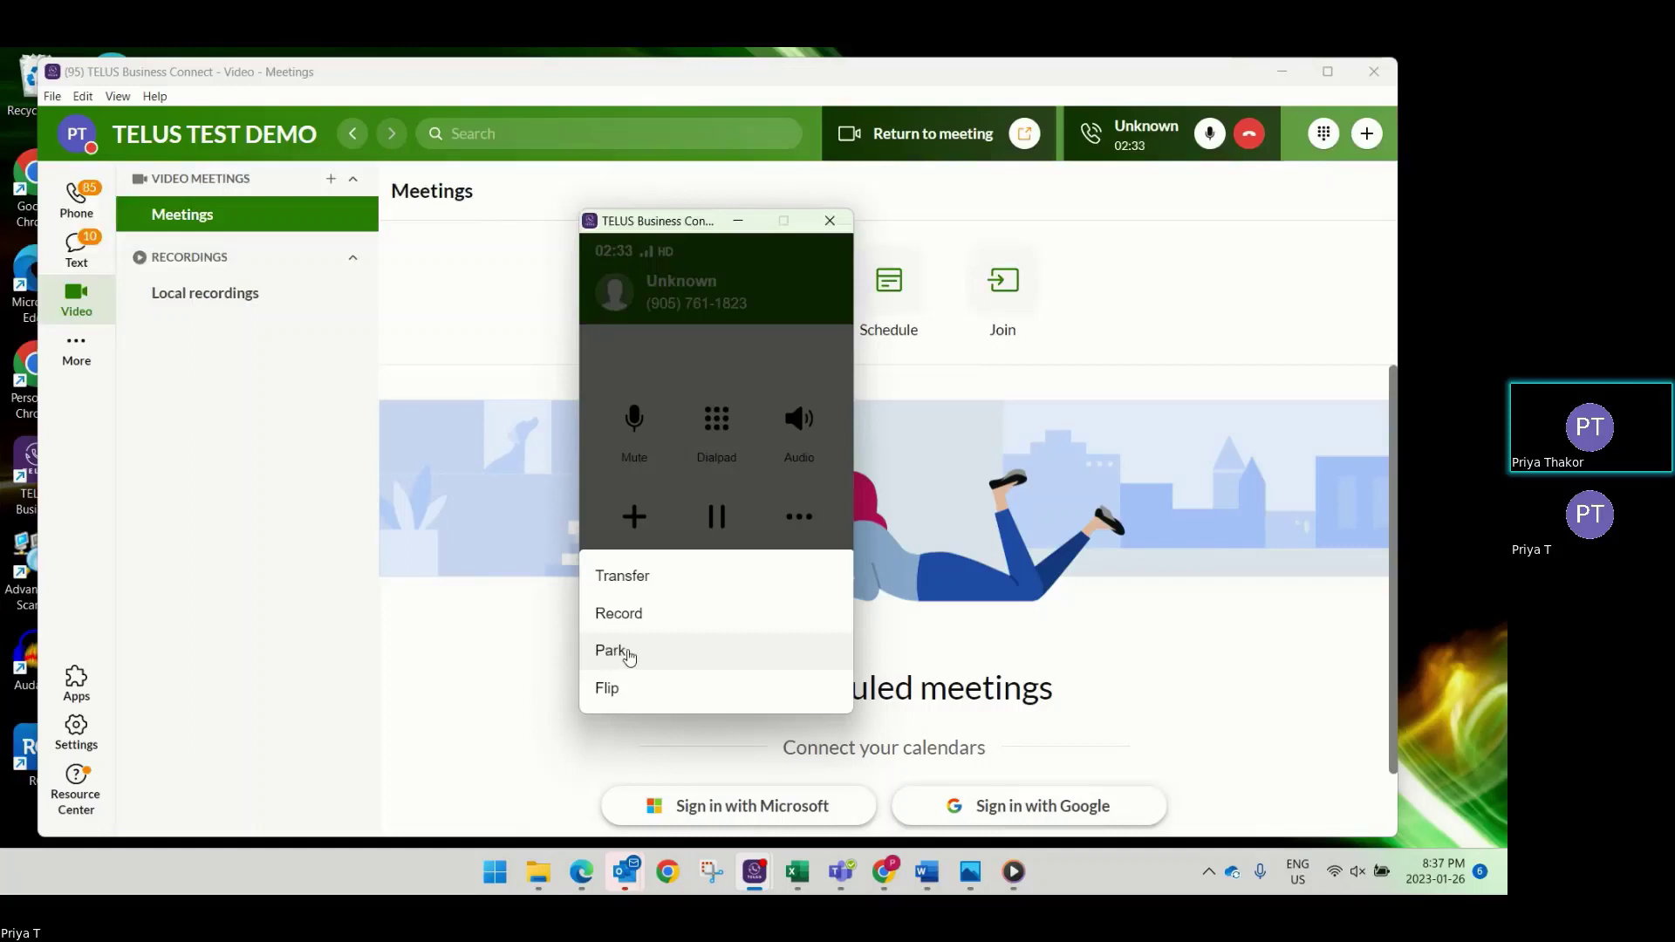
pyautogui.click(625, 652)
pyautogui.moveTo(611, 391)
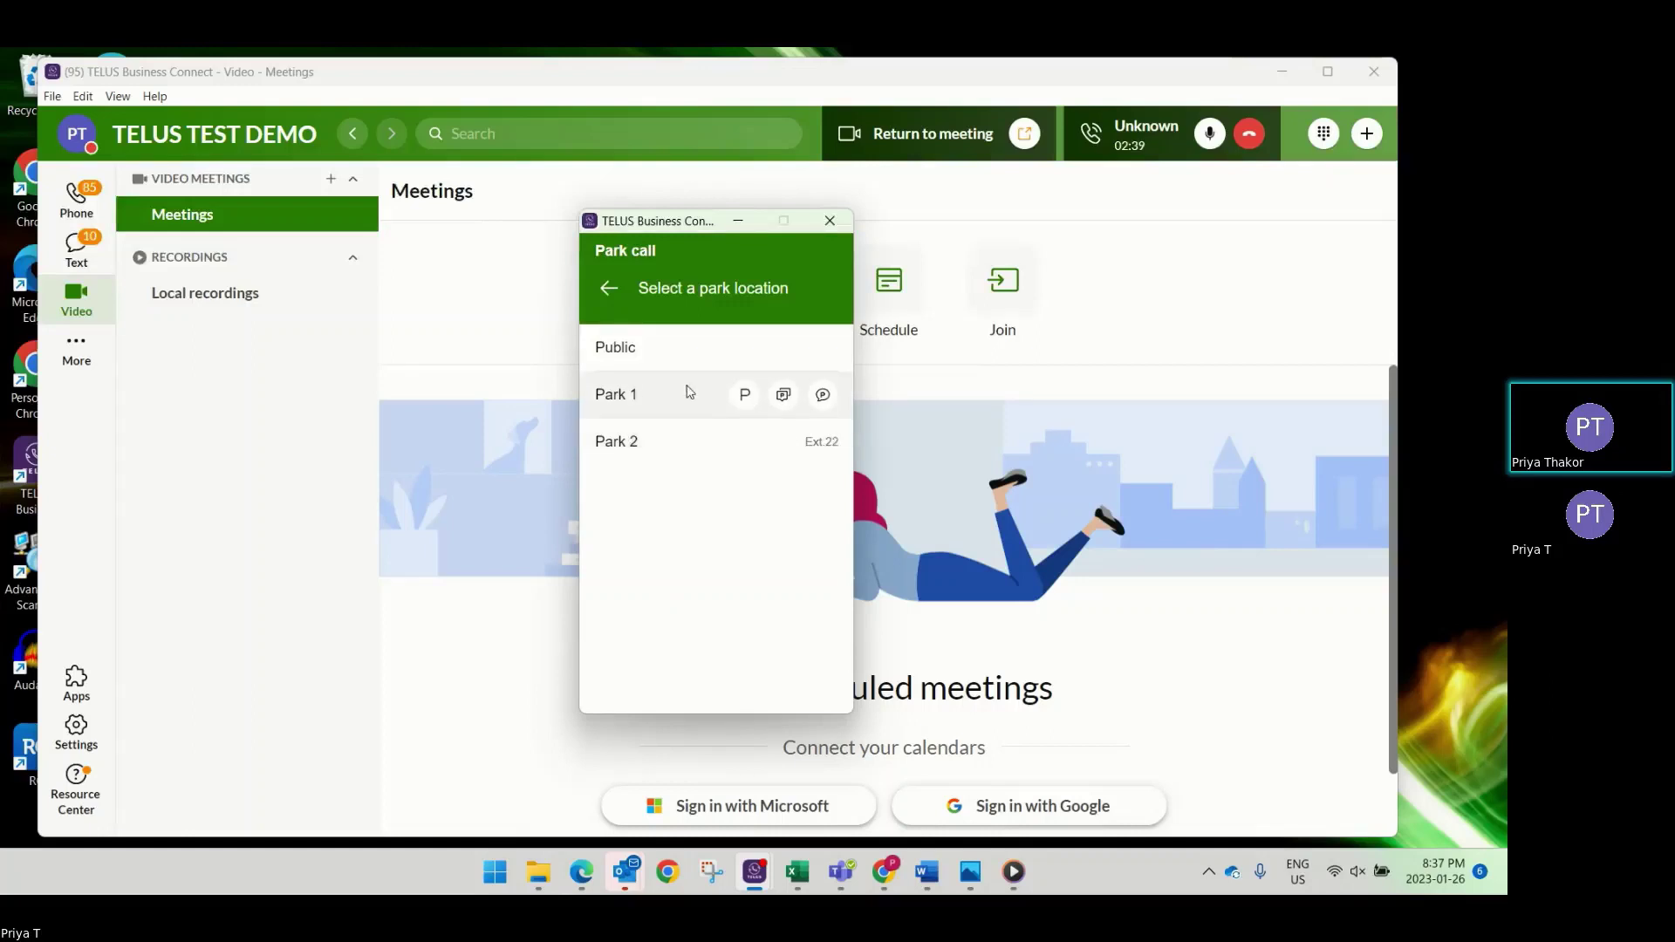
pyautogui.click(611, 291)
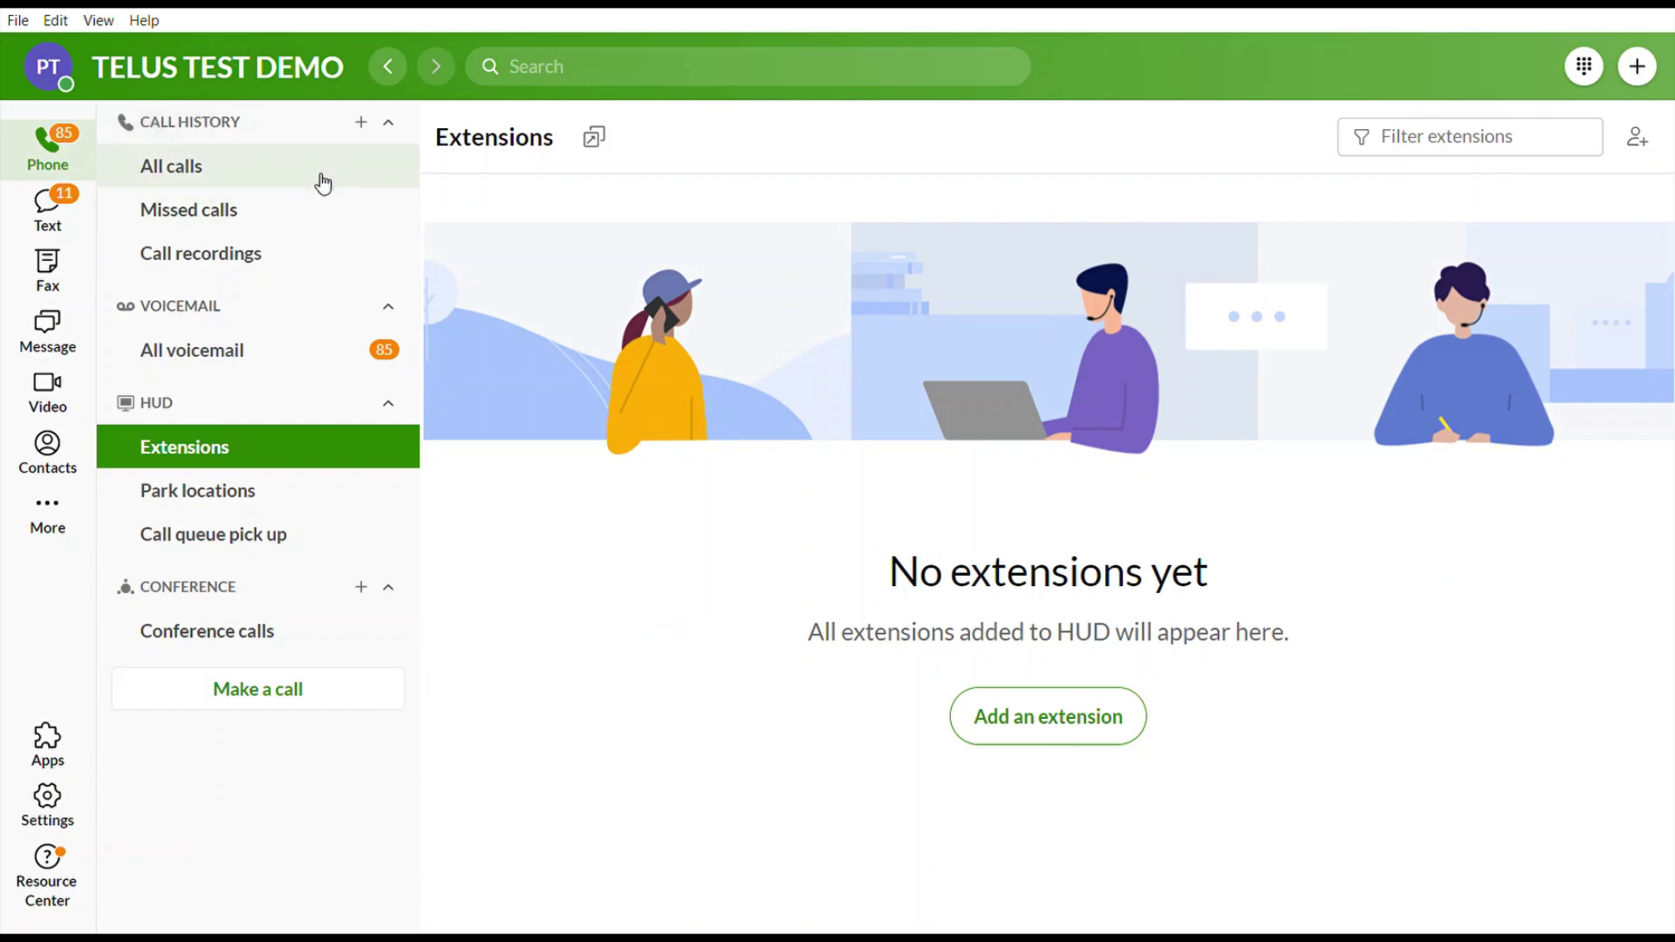
# Toggle the call history and HUD sidebar groups, then open the All calls history list.
pyautogui.click(388, 124)
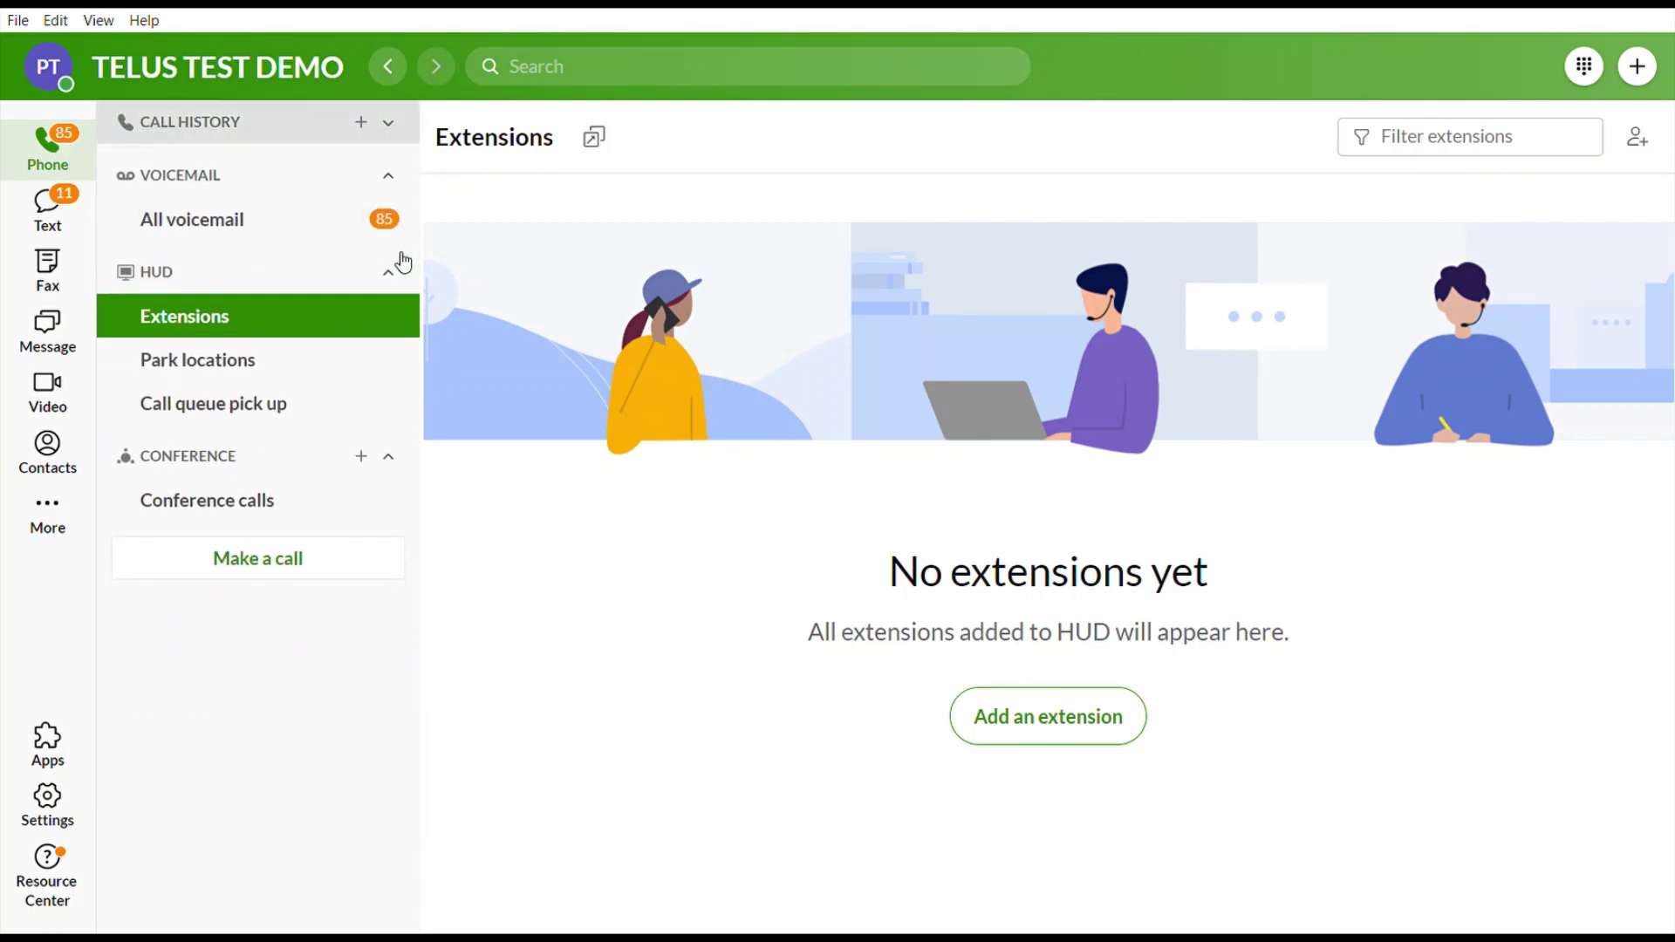
pyautogui.click(389, 272)
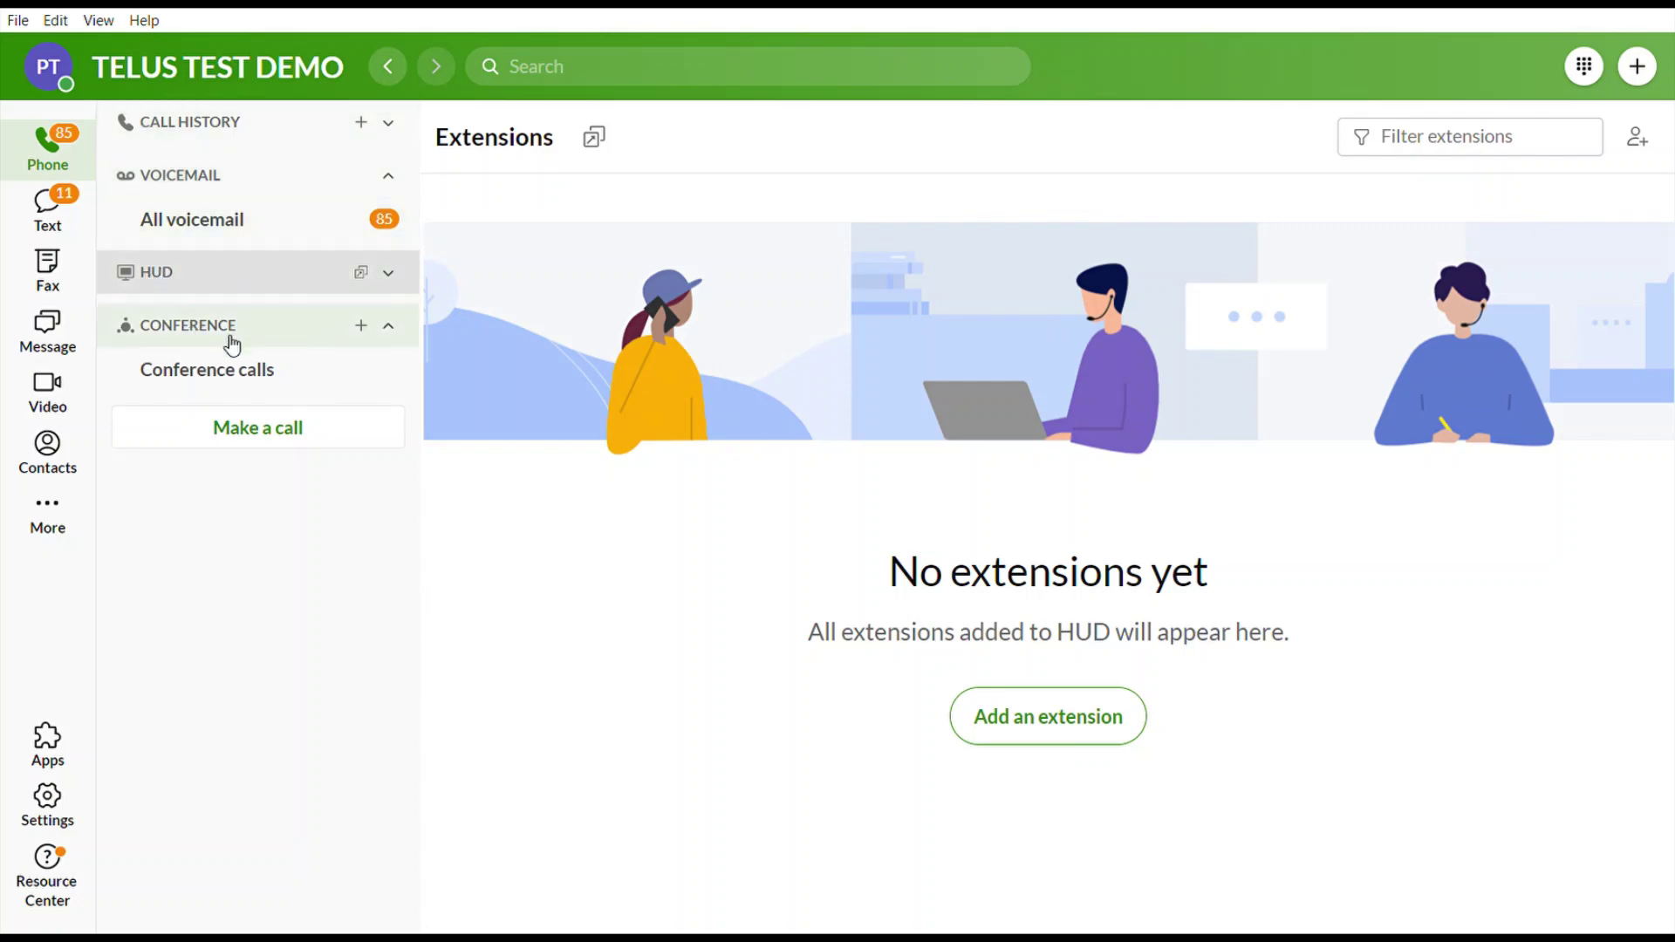
pyautogui.click(245, 125)
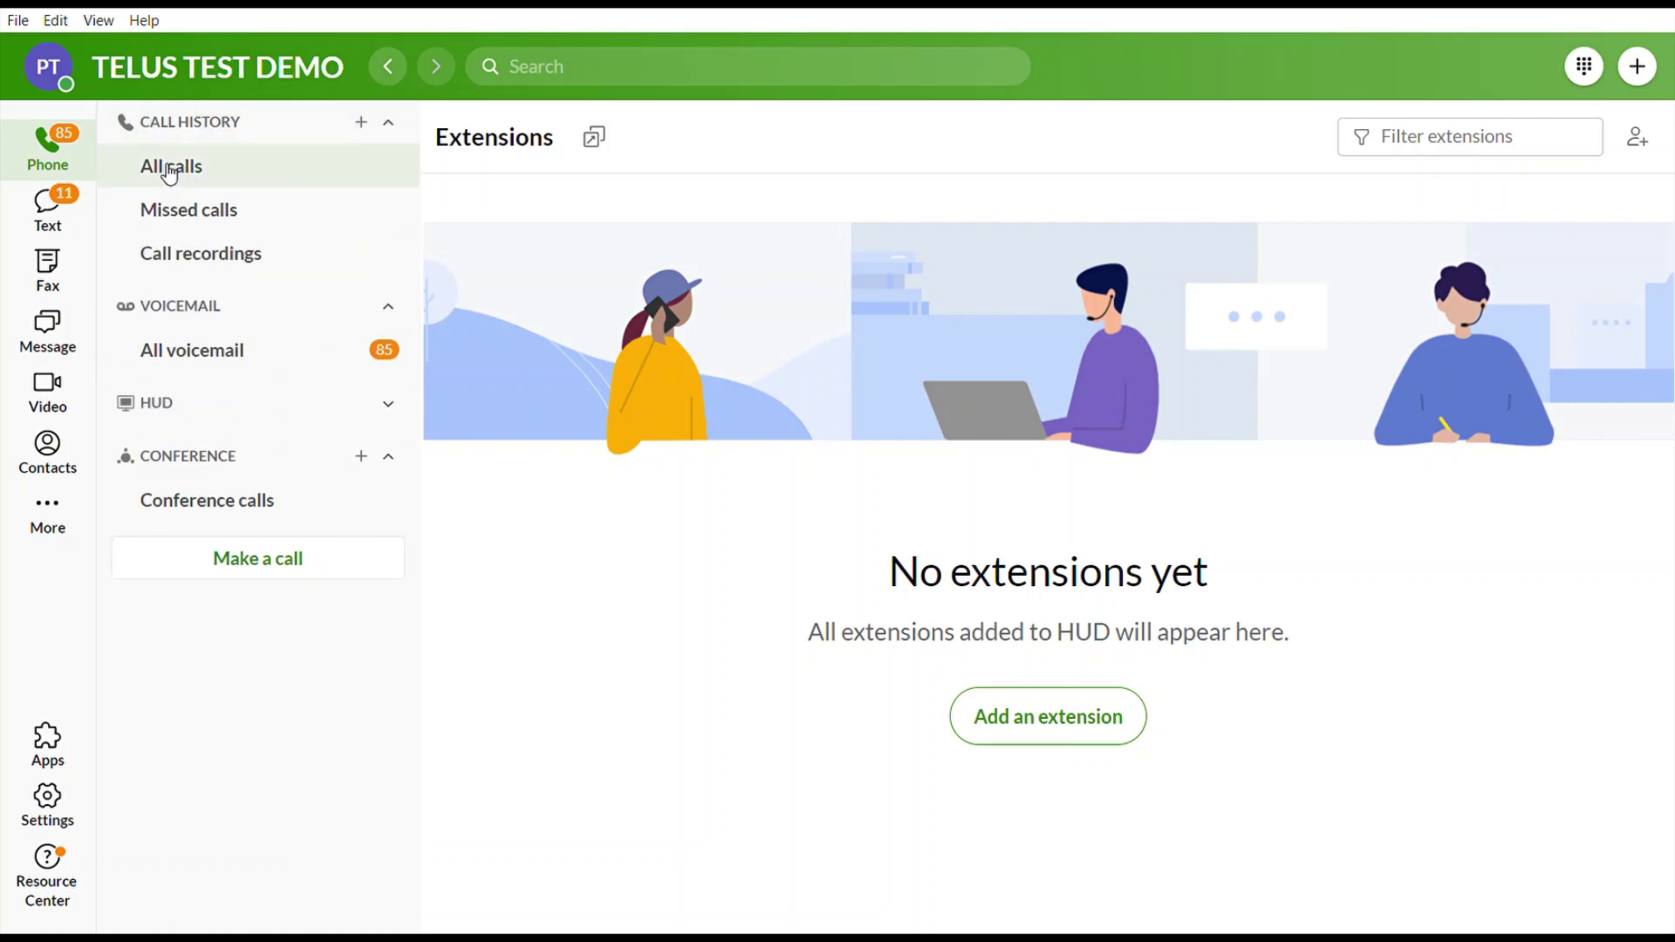
pyautogui.click(163, 172)
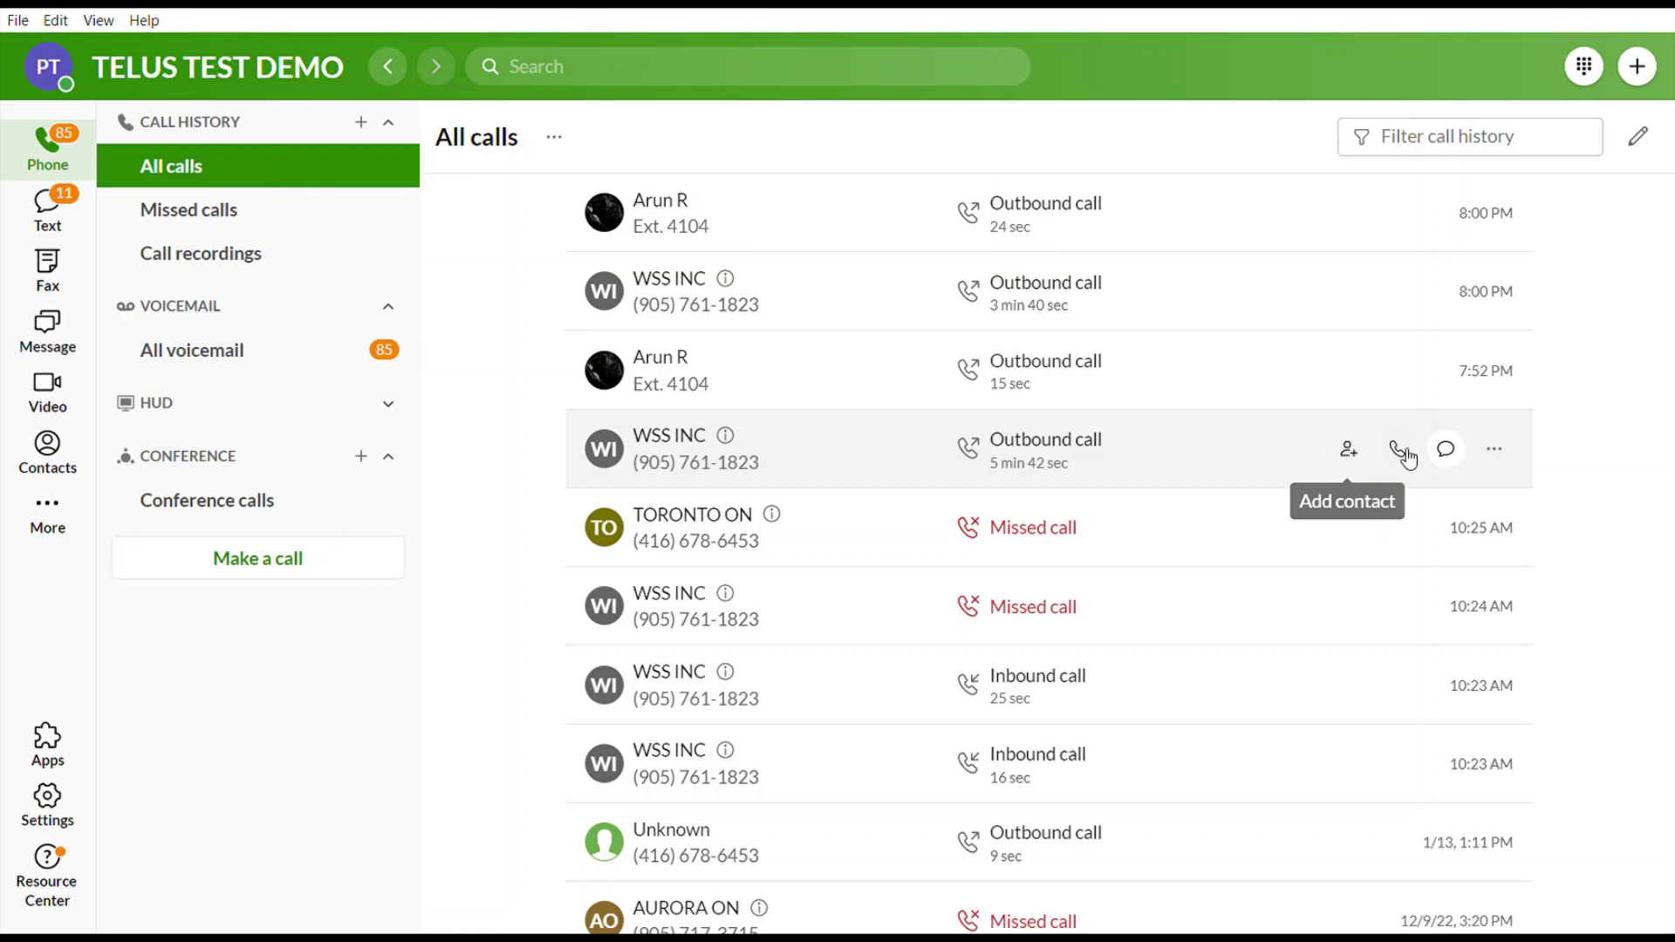
# Check a WSS INC call's Delete and Block number actions, then view Call recordings.
pyautogui.click(1495, 451)
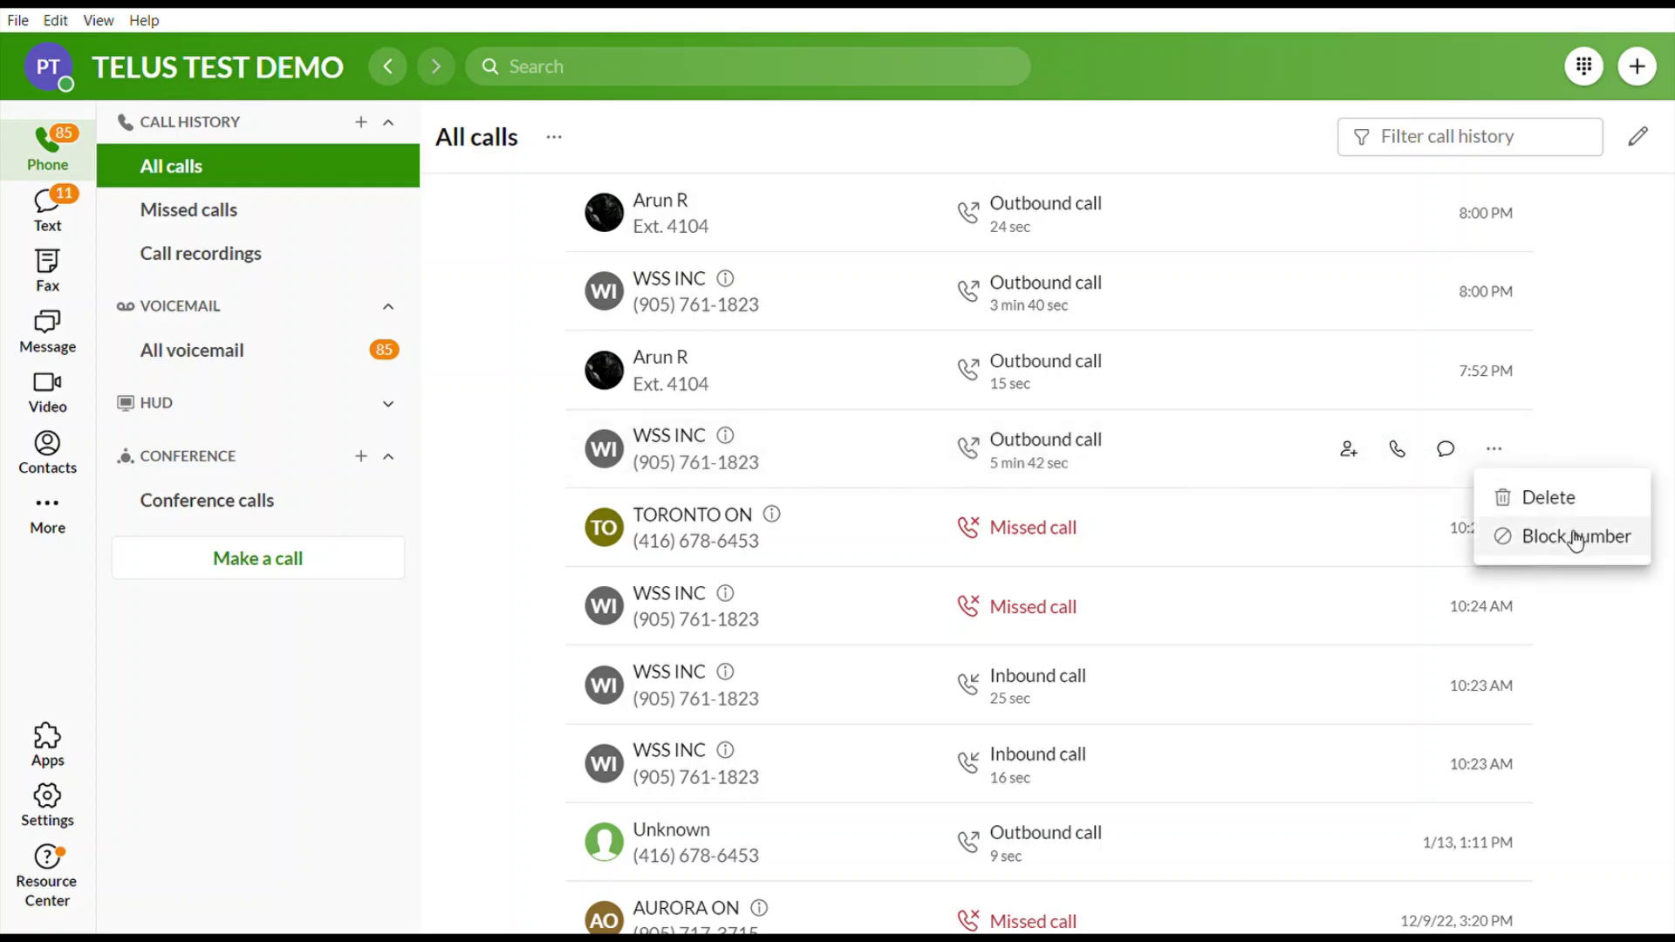
pyautogui.click(547, 443)
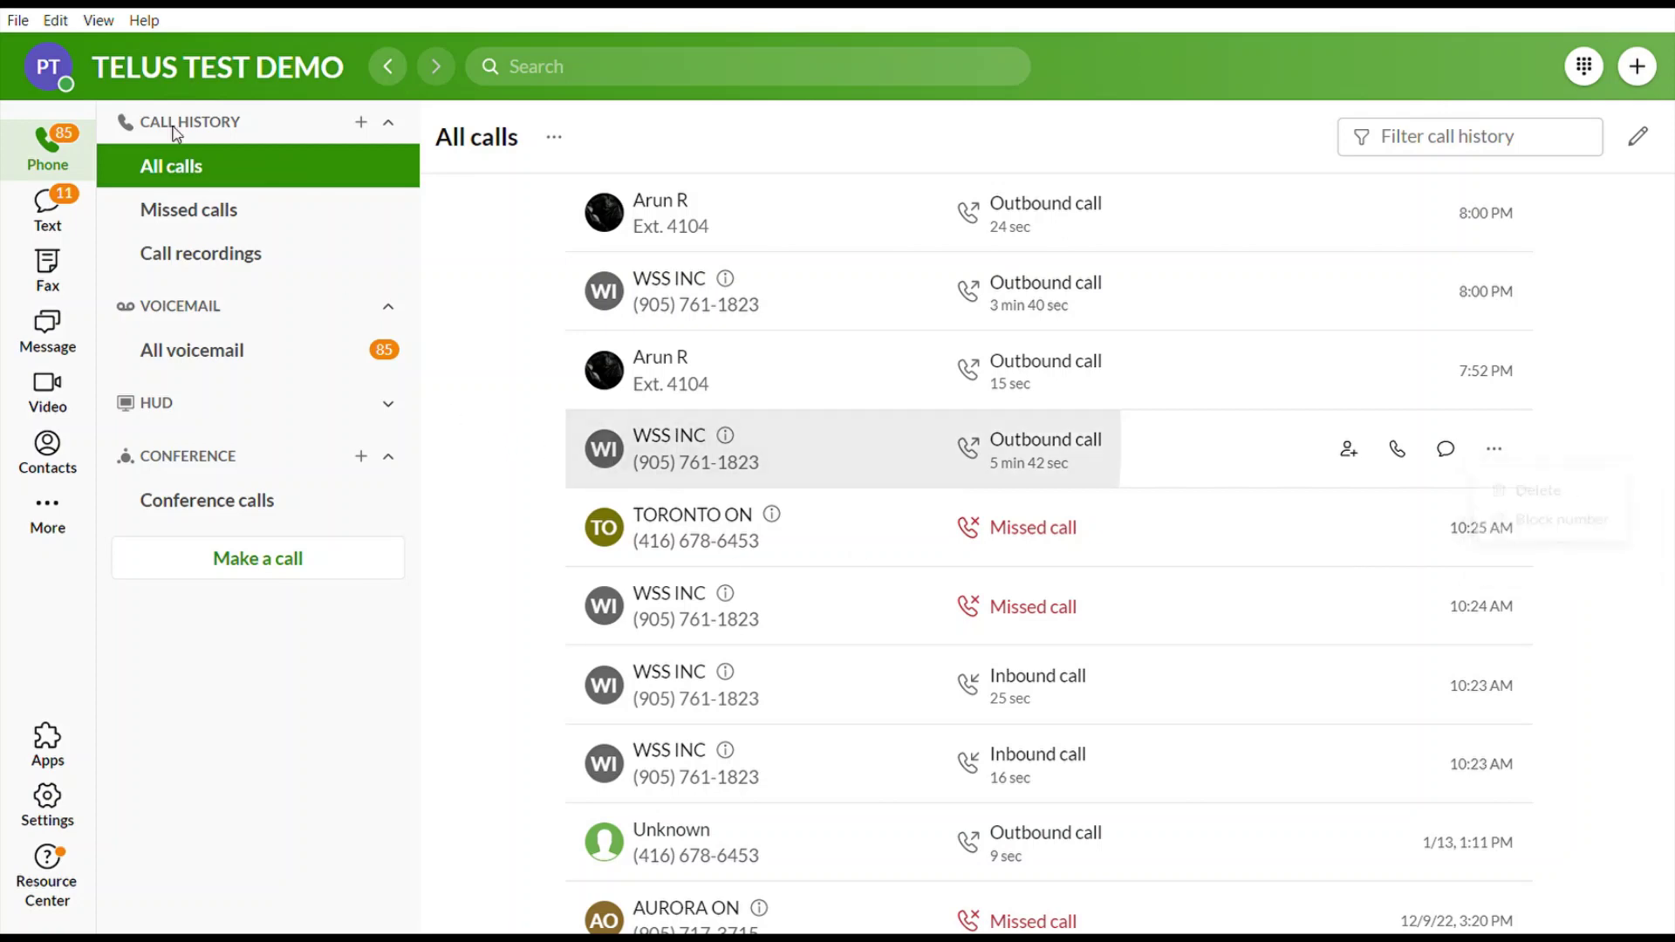
pyautogui.click(226, 262)
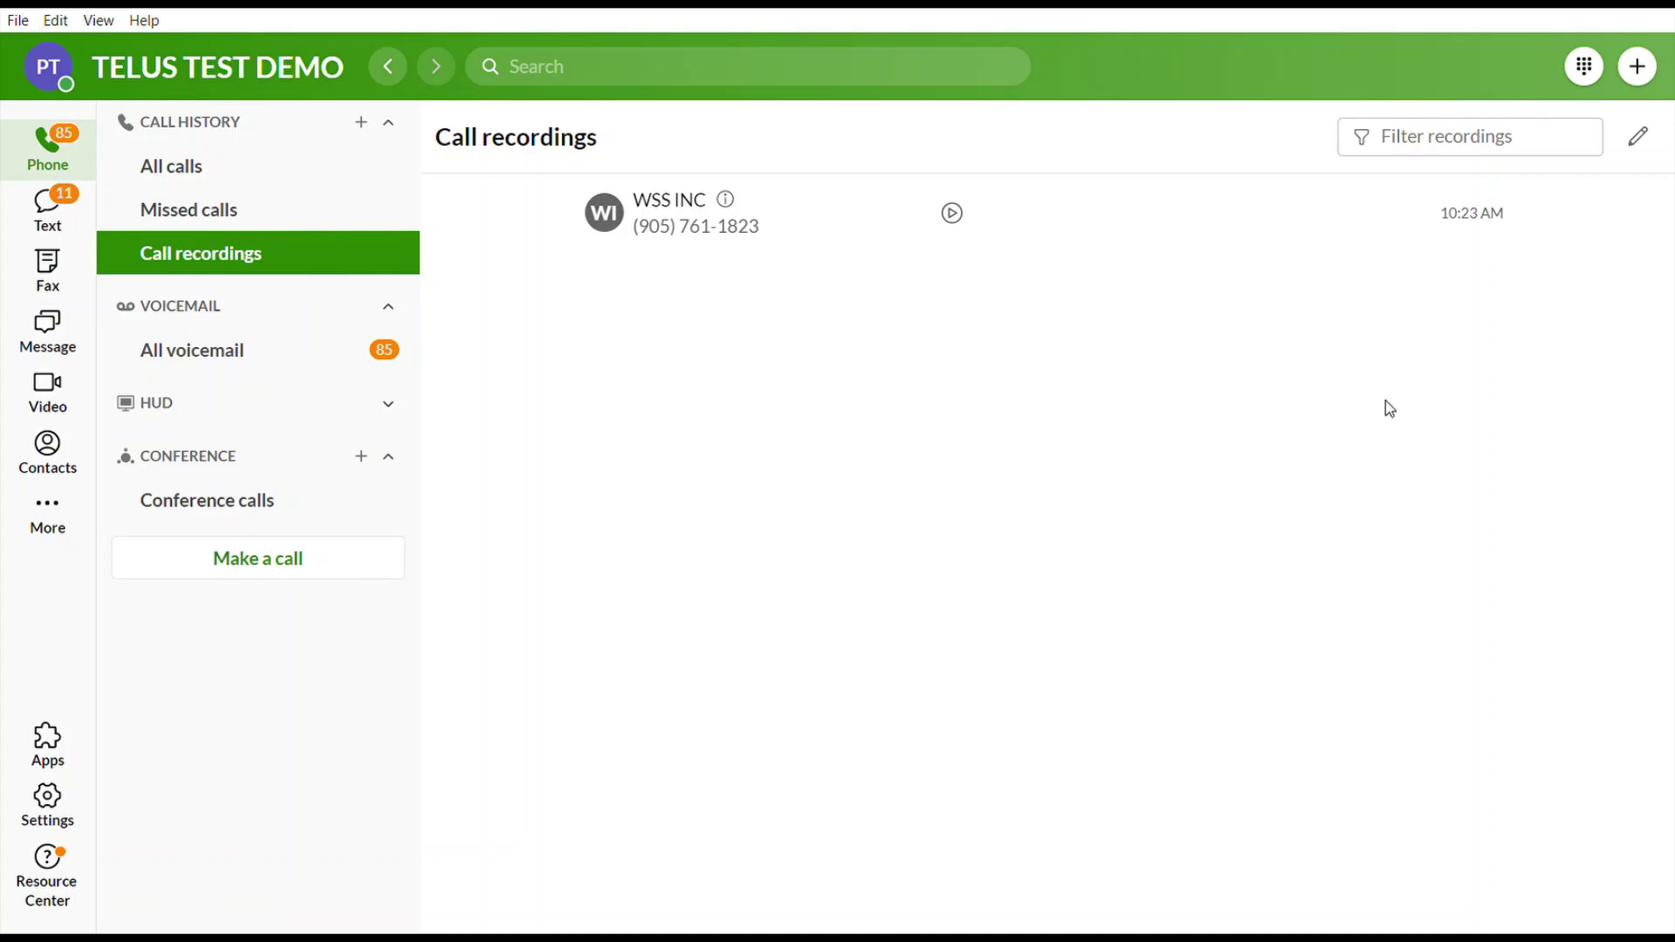
pyautogui.click(304, 131)
pyautogui.click(234, 122)
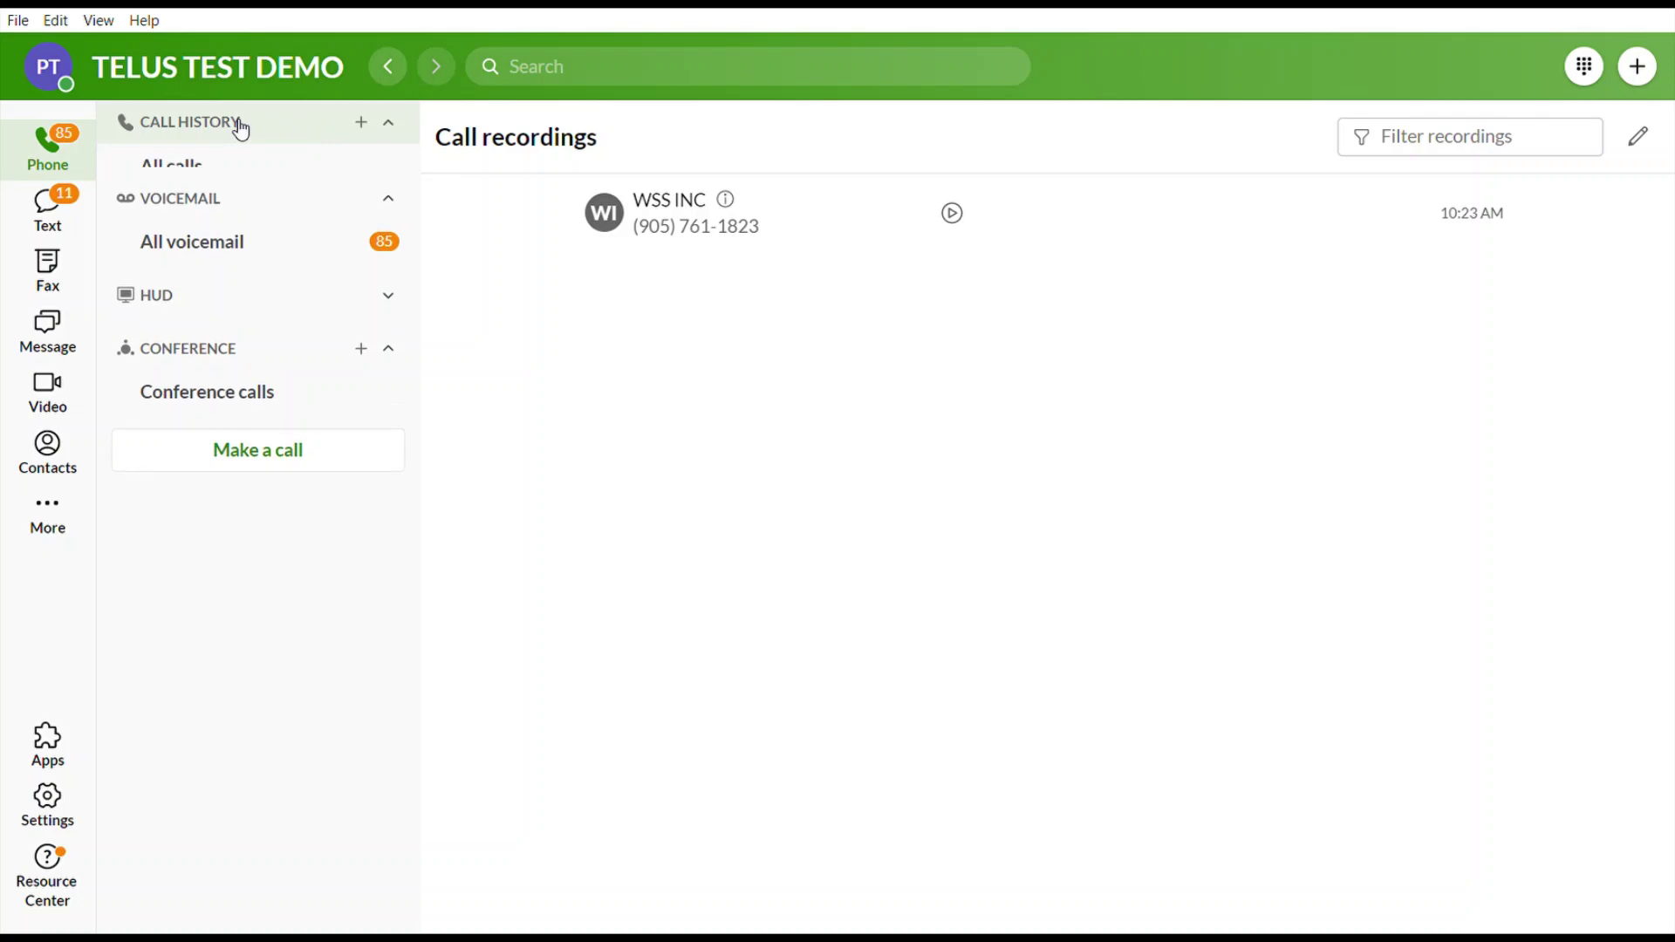
pyautogui.click(160, 168)
pyautogui.click(182, 258)
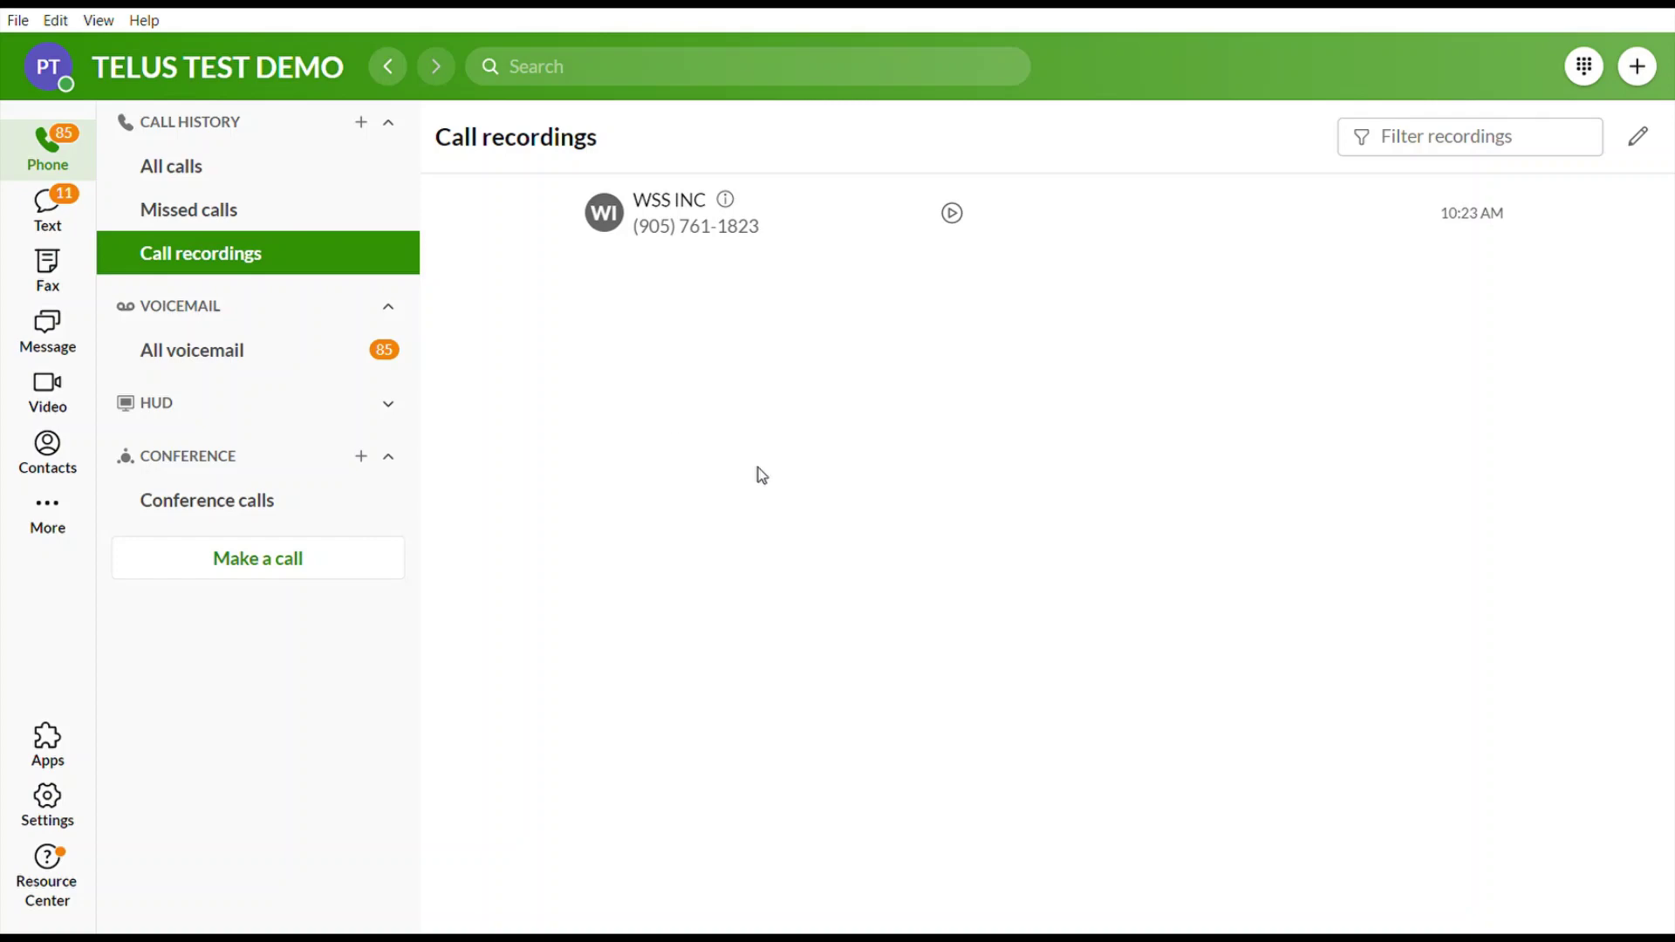
pyautogui.click(266, 320)
pyautogui.click(259, 319)
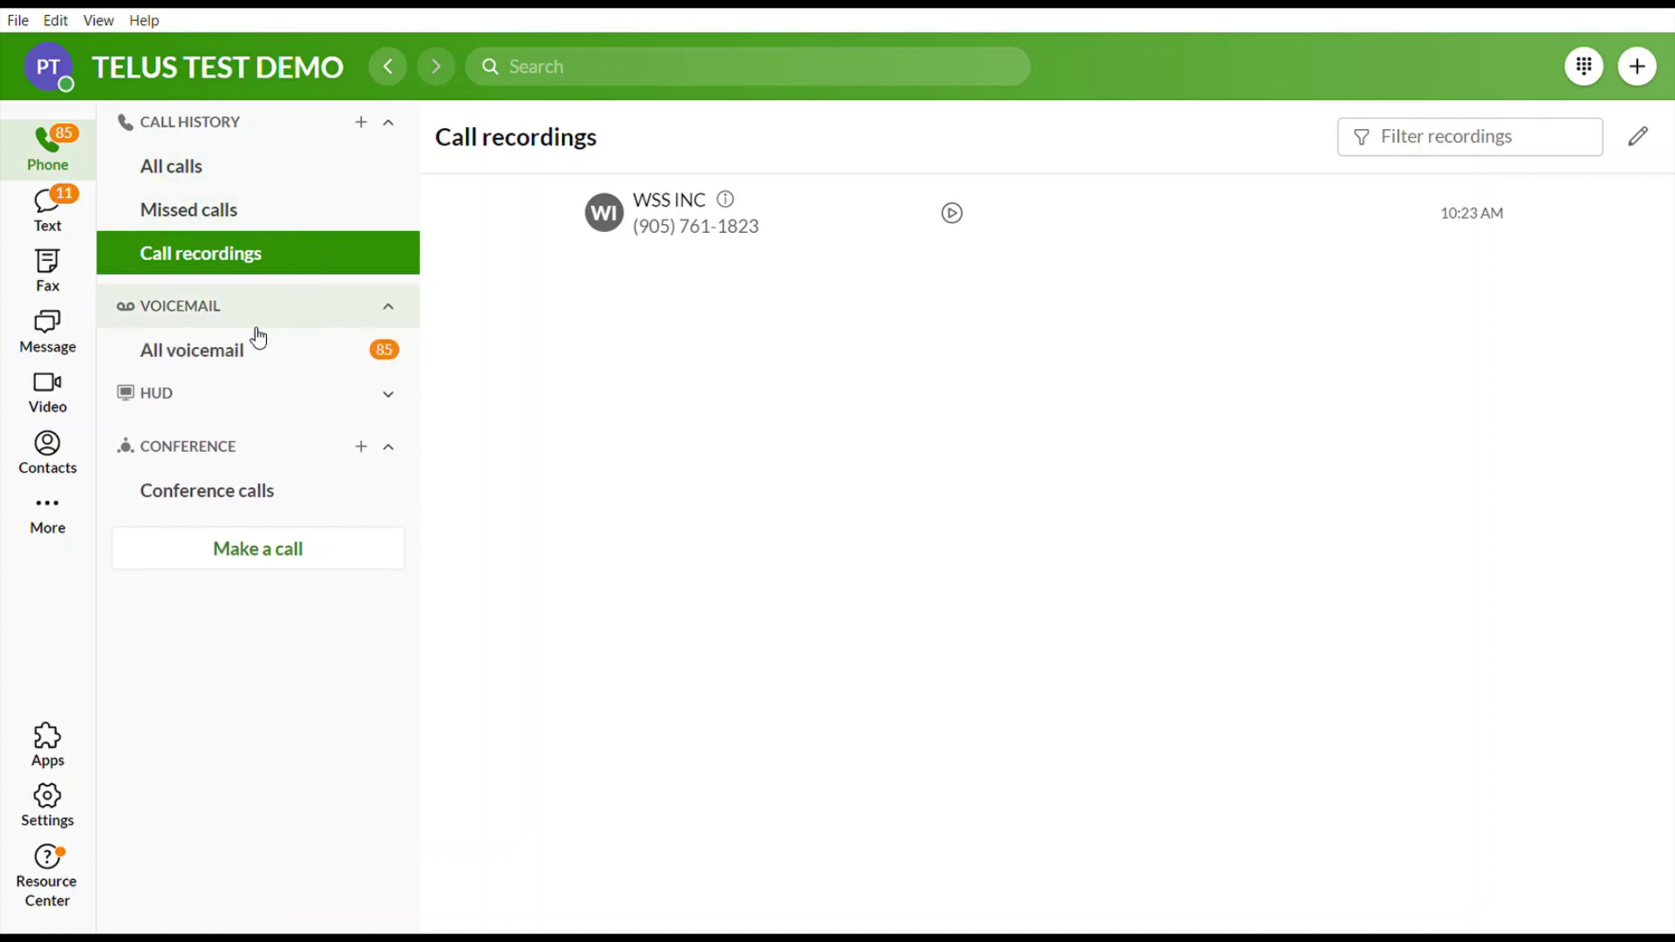
# Open All voicemail and read the TORONTO ON message's transcript before collapsing it.
pyautogui.click(168, 353)
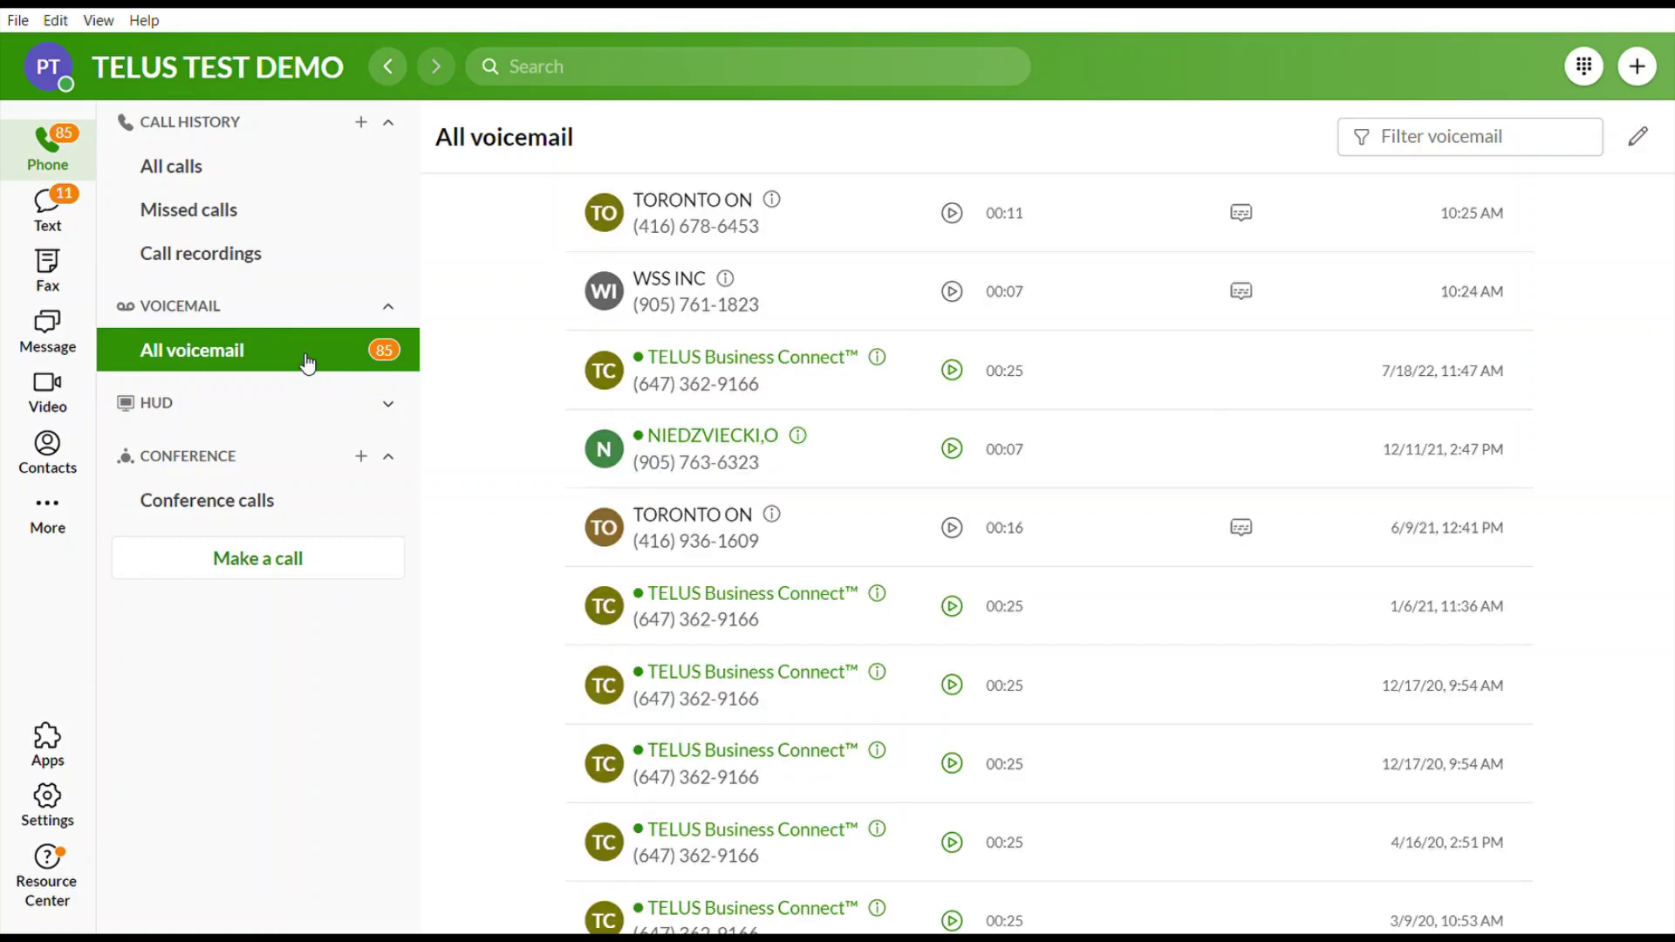
pyautogui.click(858, 220)
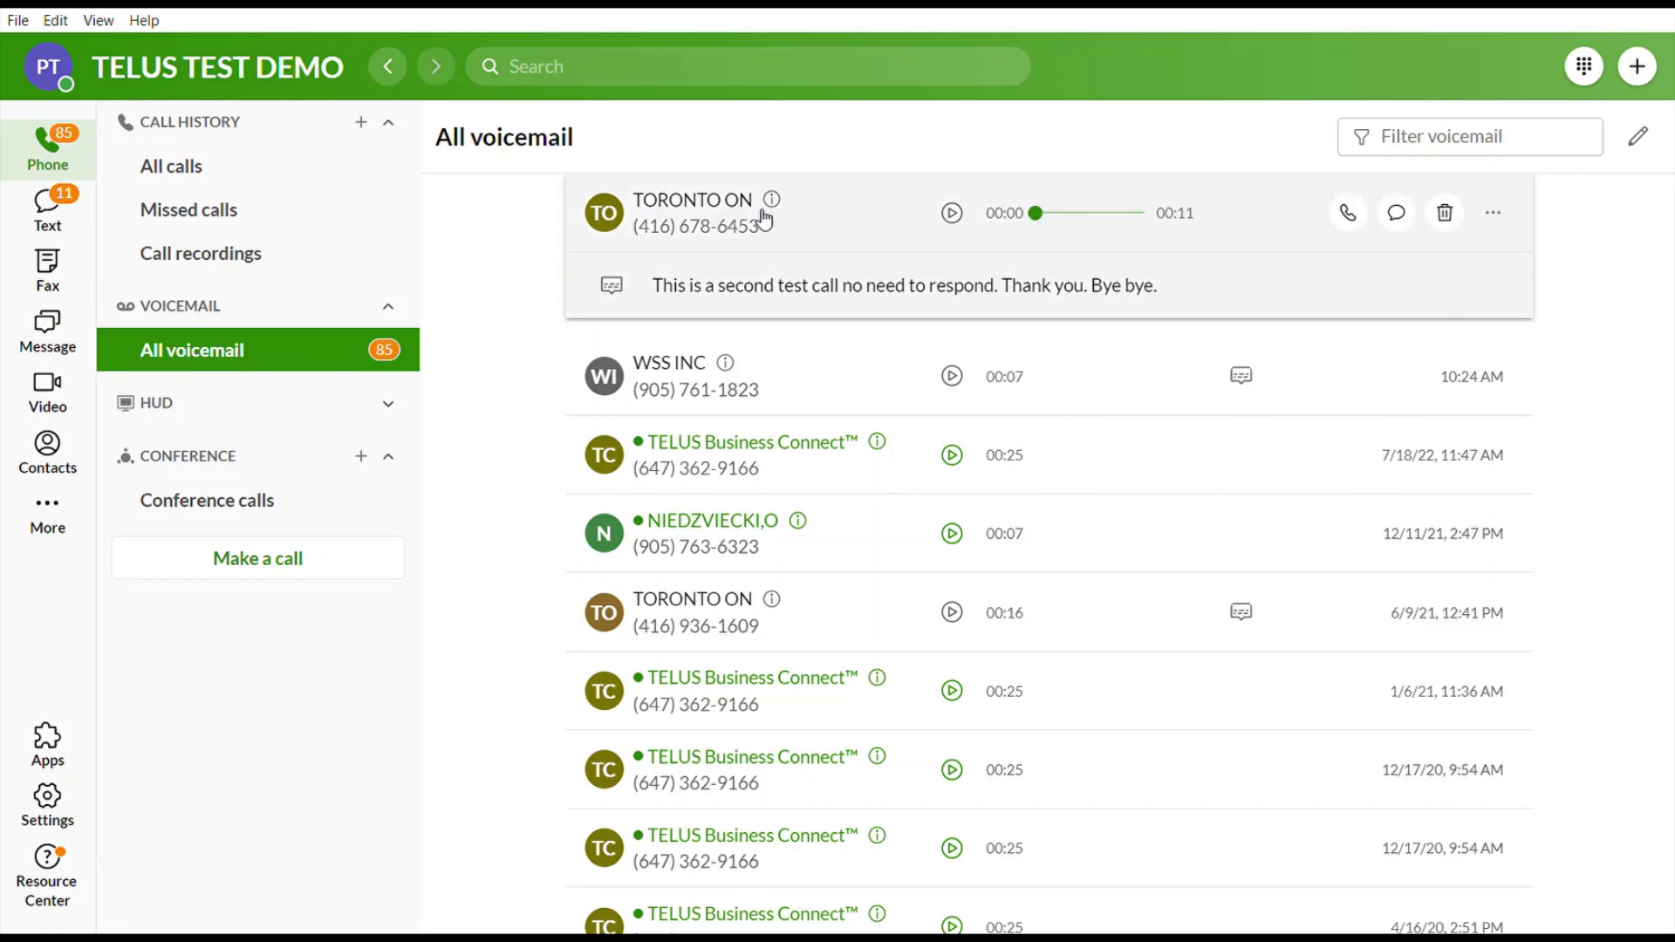
pyautogui.moveTo(1337, 225)
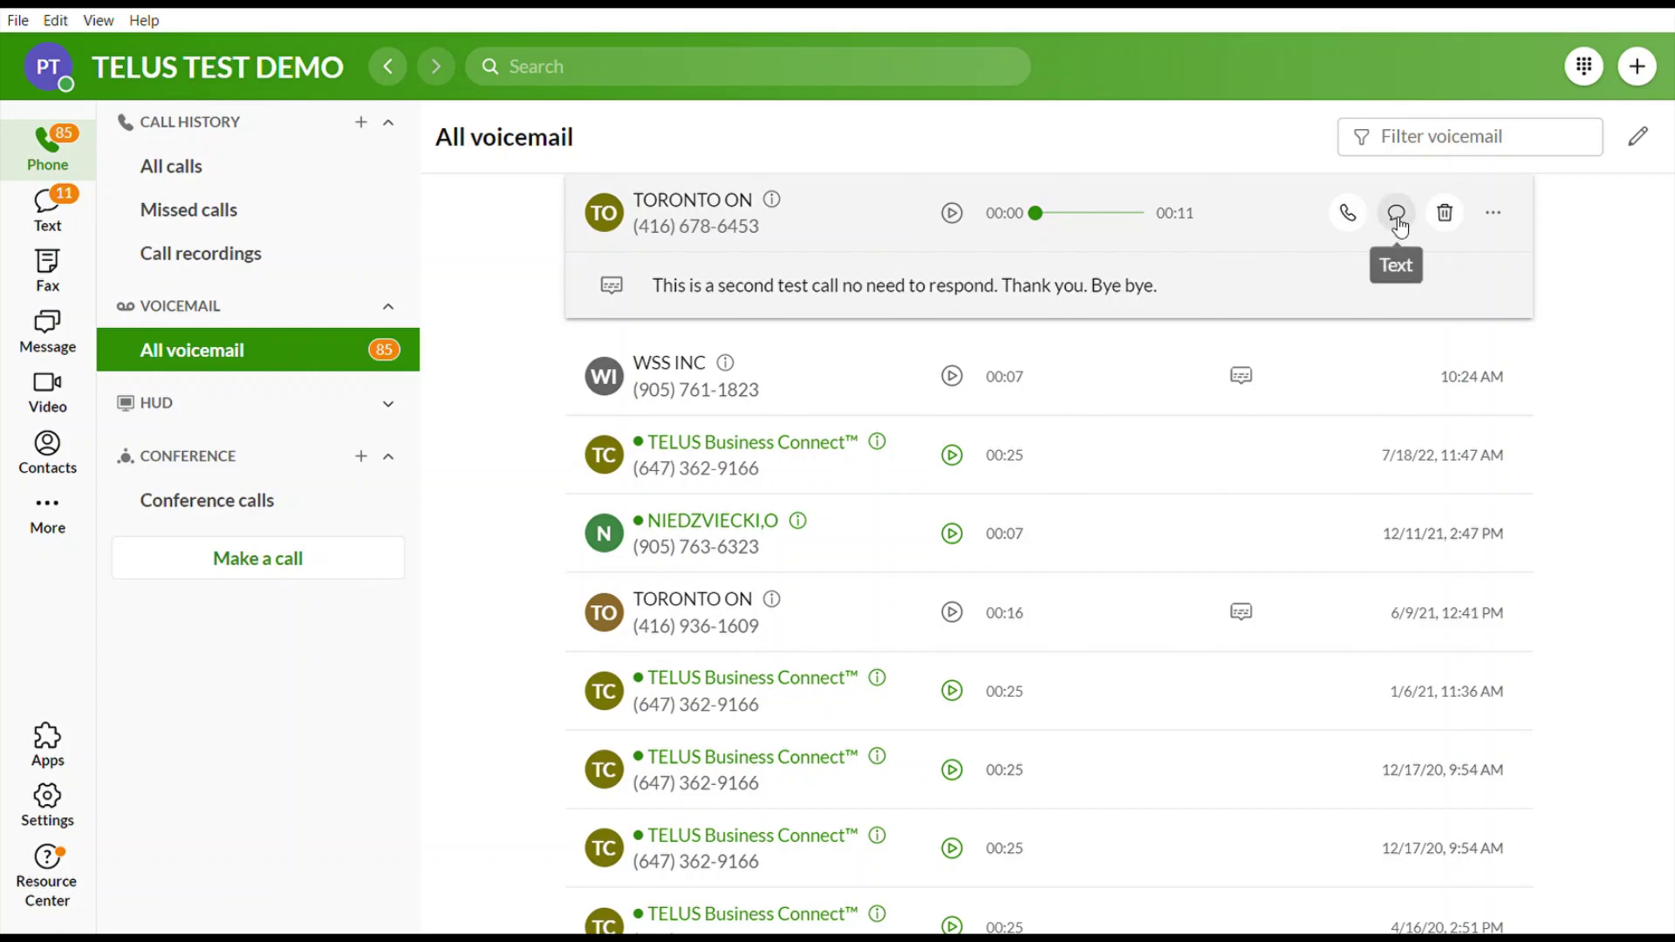
pyautogui.click(888, 211)
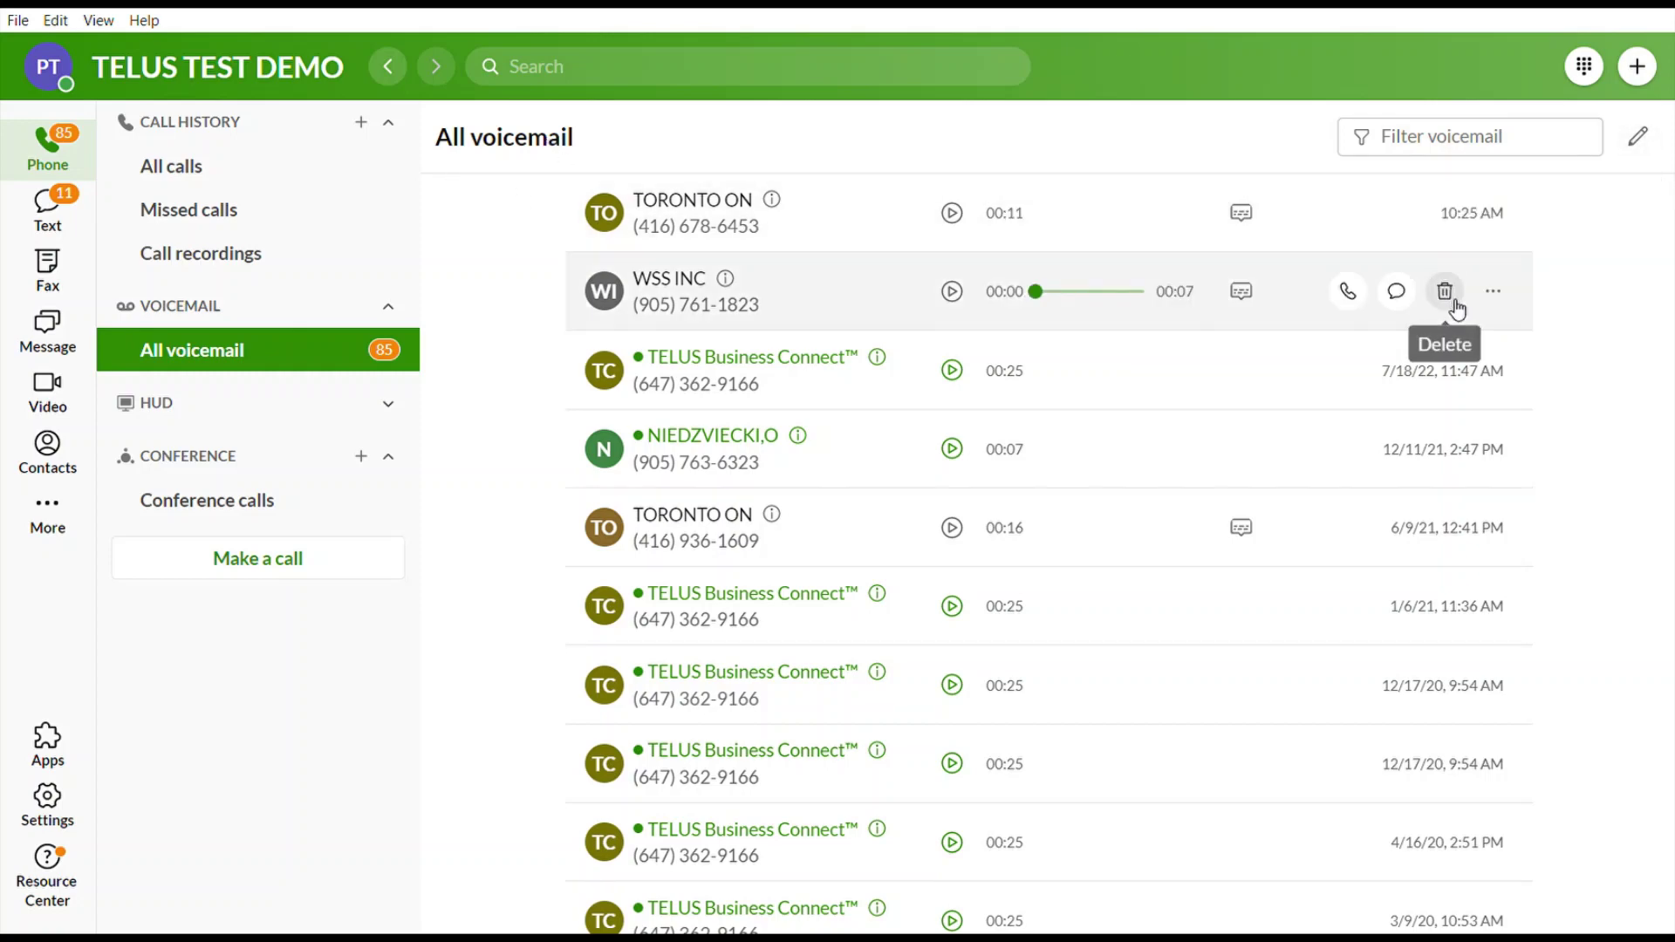
# Select all 16 voicemails in Edit mode and expand the HUD section.
pyautogui.click(1640, 140)
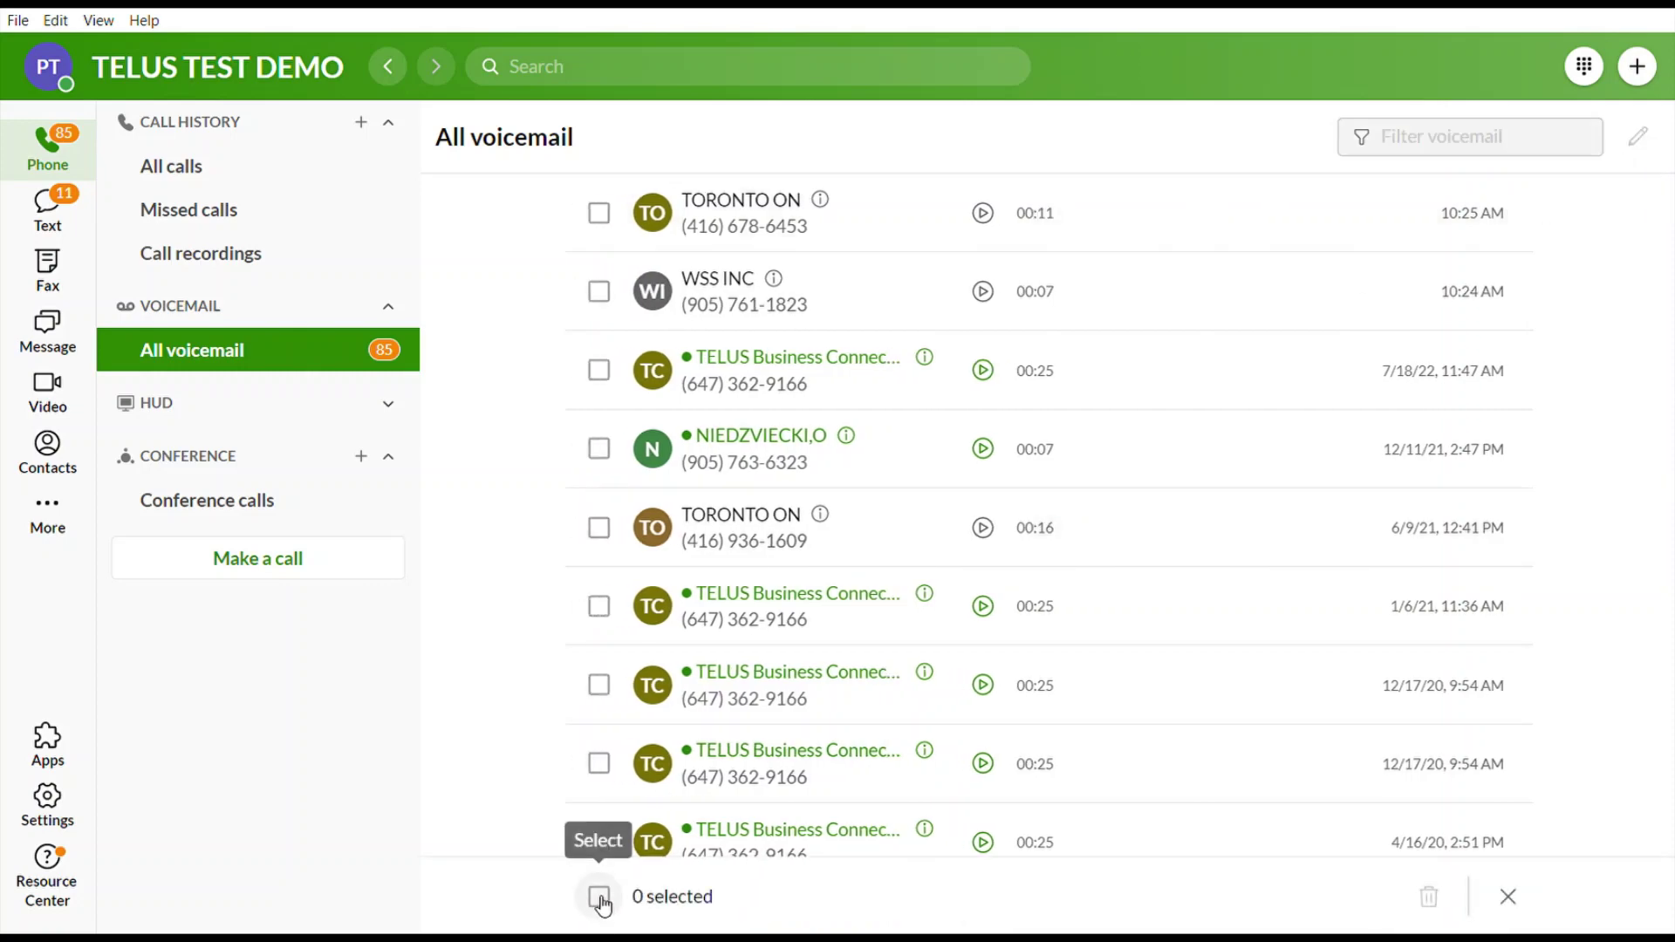
pyautogui.click(600, 896)
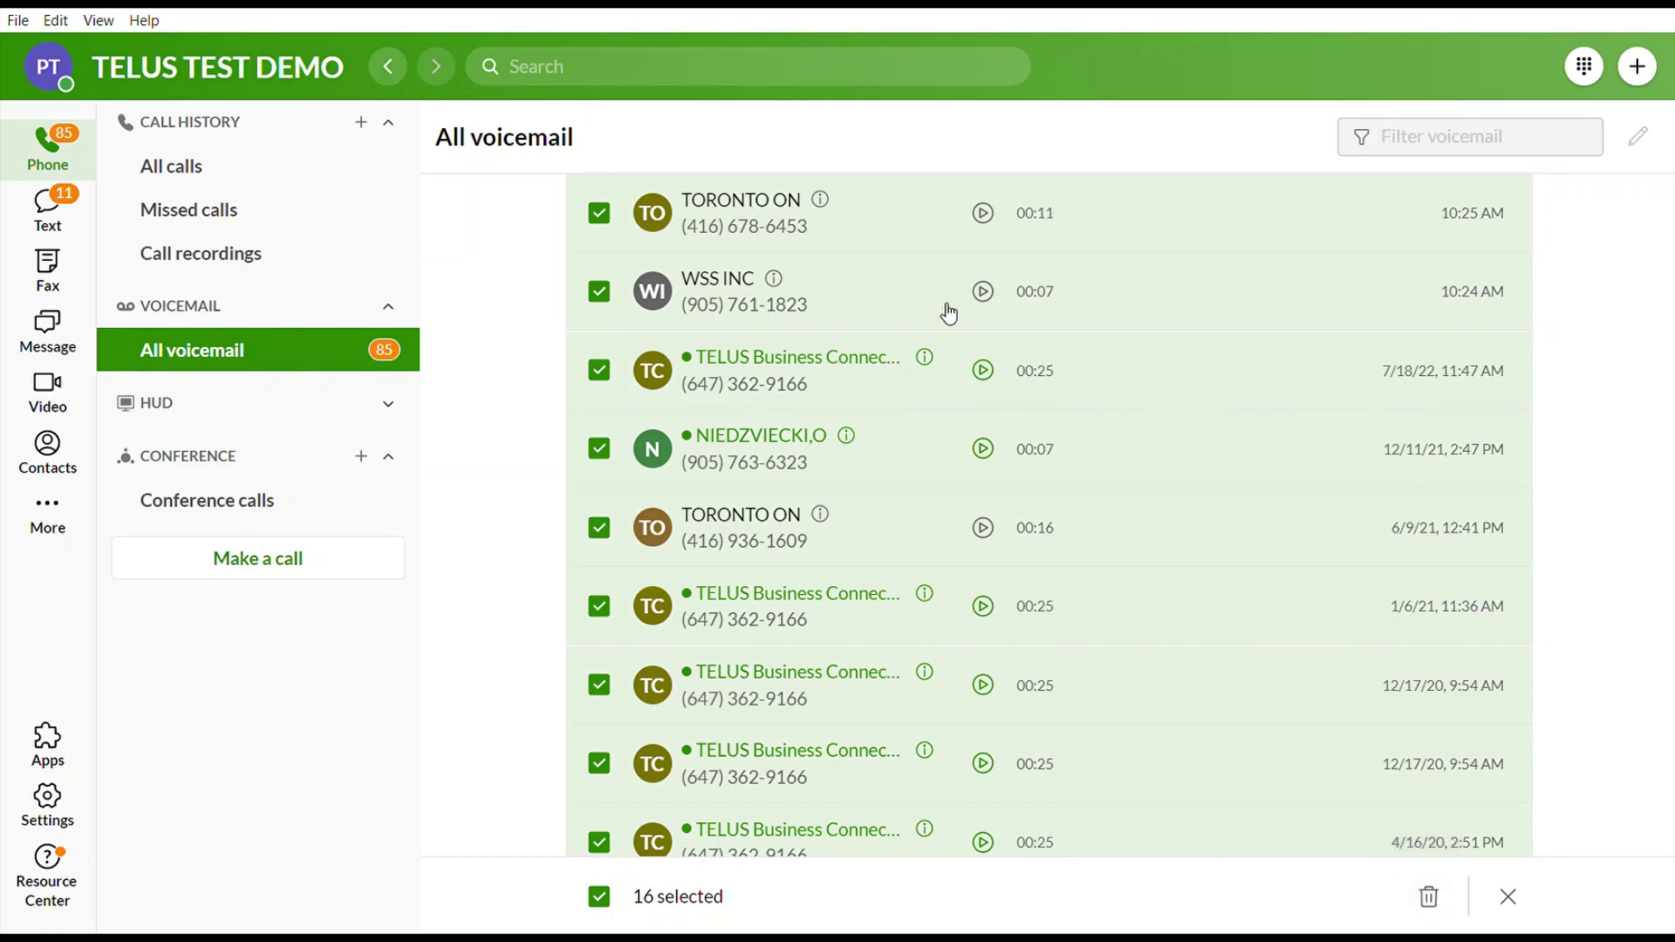
pyautogui.click(210, 417)
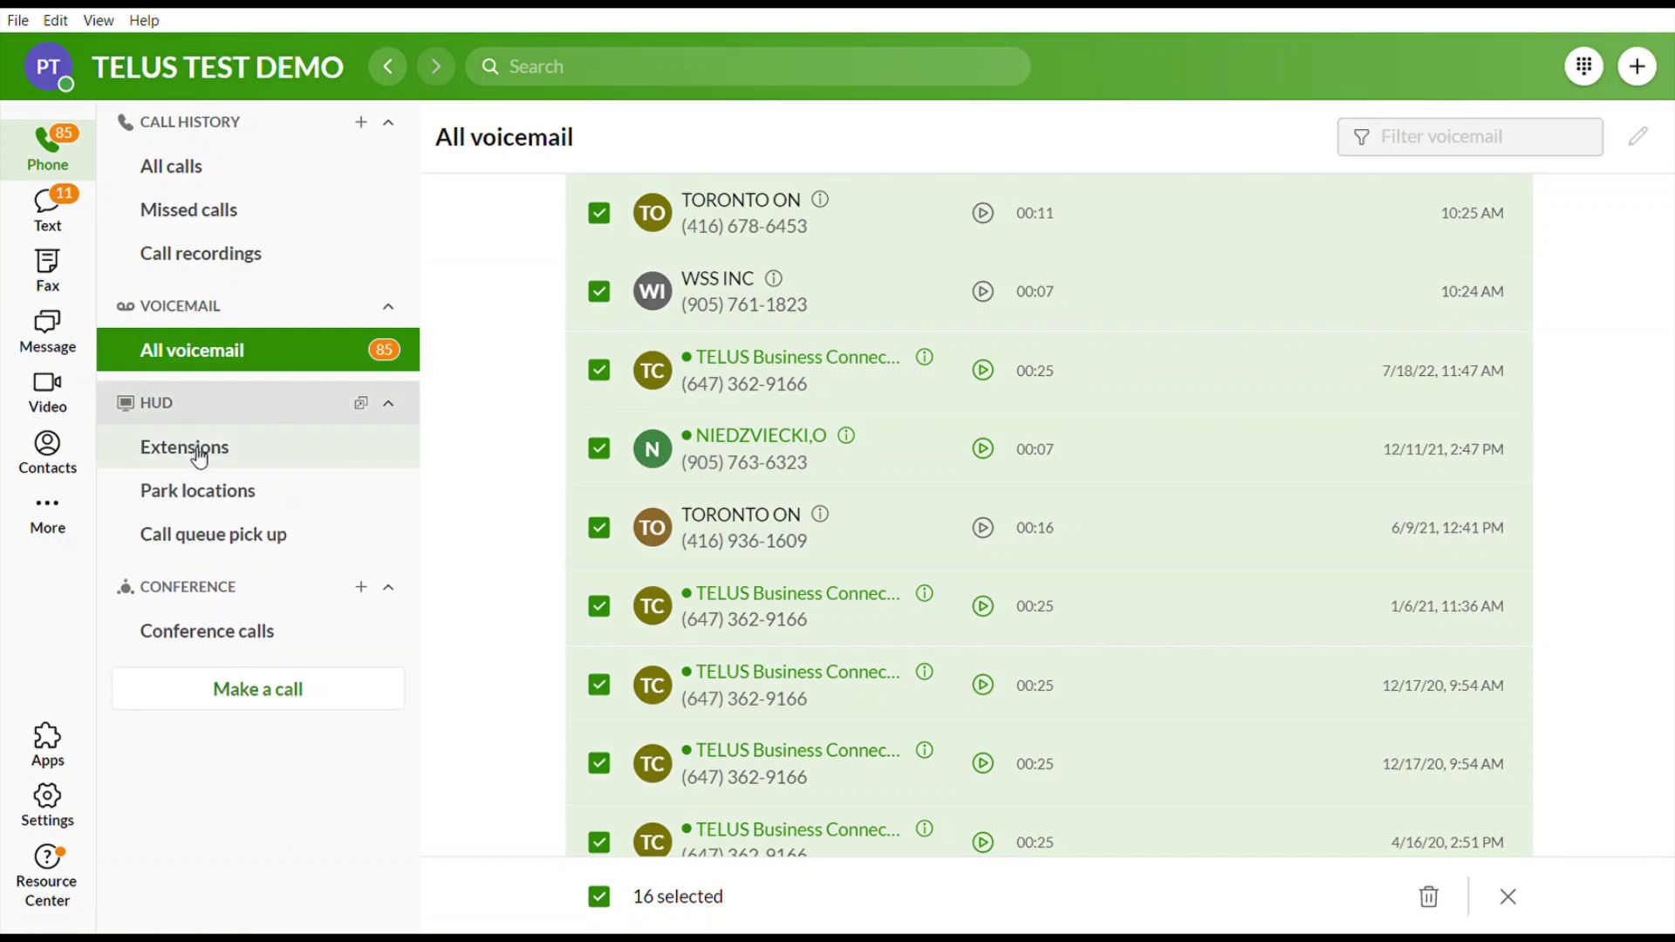
# Add two colleague extensions to the HUD Extensions page through the Add extensions dialog.
pyautogui.click(200, 456)
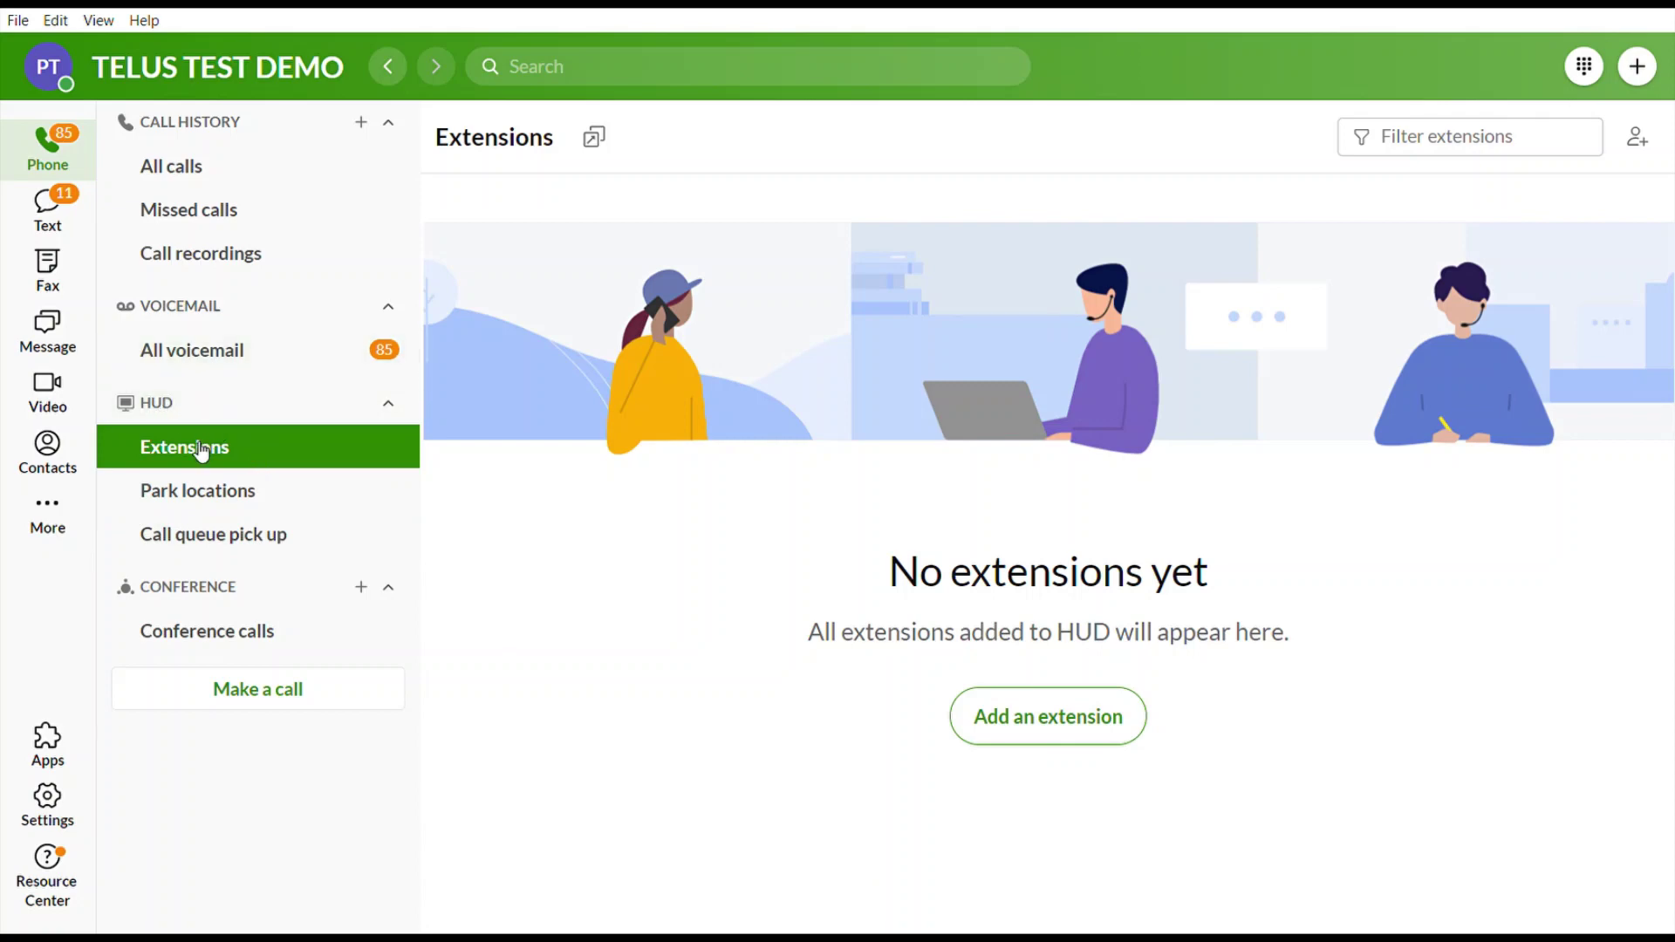
pyautogui.click(1065, 731)
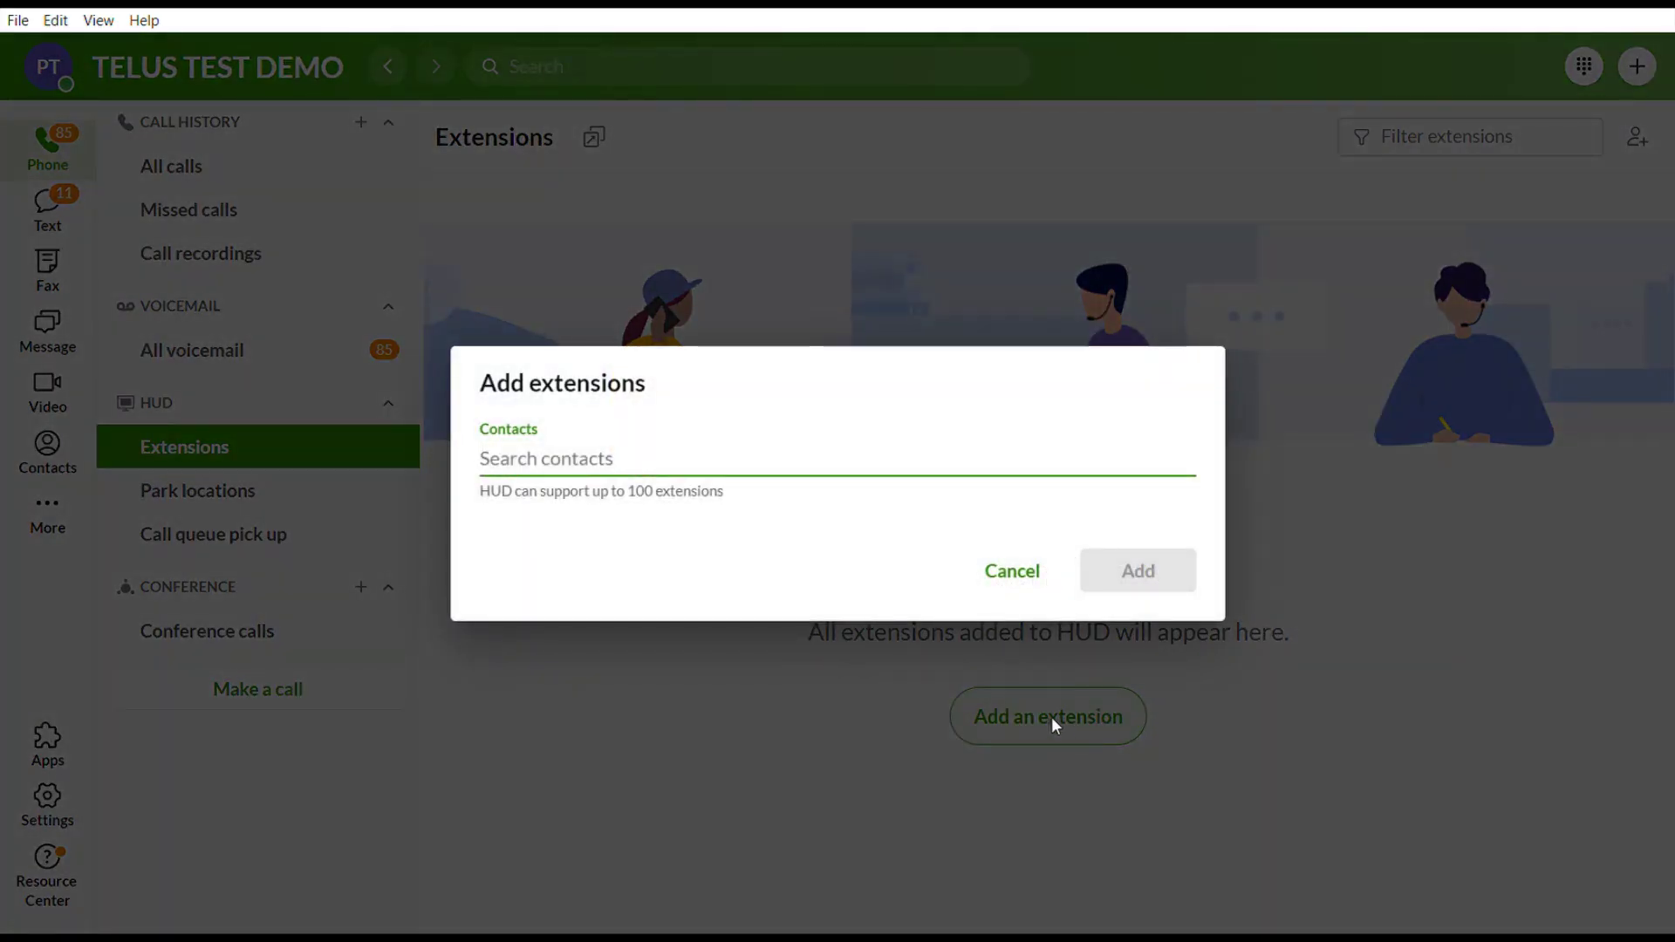
pyautogui.write('aru')
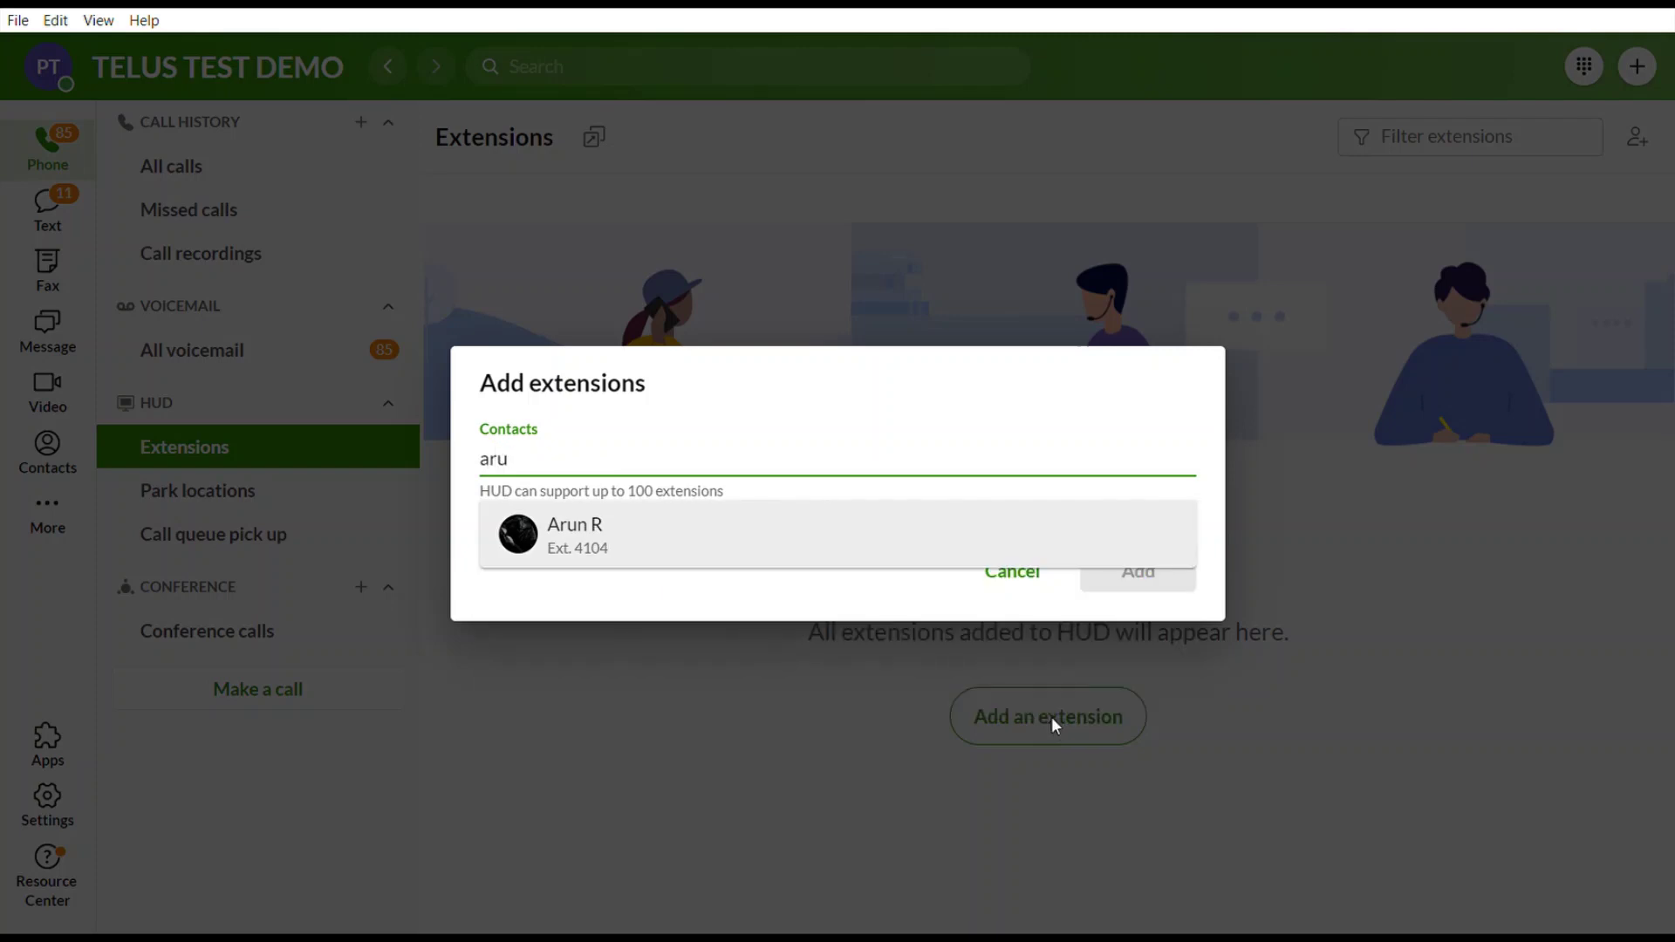
pyautogui.click(844, 555)
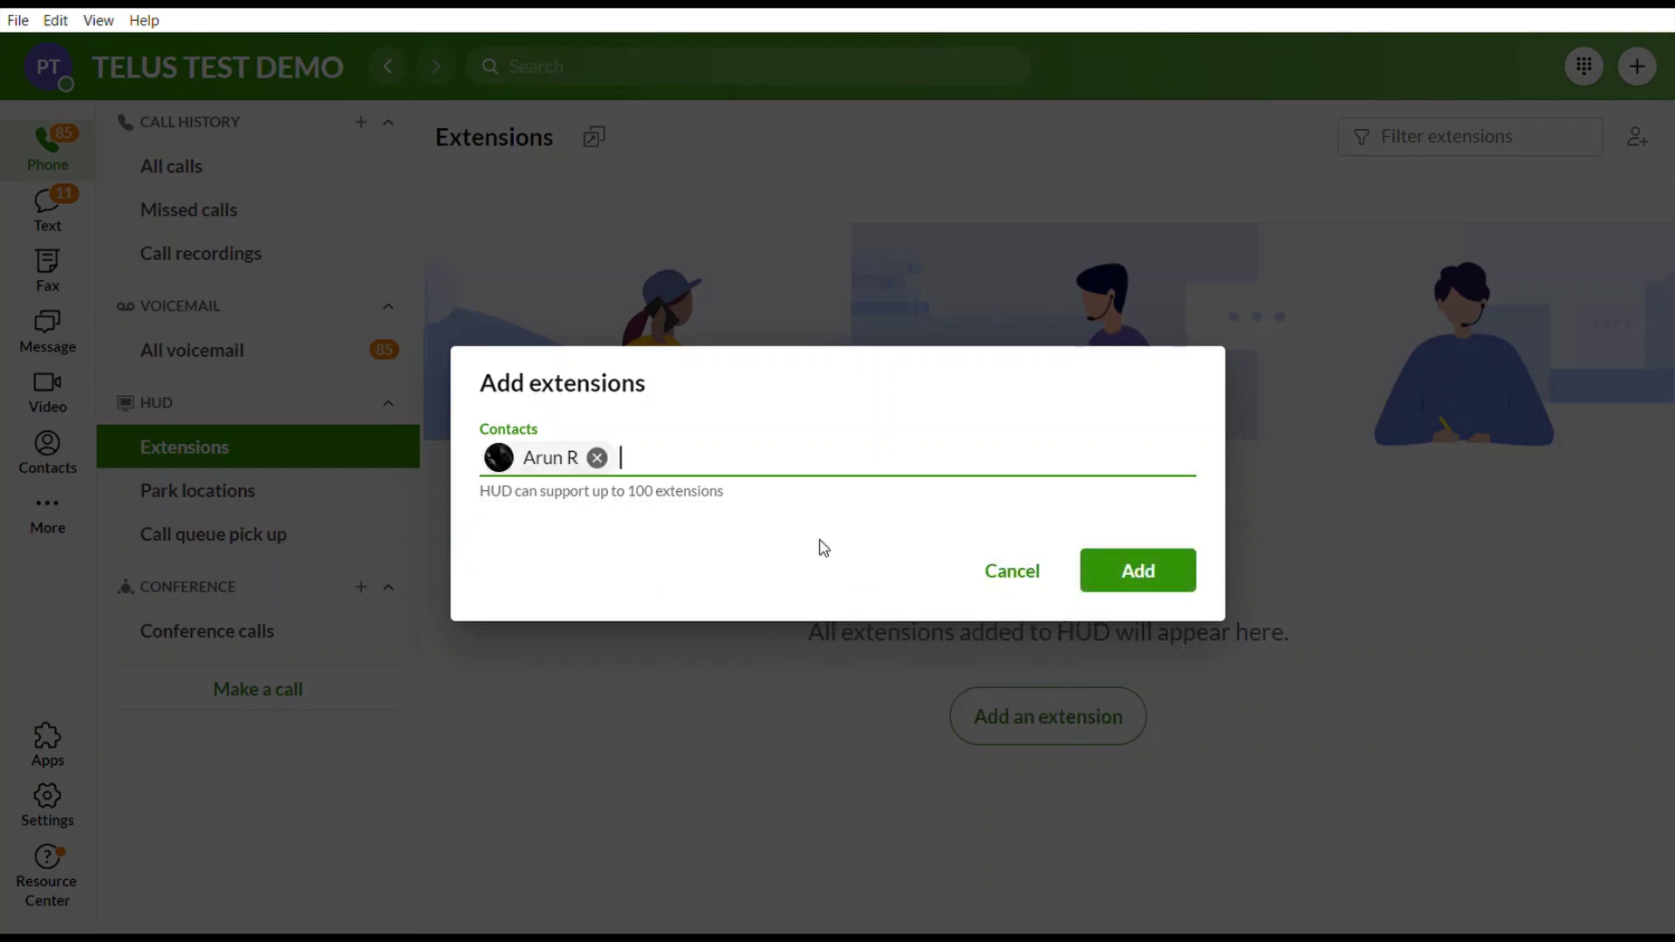
pyautogui.write('r')
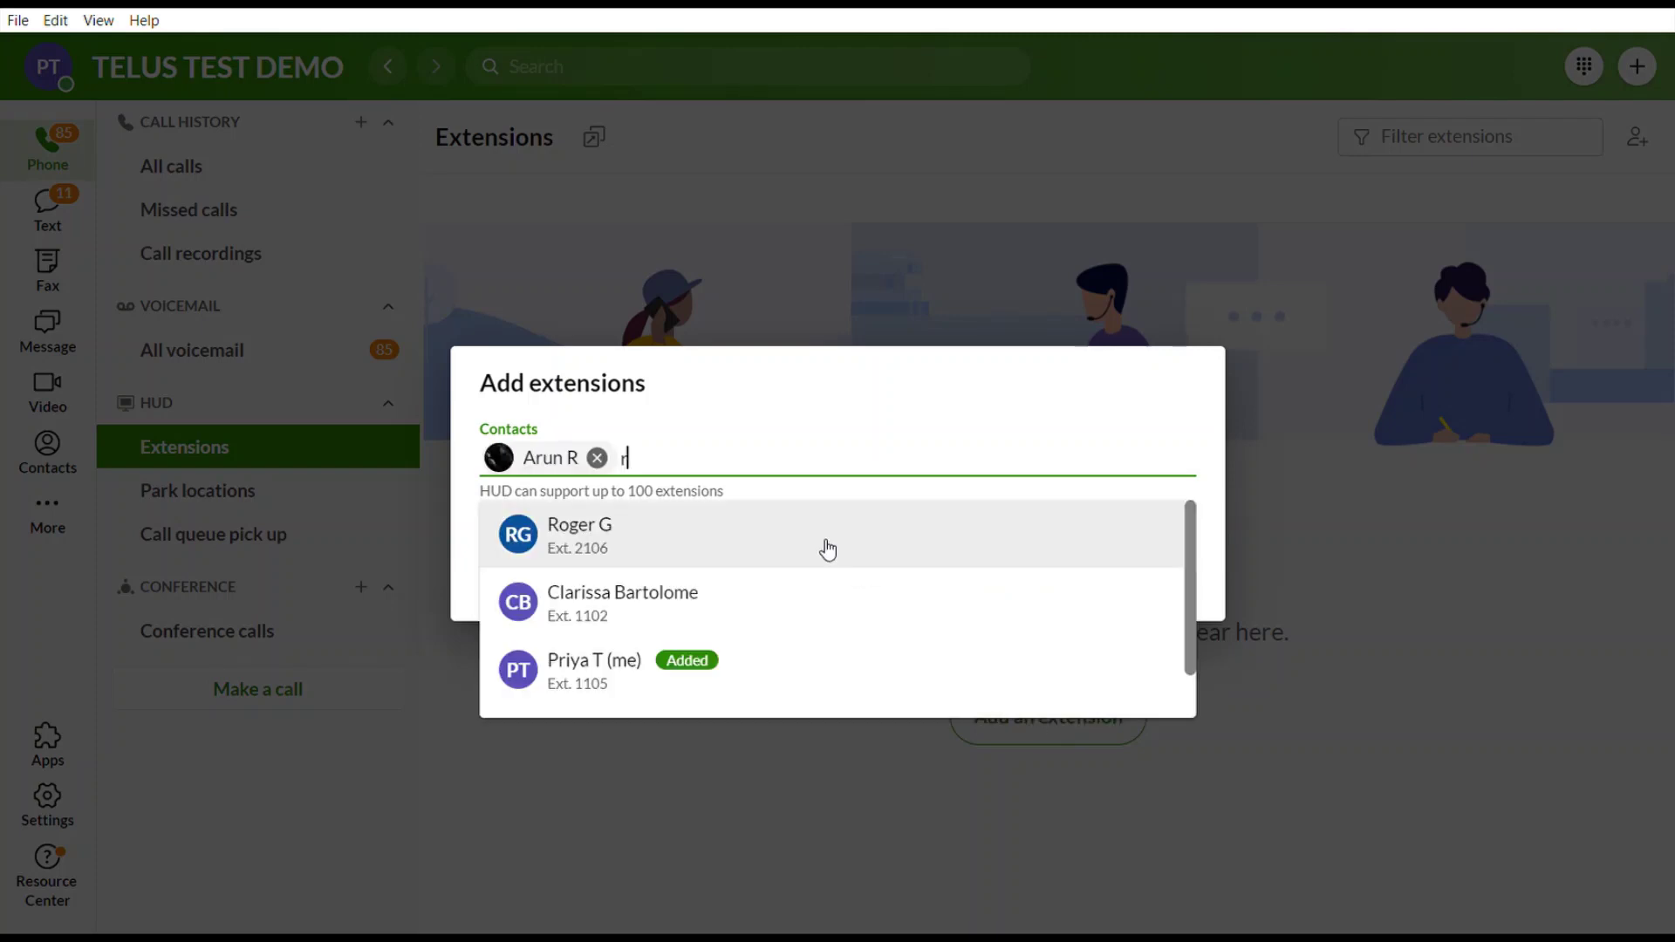
pyautogui.click(827, 549)
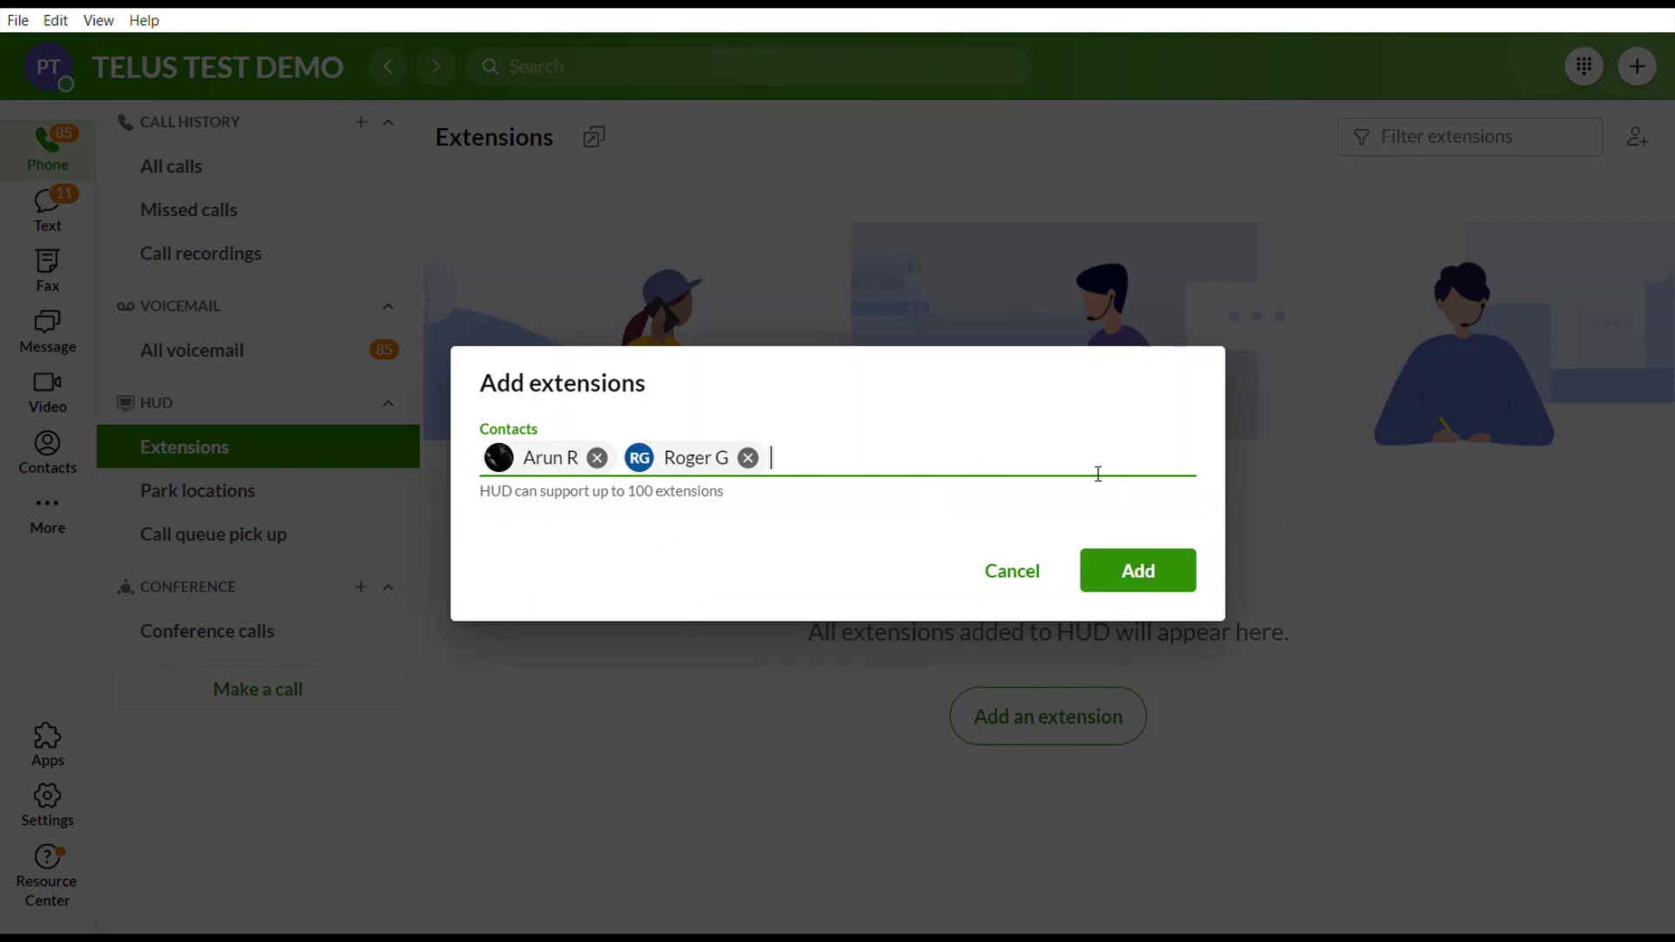
pyautogui.click(1156, 577)
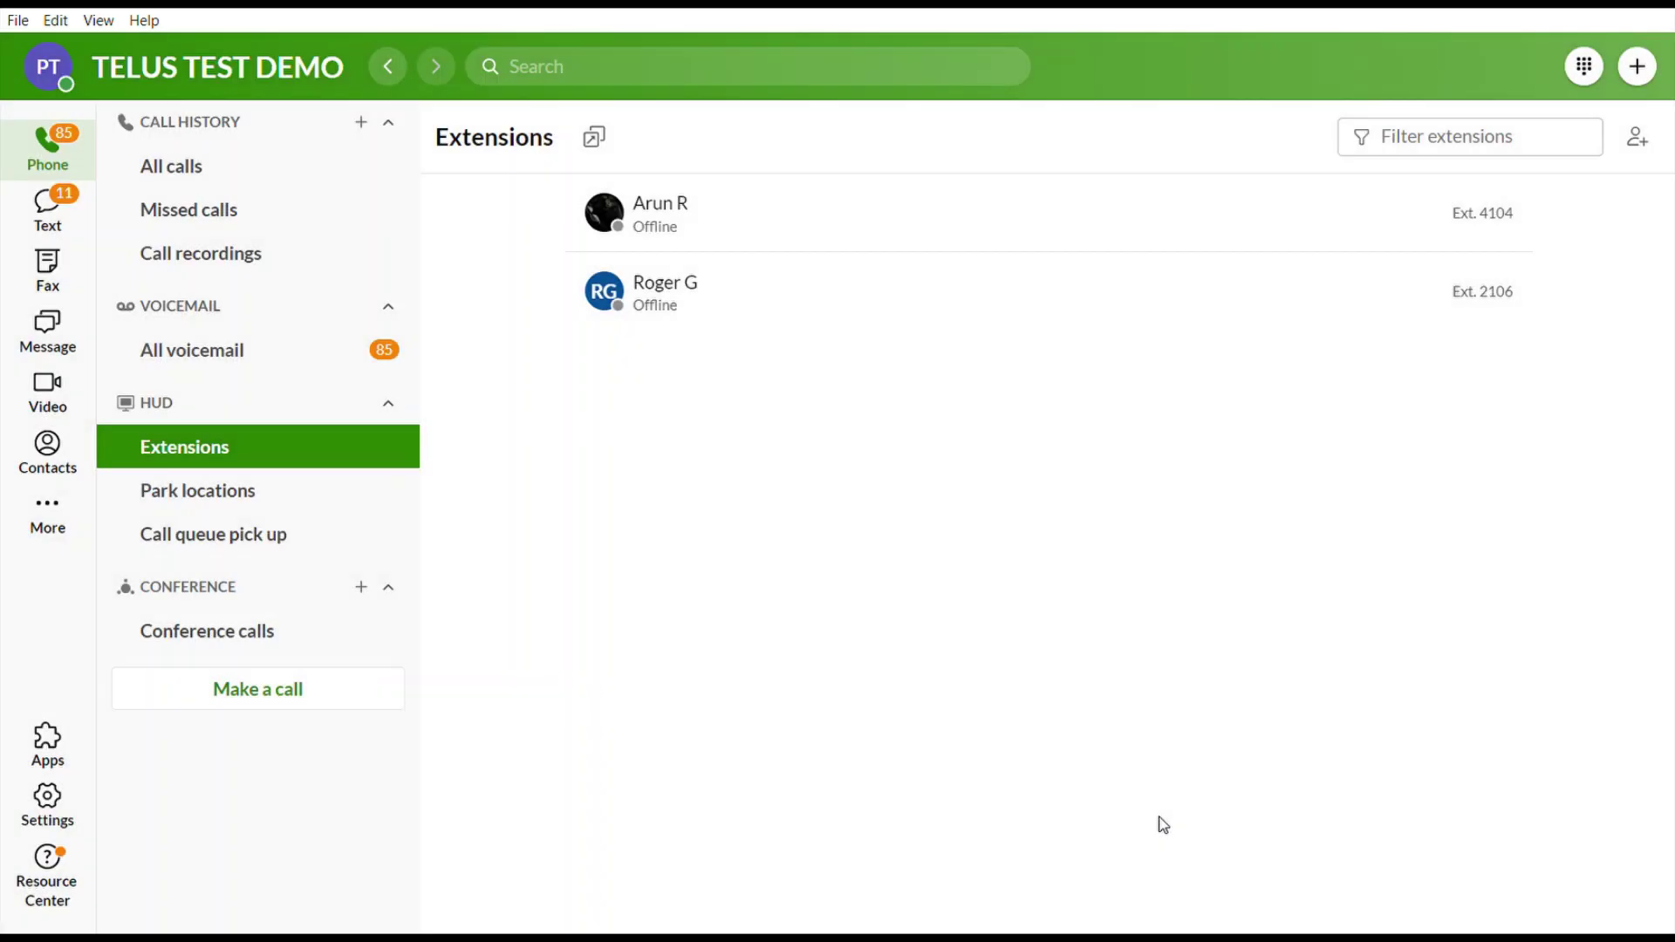
pyautogui.moveTo(921, 281)
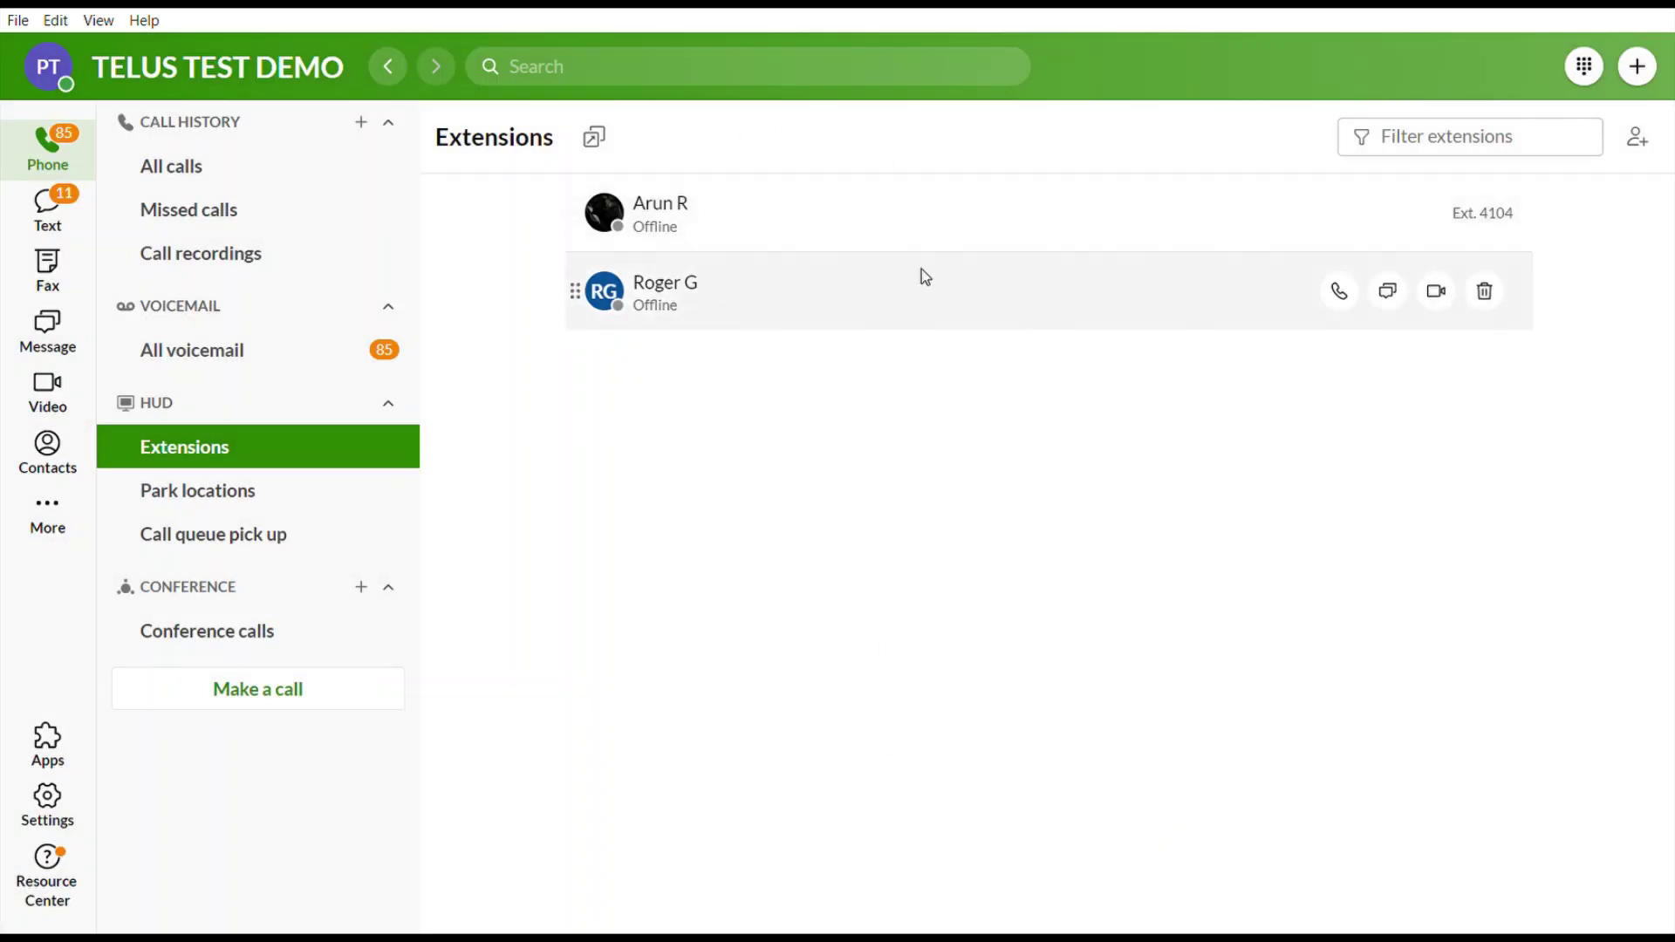
pyautogui.moveTo(909, 224)
pyautogui.moveTo(649, 307)
pyautogui.moveTo(710, 232)
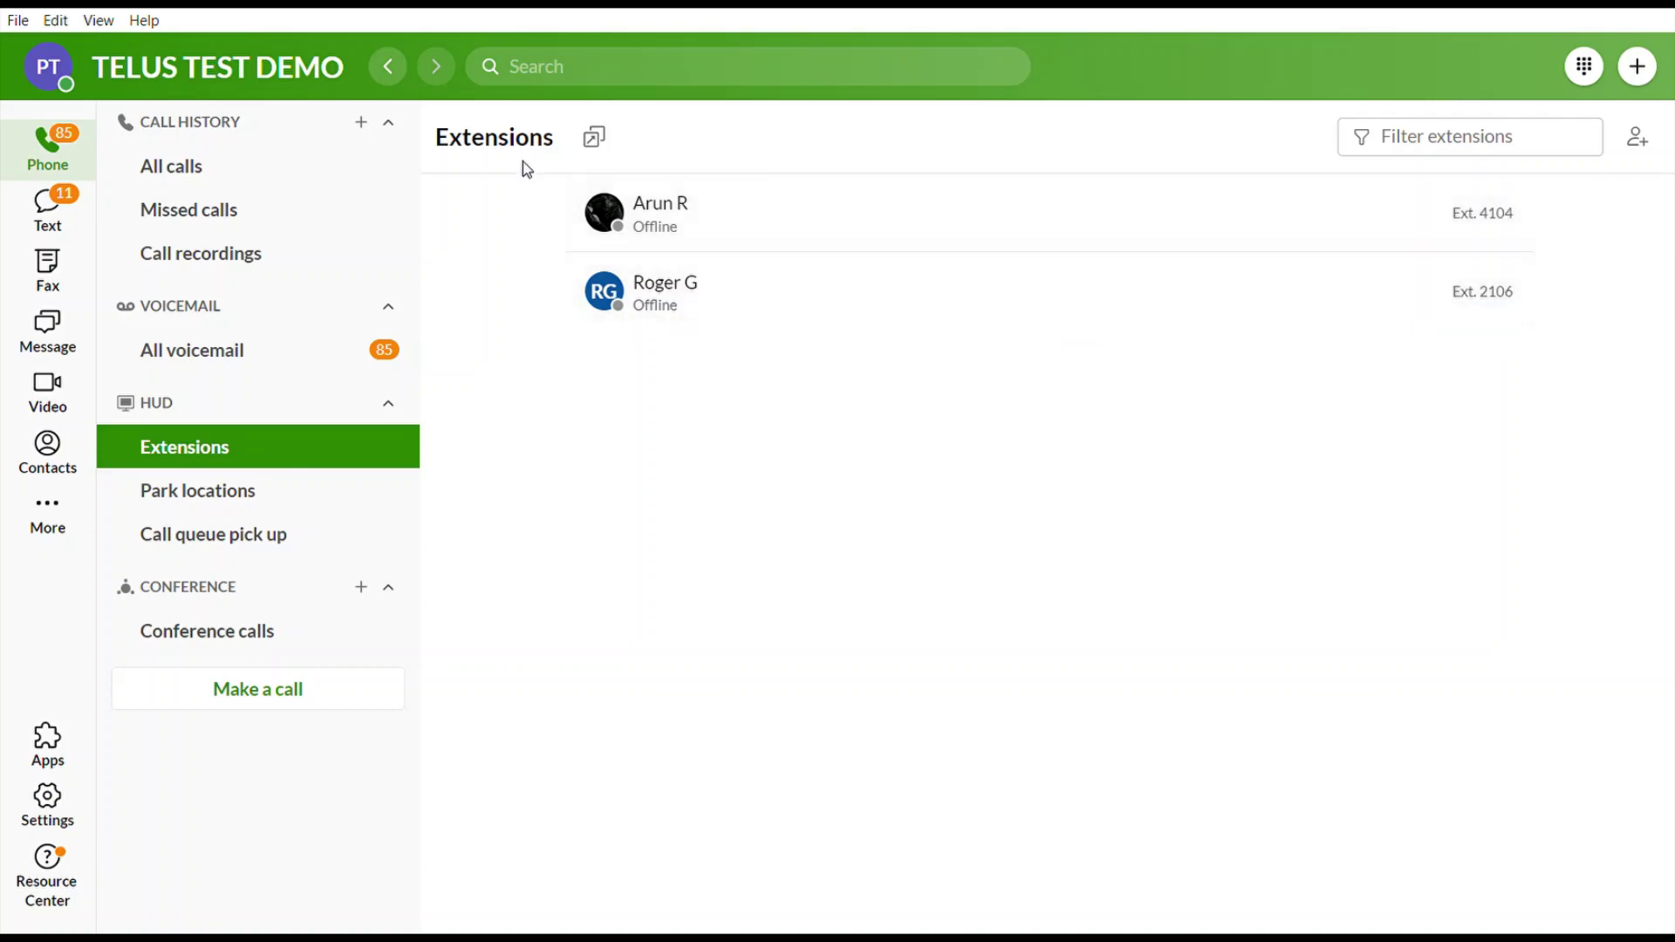
pyautogui.click(607, 142)
# Collapse and re-expand the HUD and Conference sidebar sections.
pyautogui.click(237, 411)
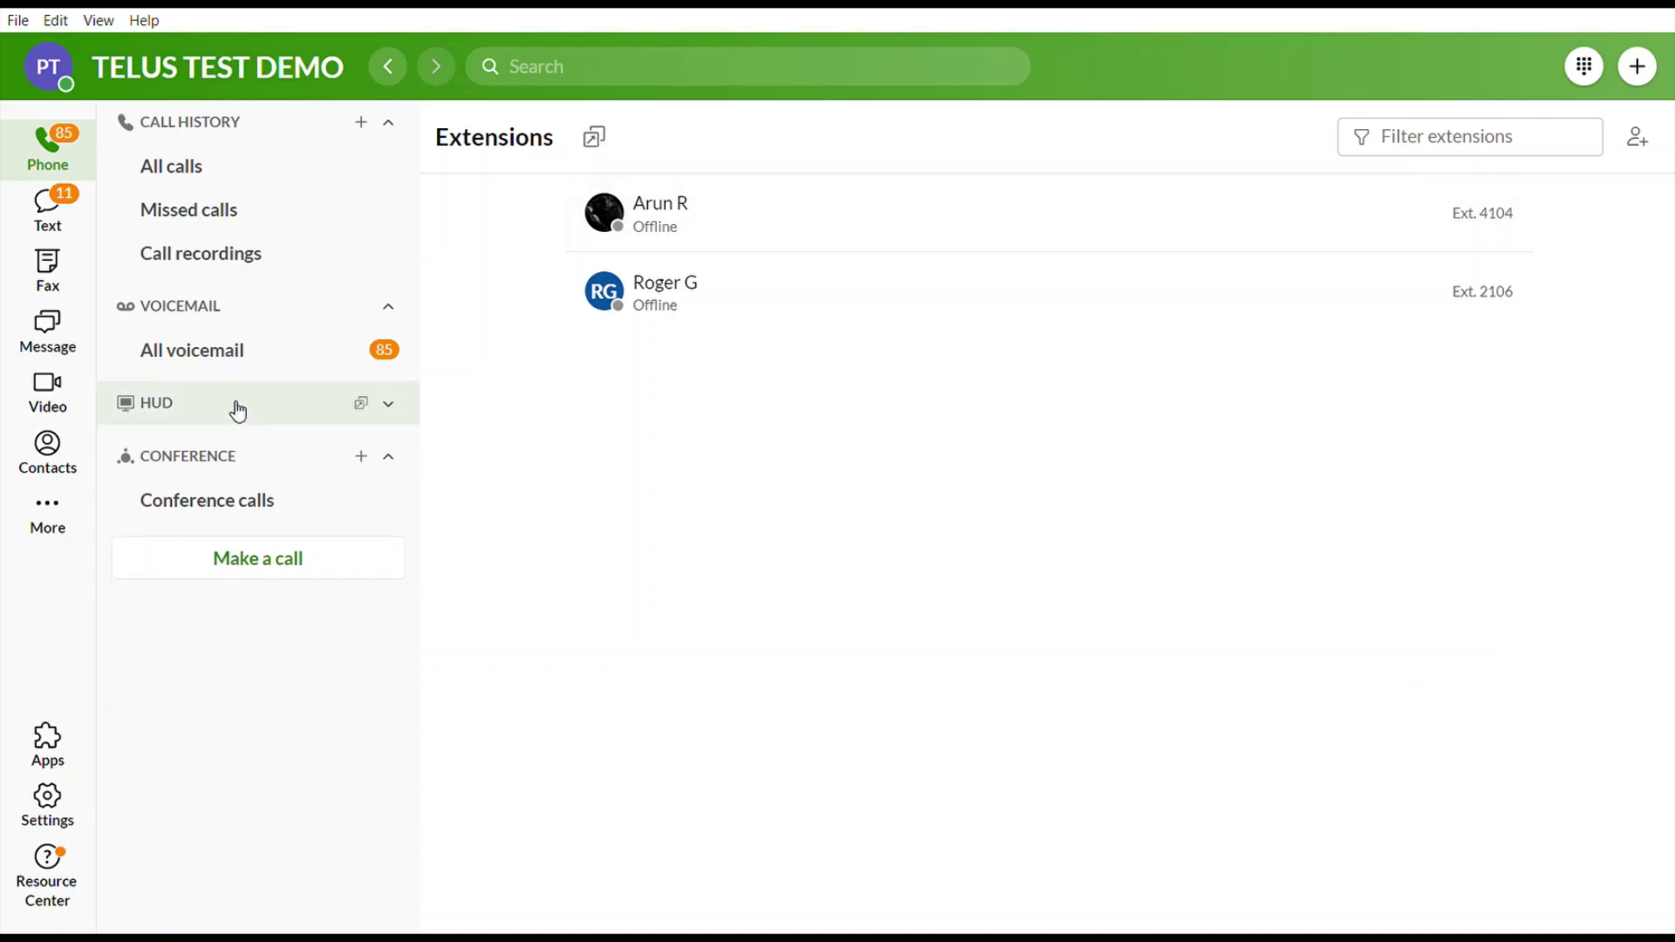
pyautogui.click(237, 411)
pyautogui.click(237, 411)
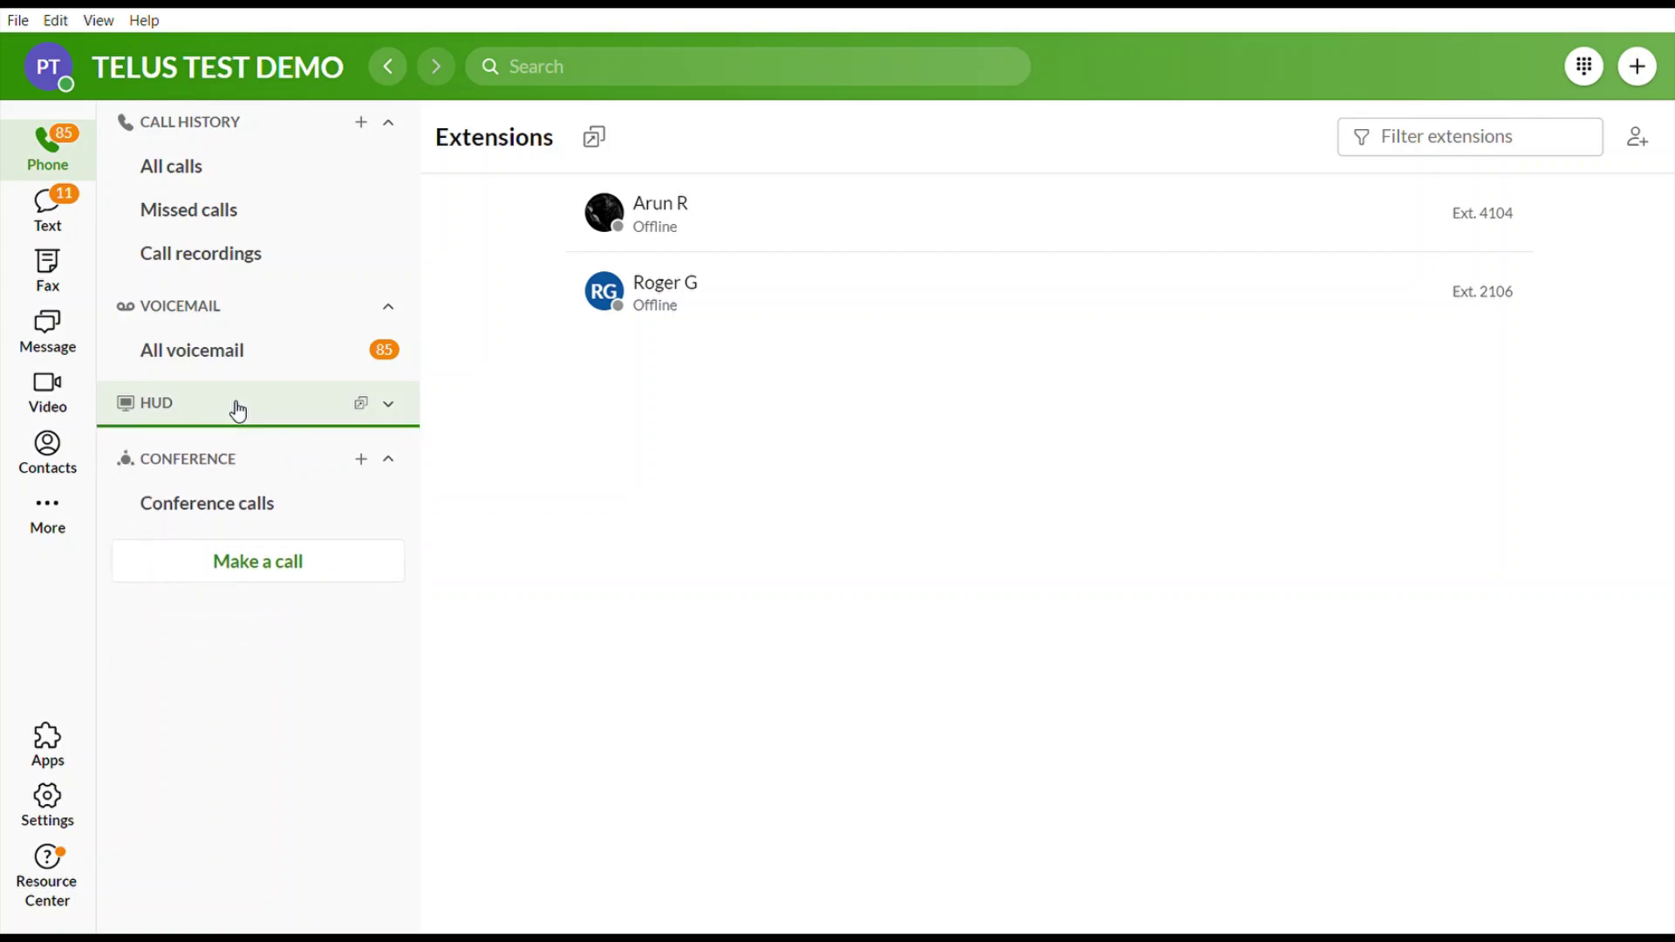
pyautogui.click(208, 468)
pyautogui.click(205, 464)
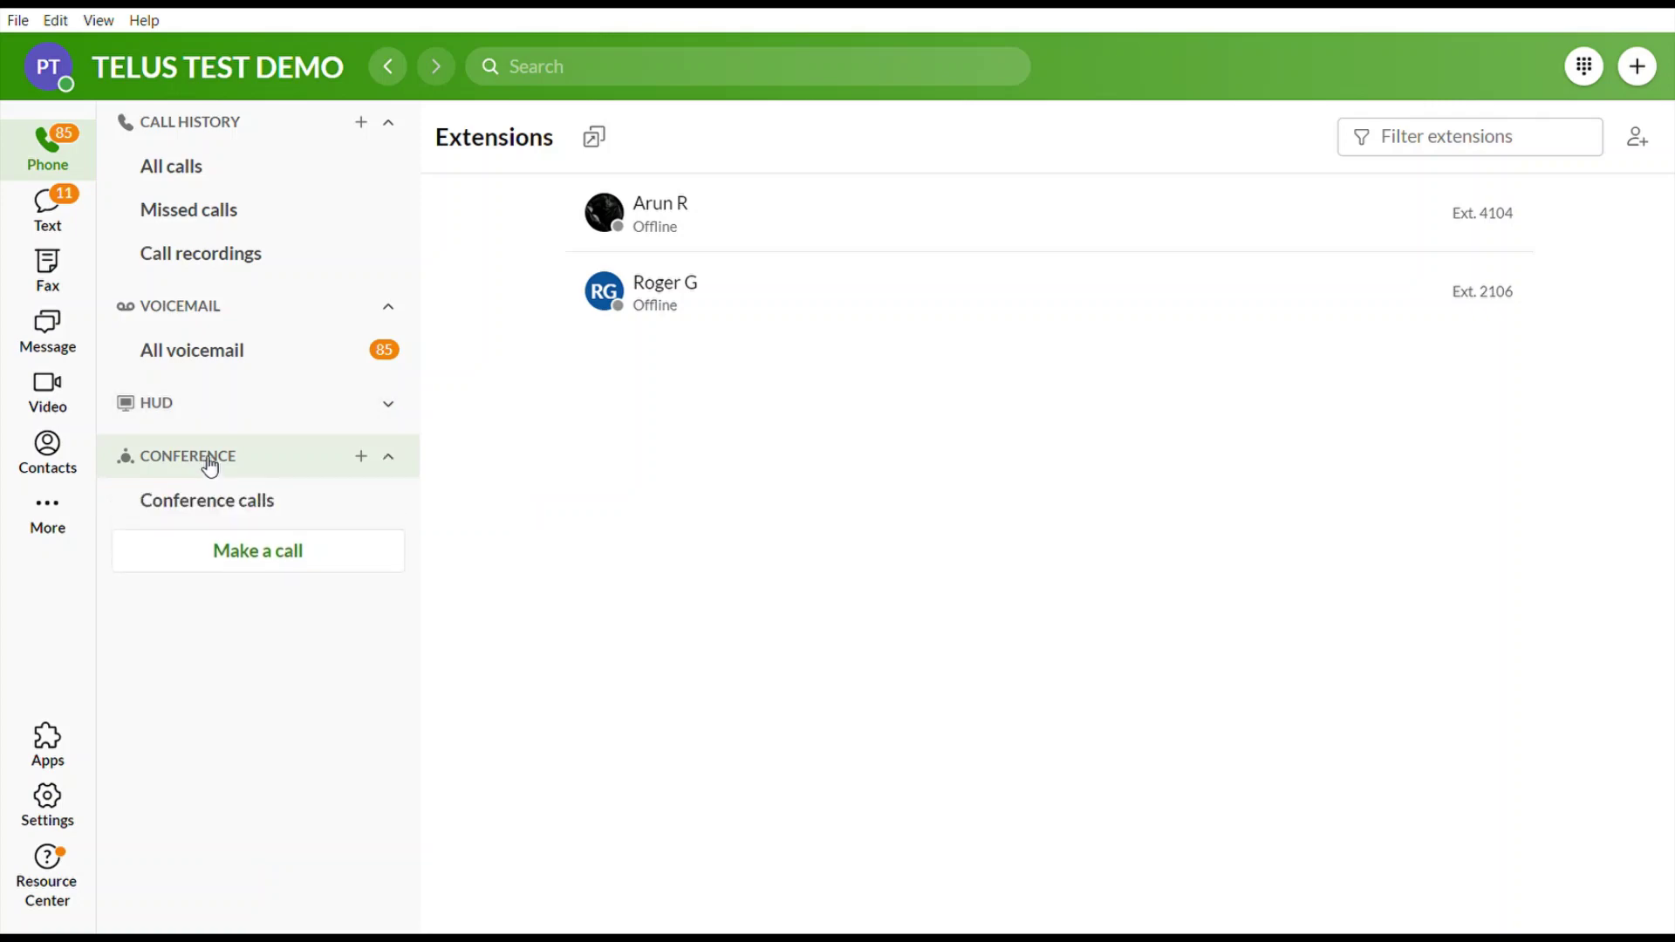
# Start a new conference and add Vancouver, BC and Colombia as additional dial-in numbers.
pyautogui.click(362, 457)
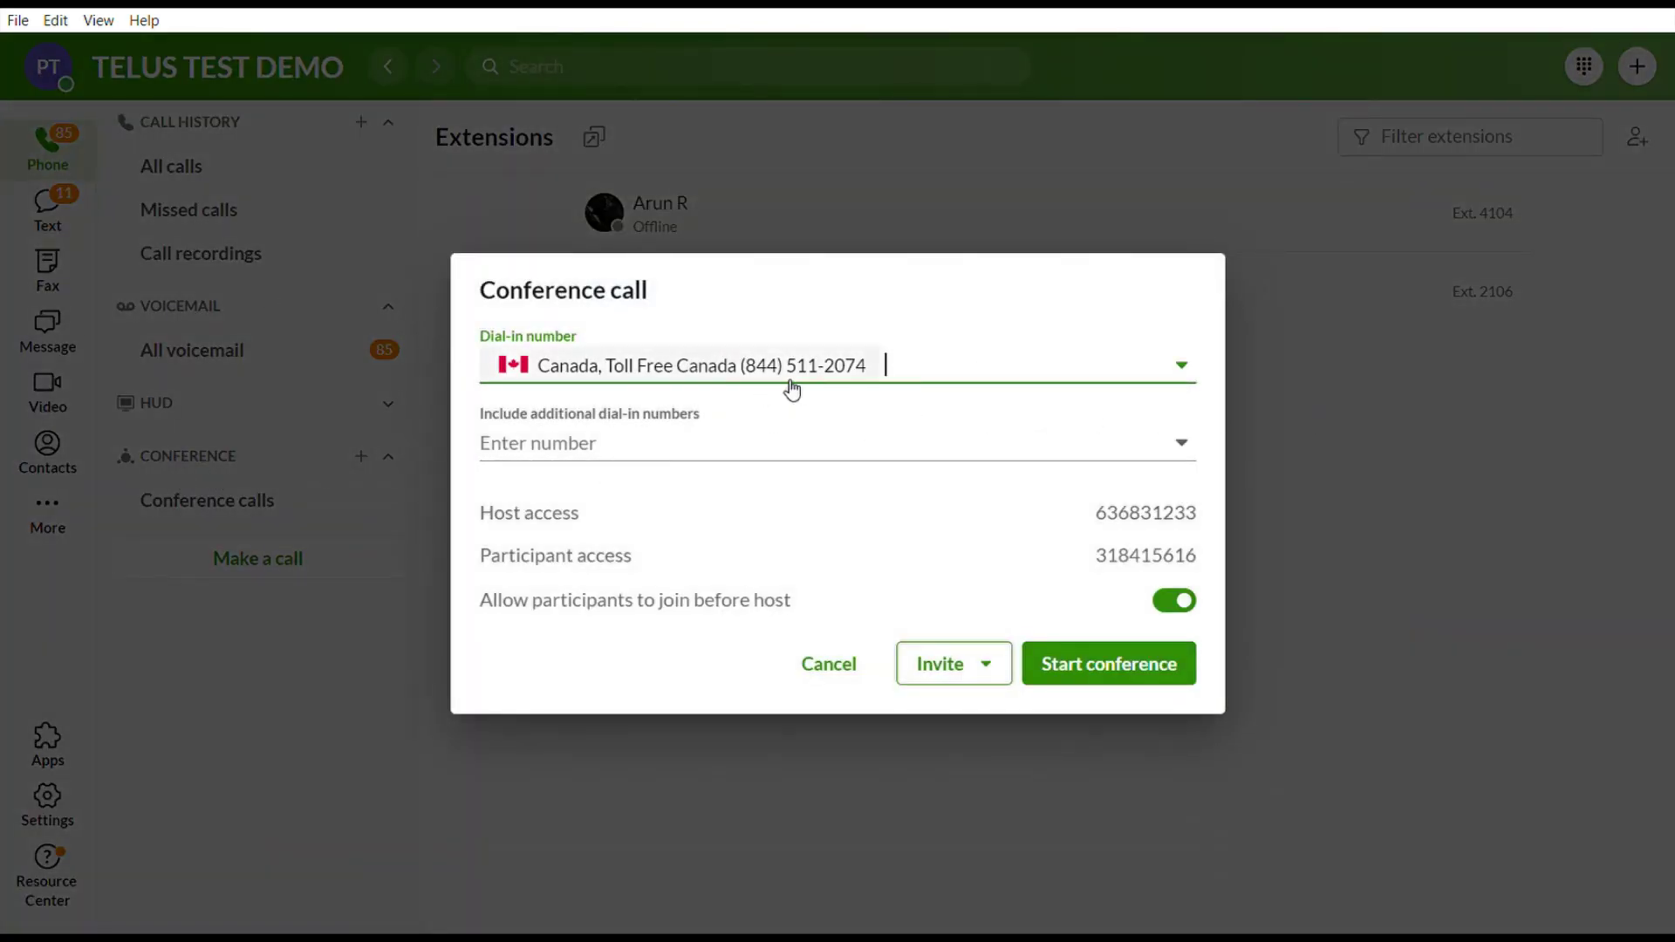
pyautogui.click(1182, 444)
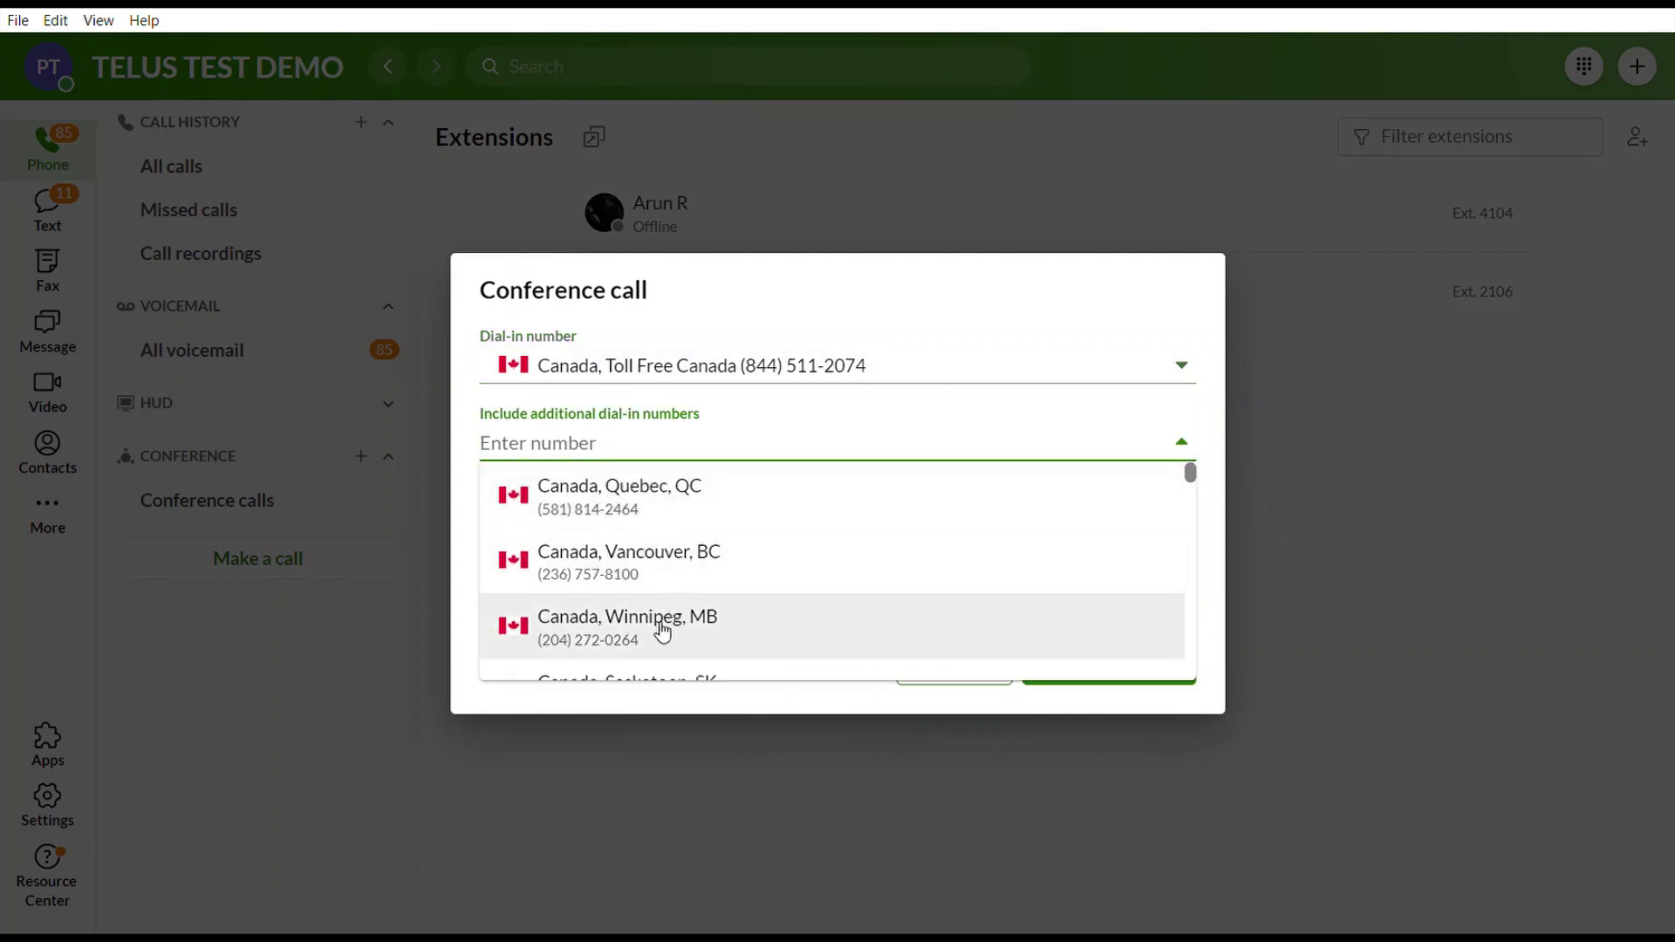
pyautogui.click(605, 567)
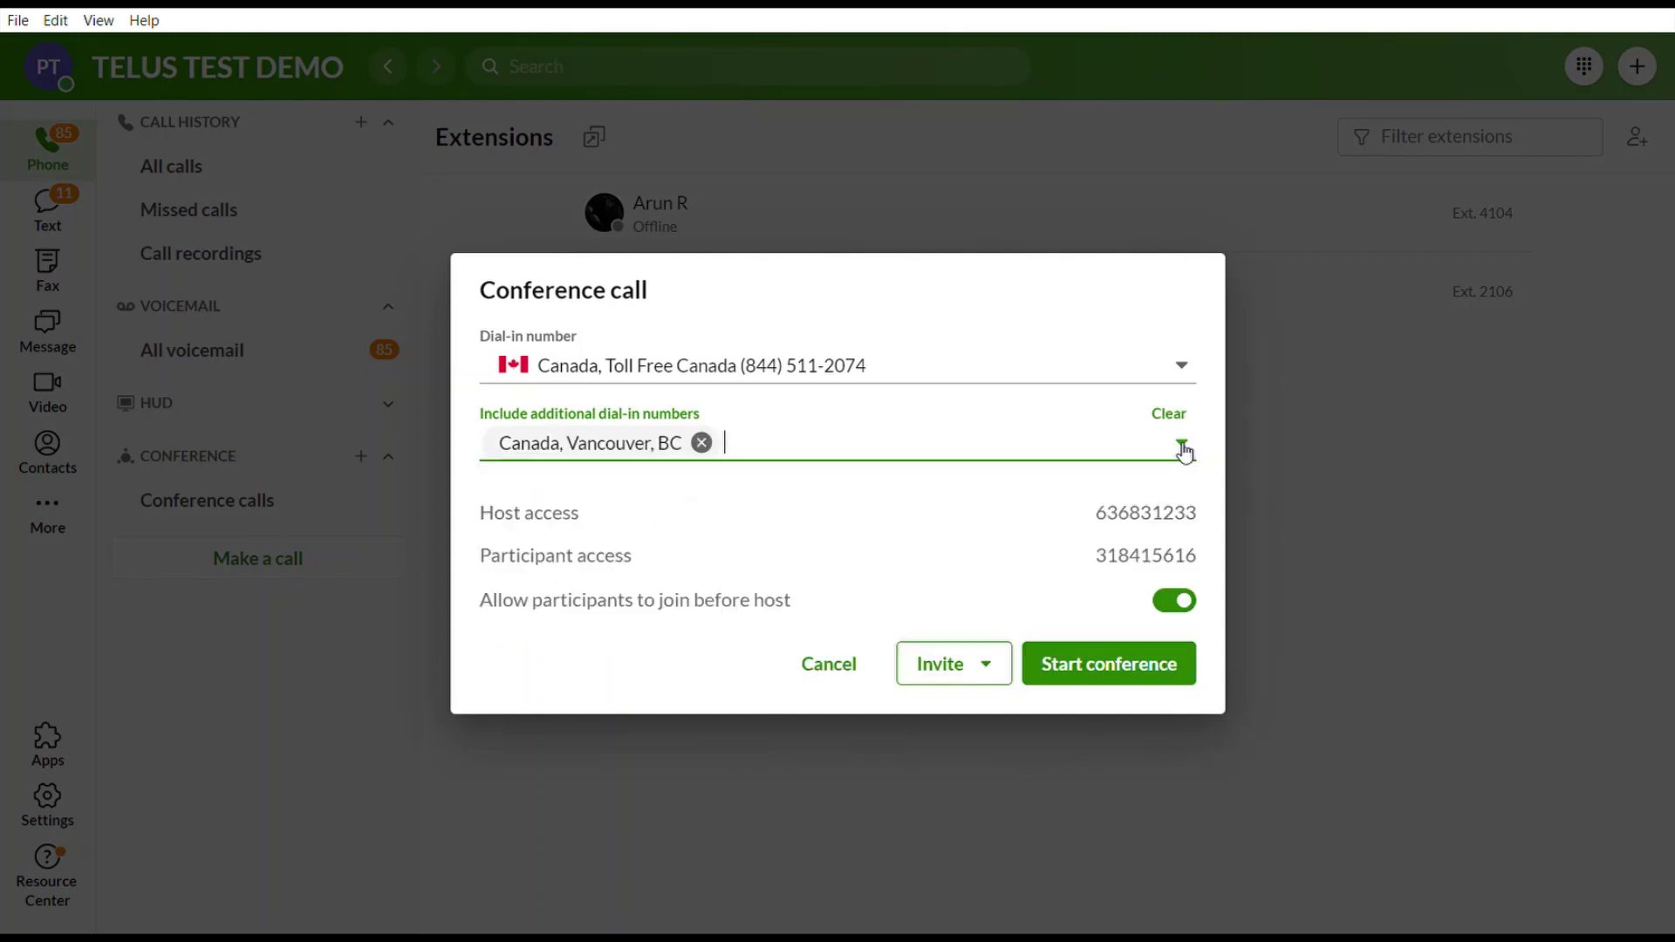
pyautogui.click(1032, 450)
pyautogui.scroll(-5, 677, 587)
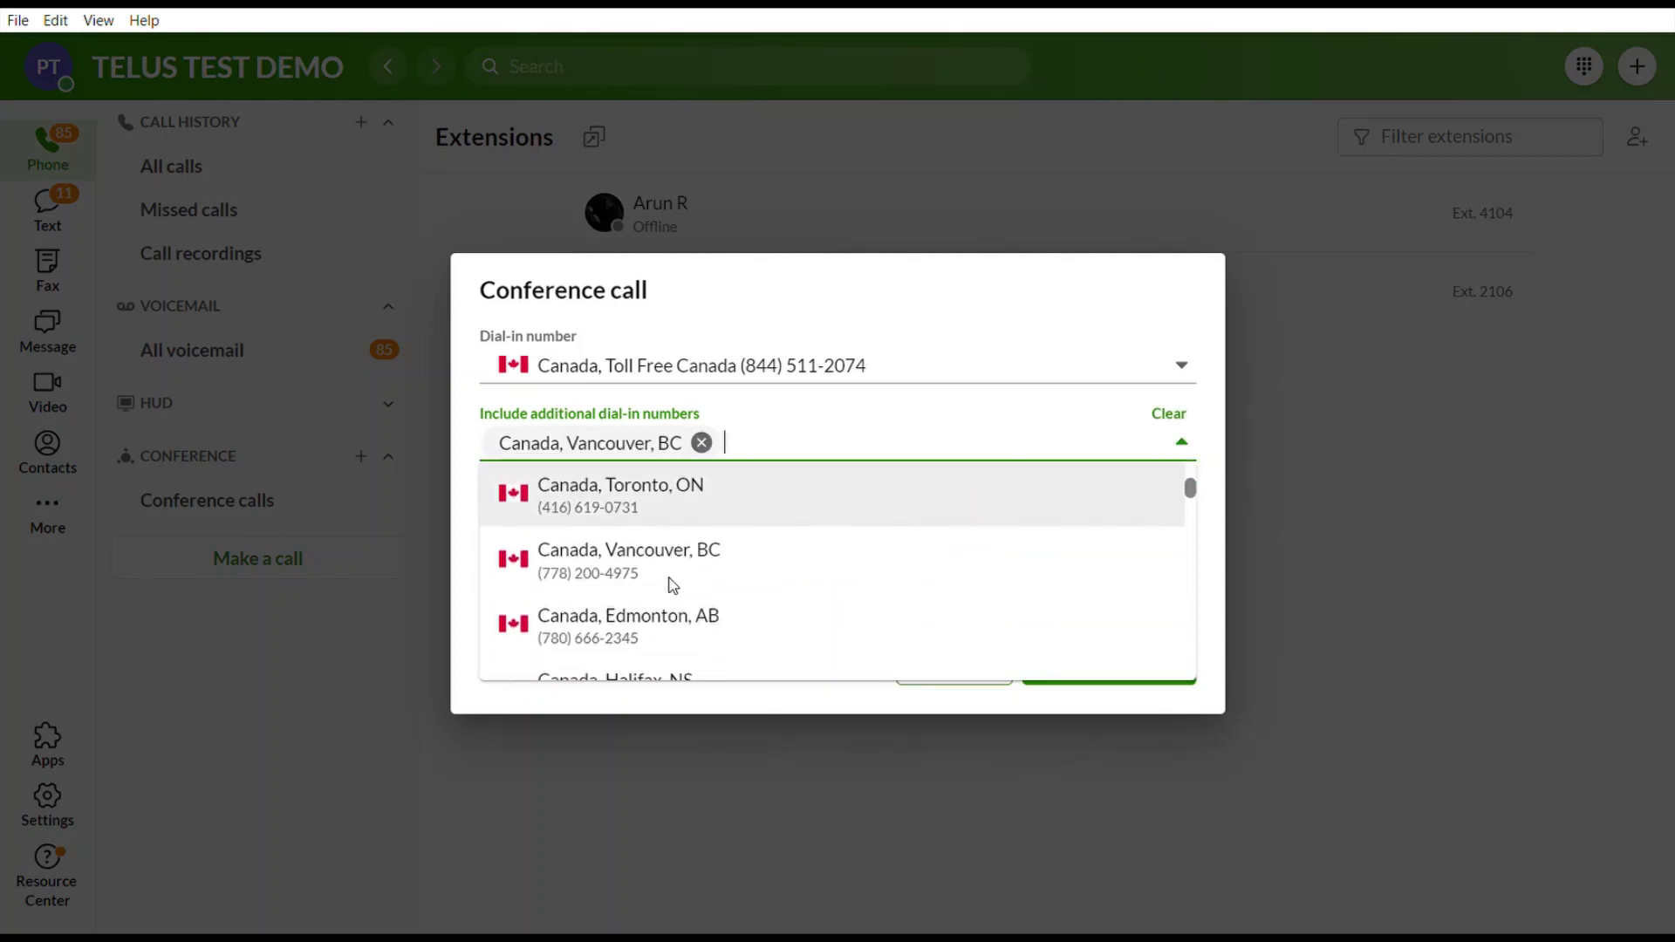
pyautogui.scroll(-8, 677, 587)
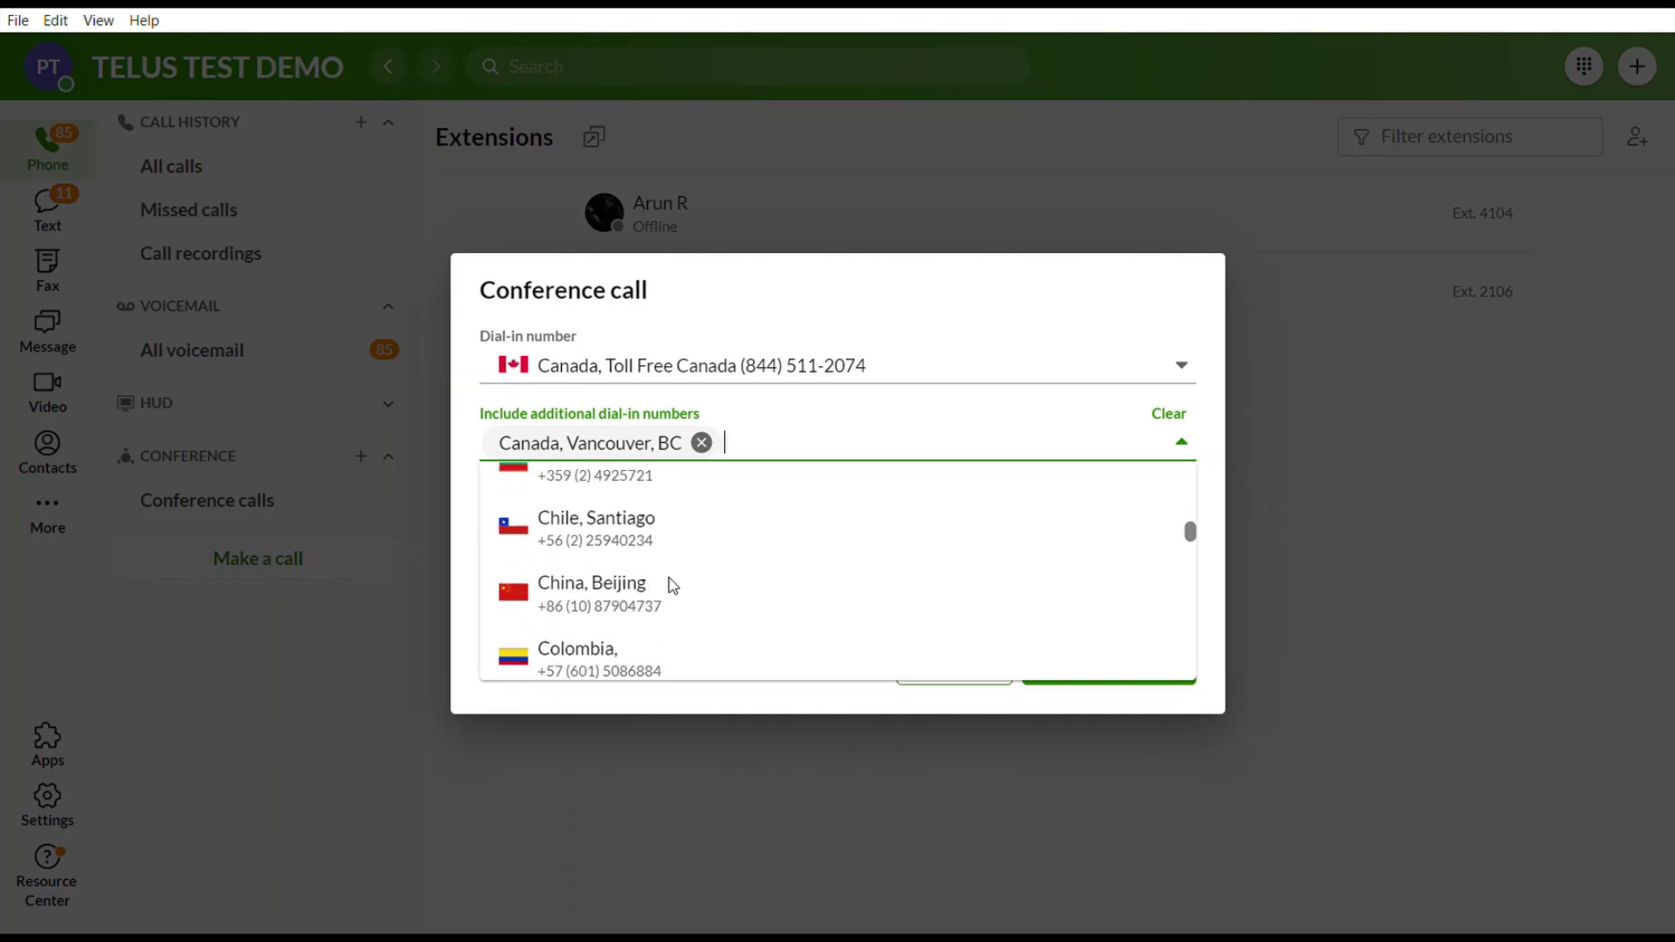
pyautogui.click(611, 541)
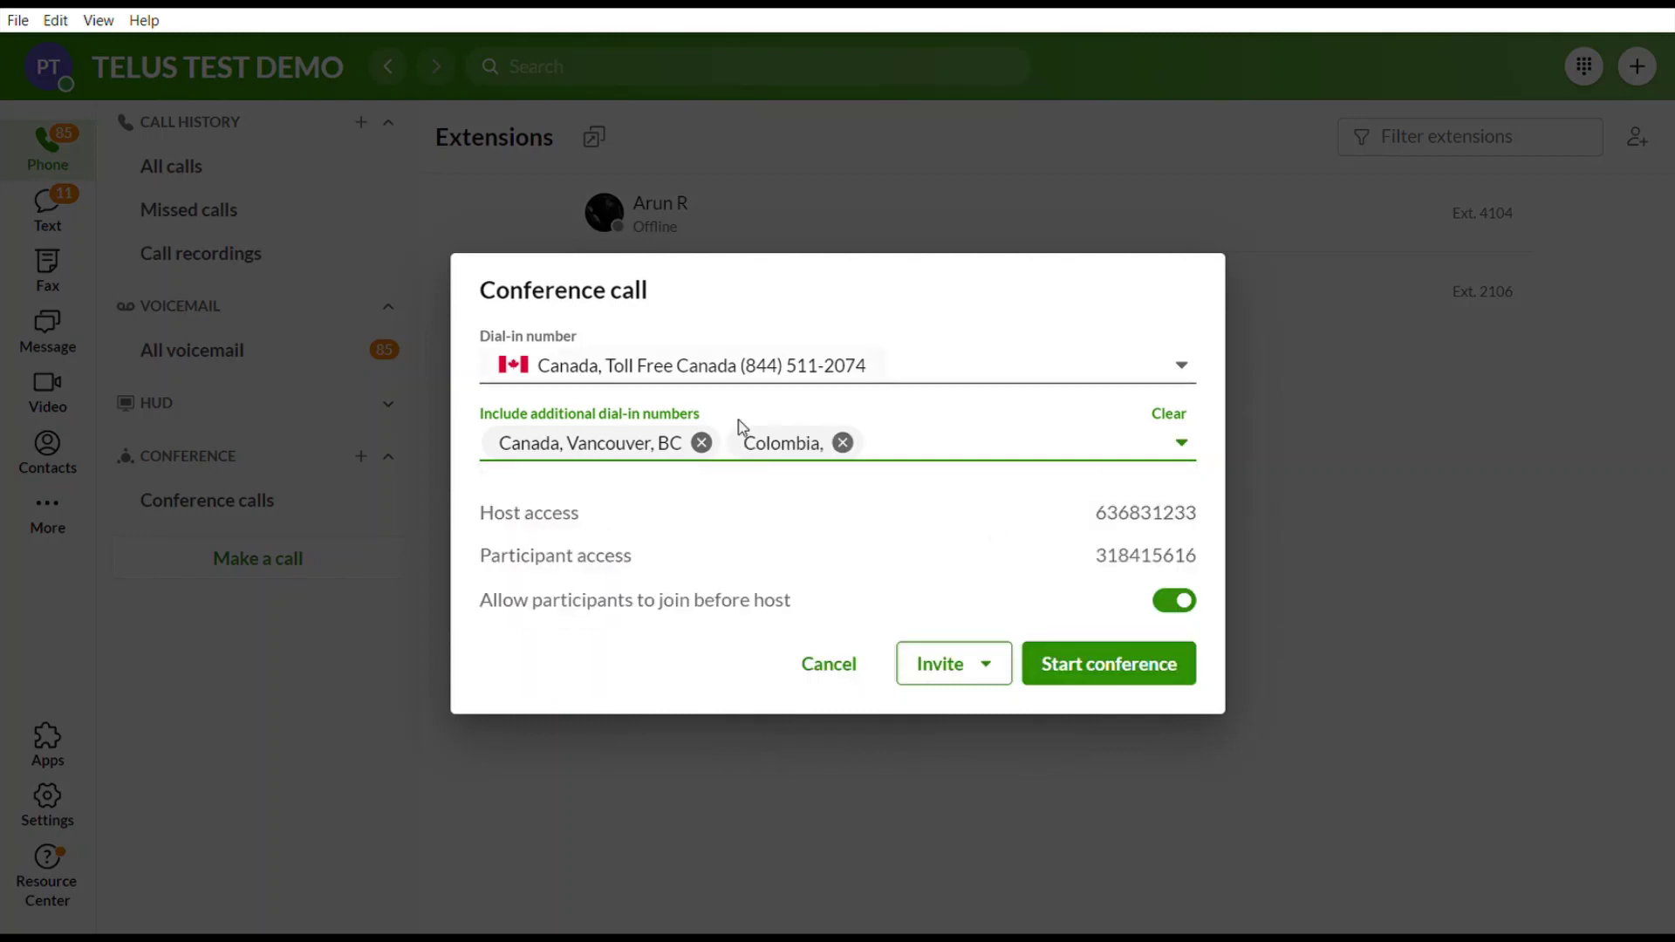
# Look over the invite options, then cancel the conference setup.
pyautogui.click(965, 670)
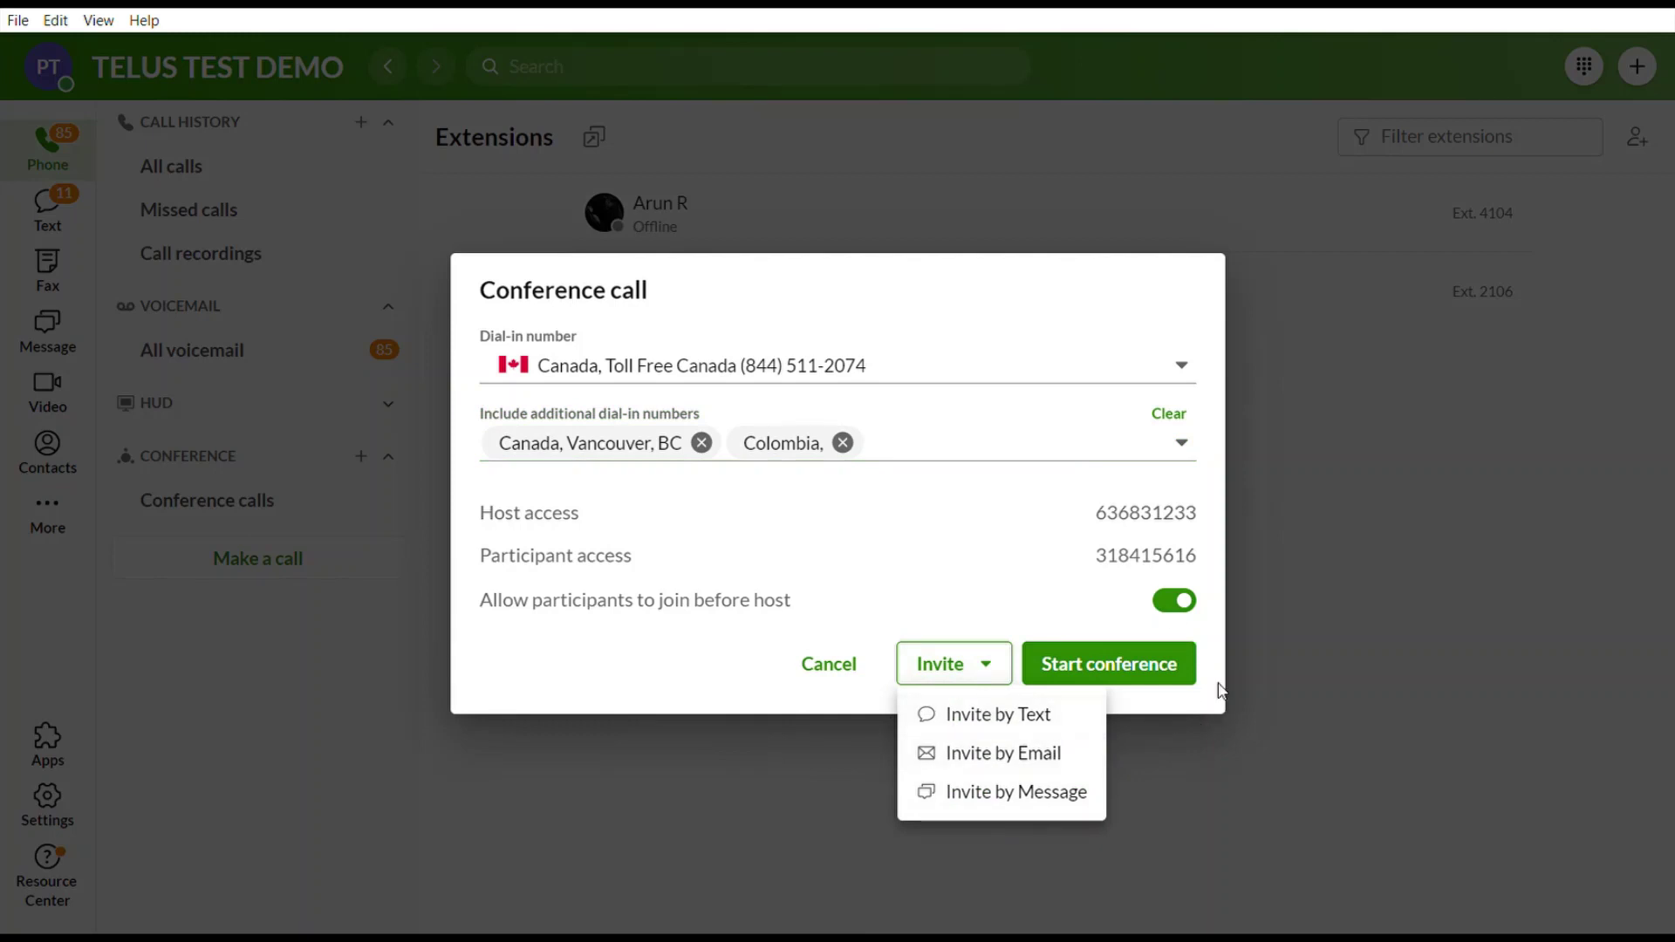
pyautogui.click(1176, 682)
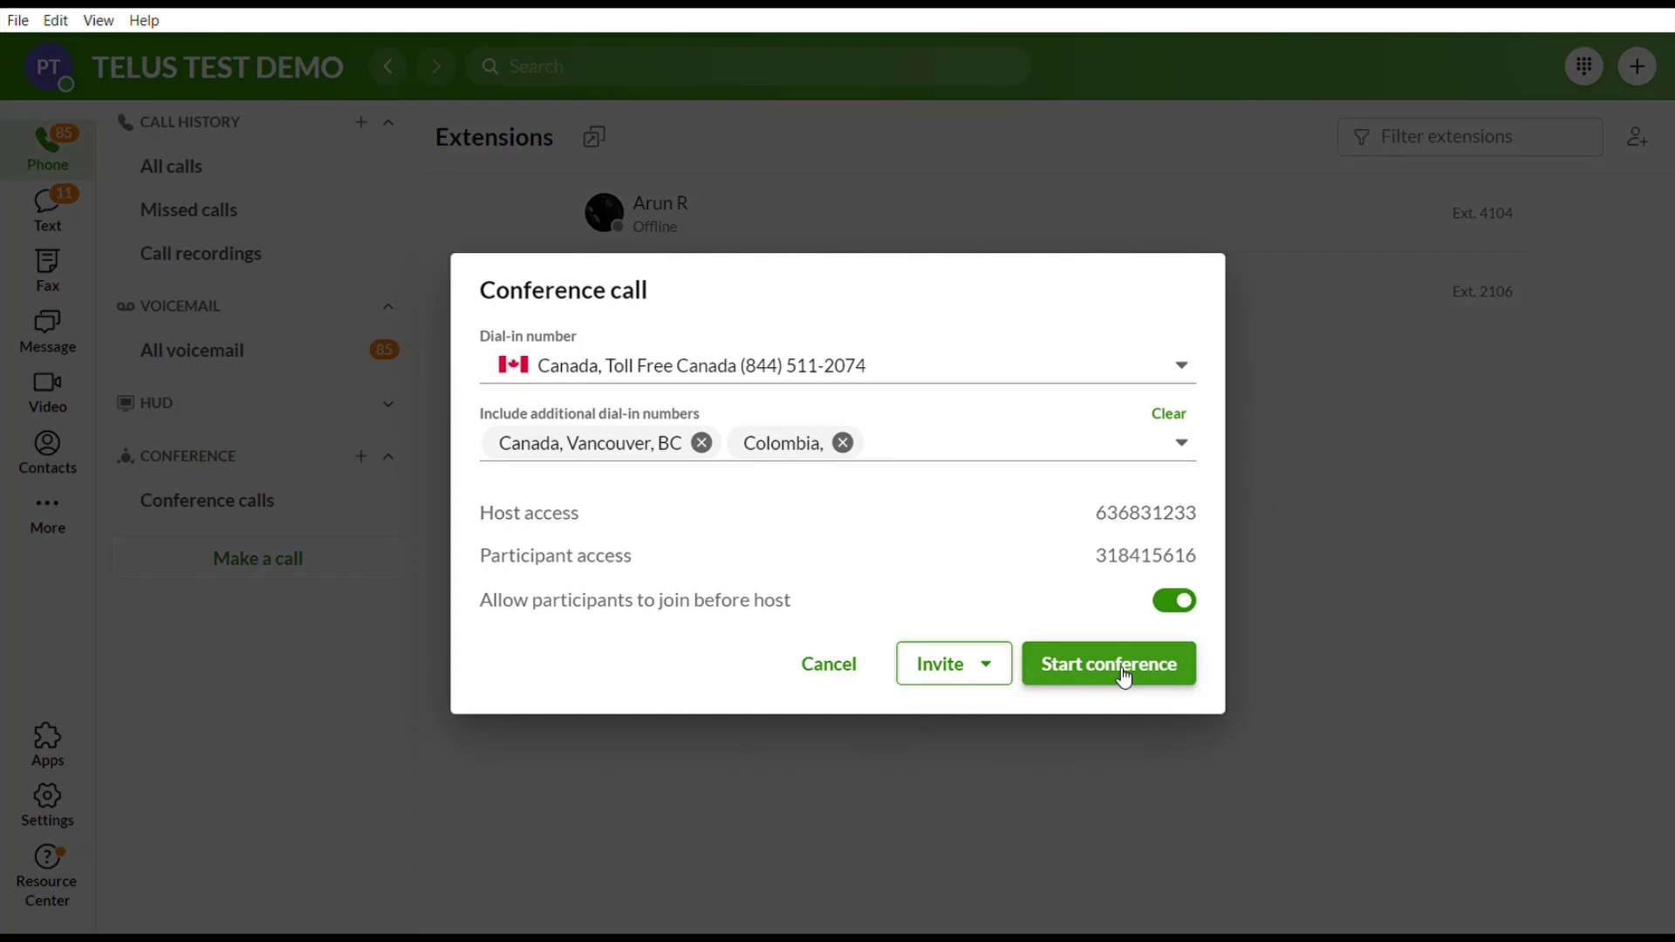
pyautogui.click(849, 674)
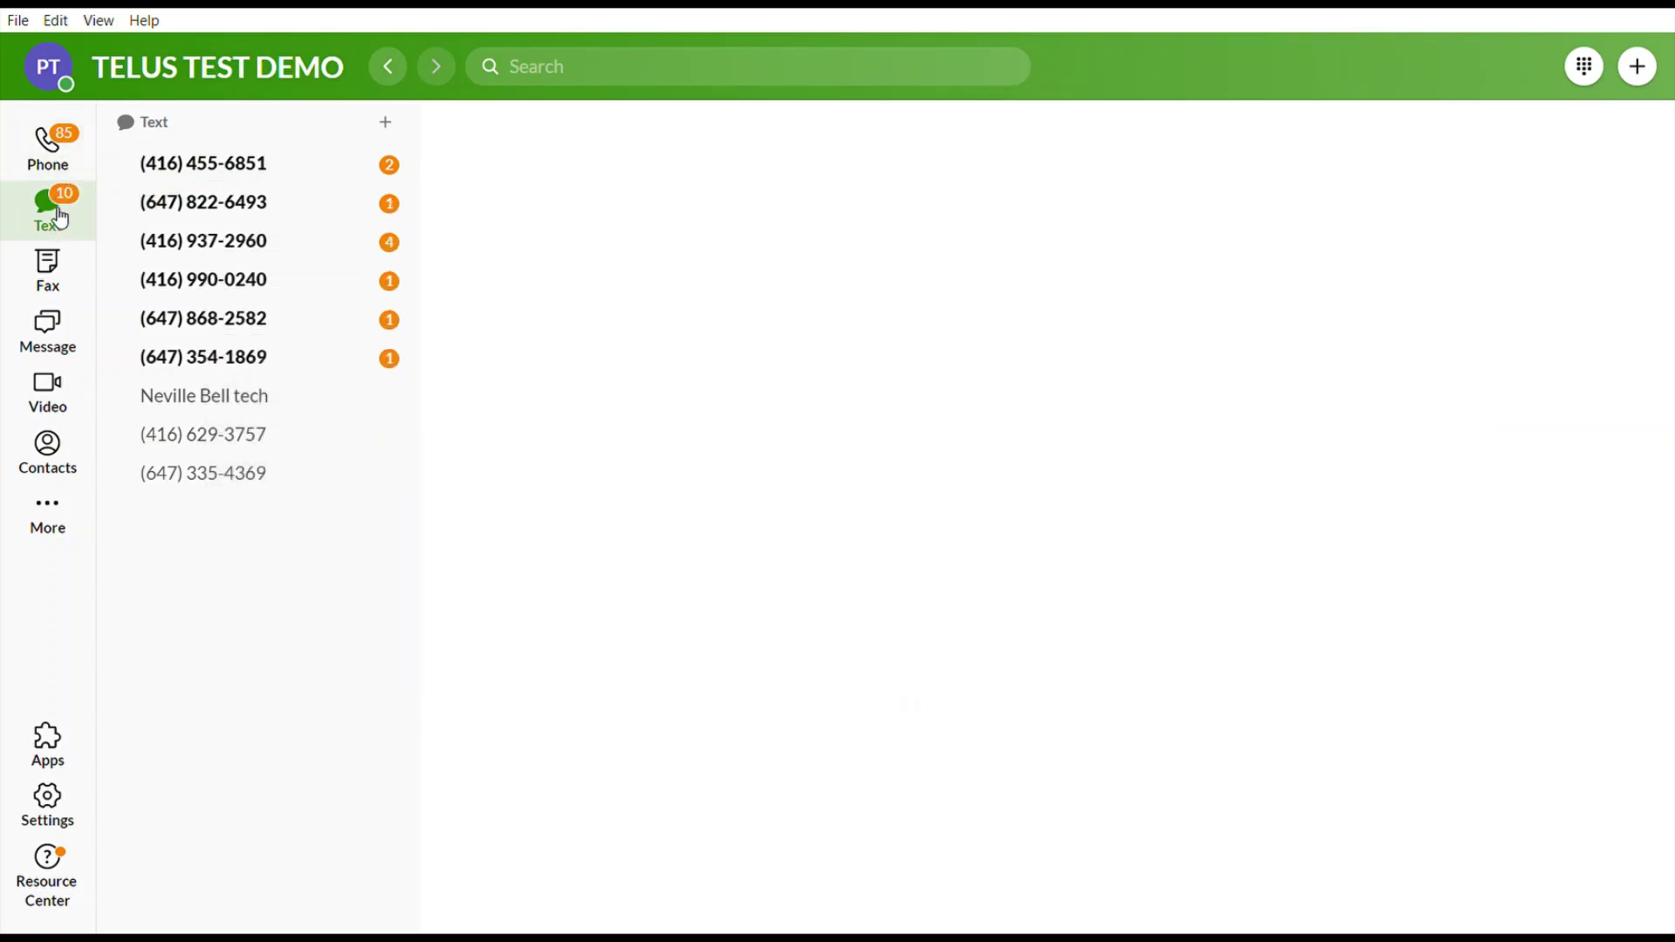
# Start a new text conversation addressed to the entered phone number.
pyautogui.click(387, 123)
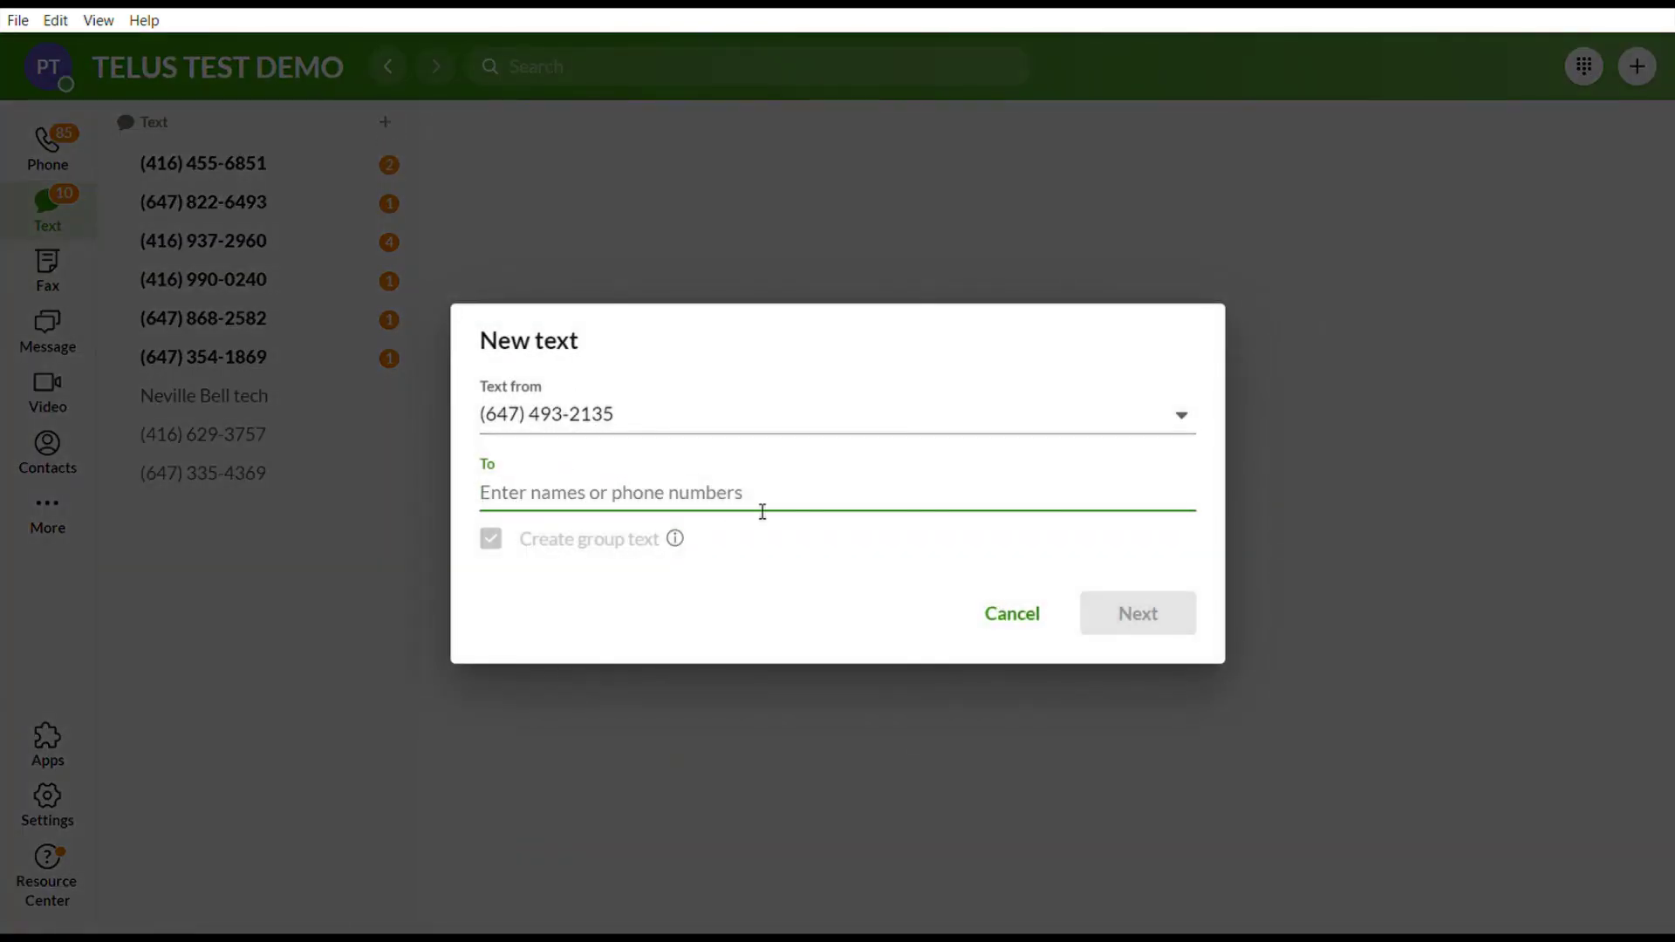
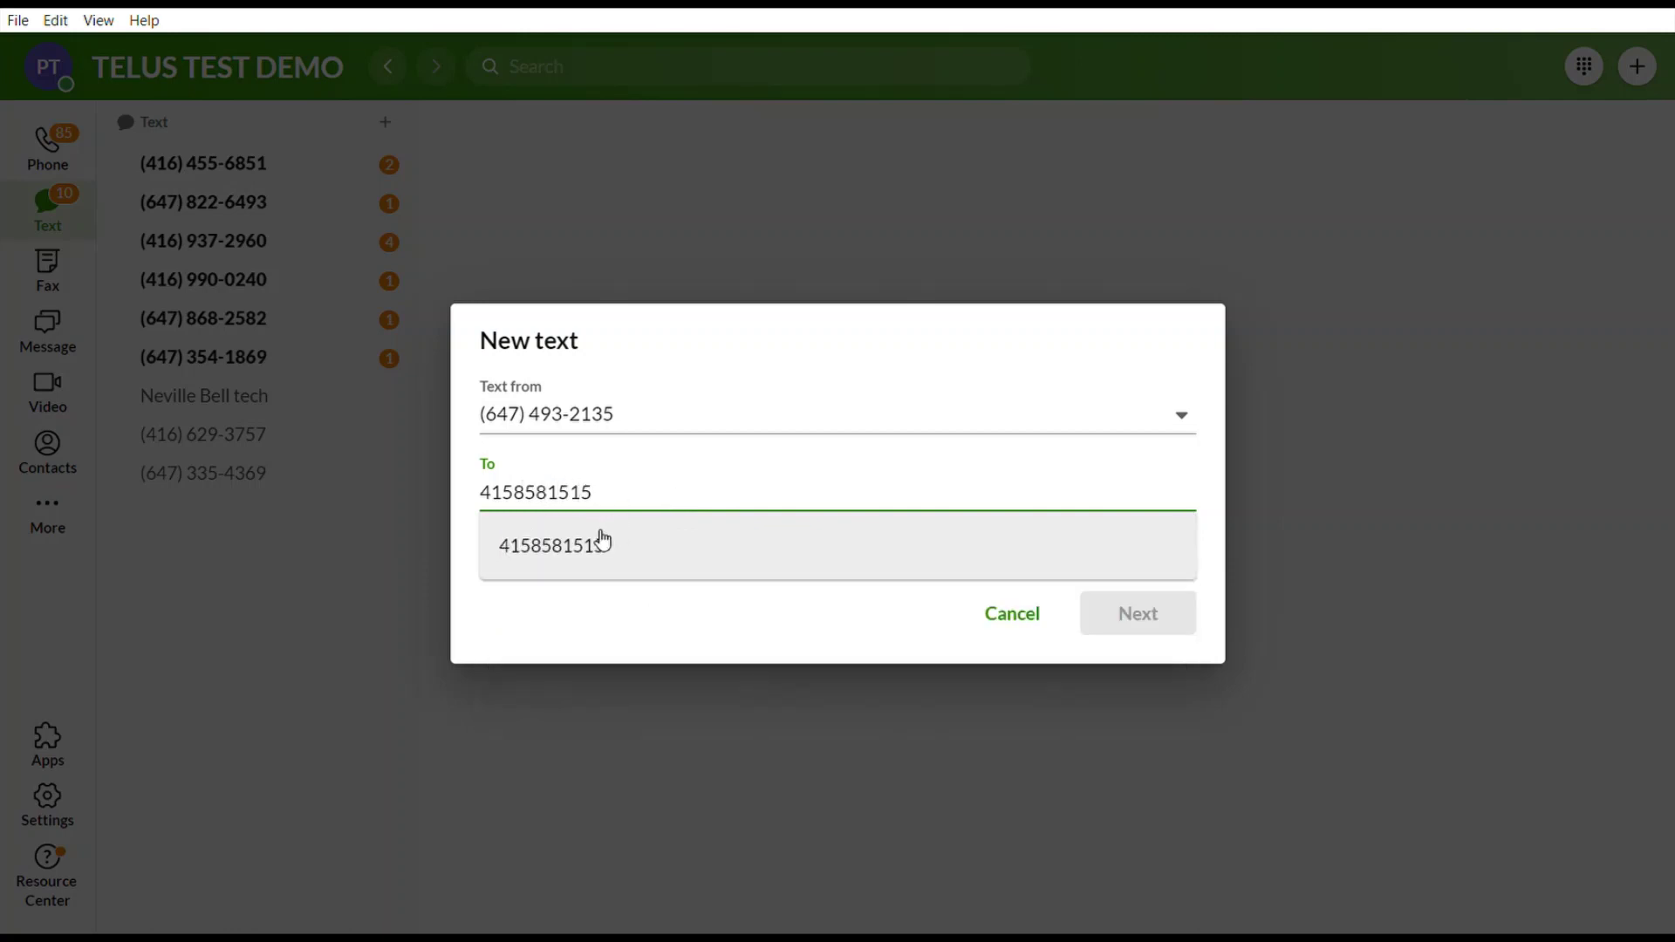
pyautogui.click(598, 542)
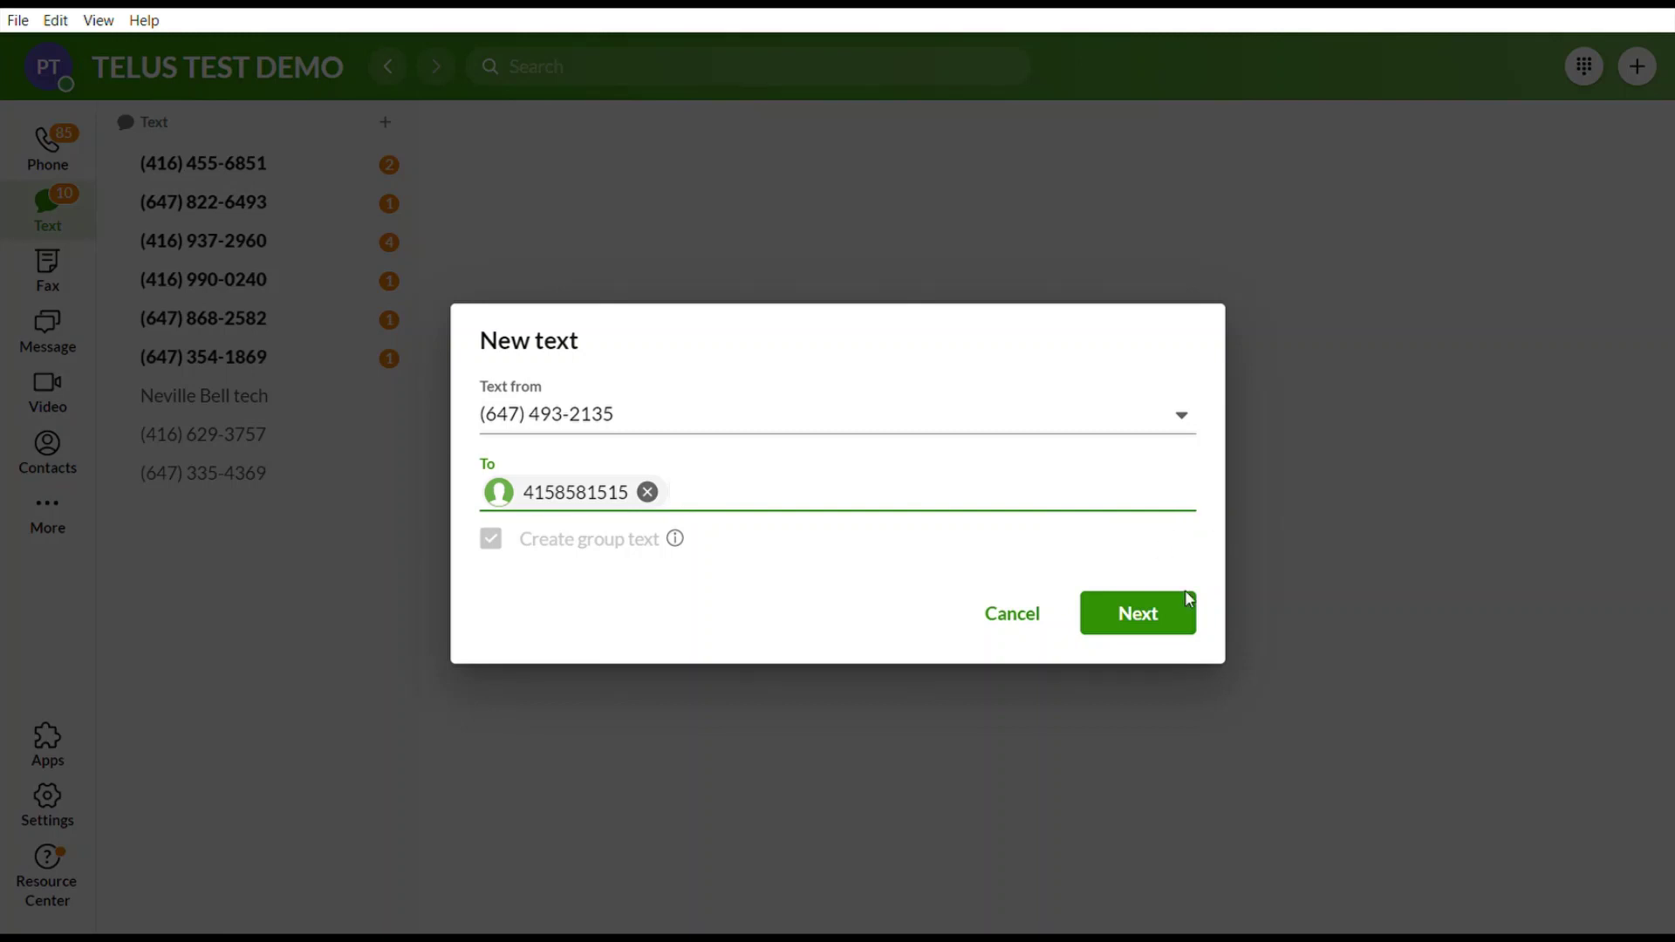
pyautogui.click(1153, 625)
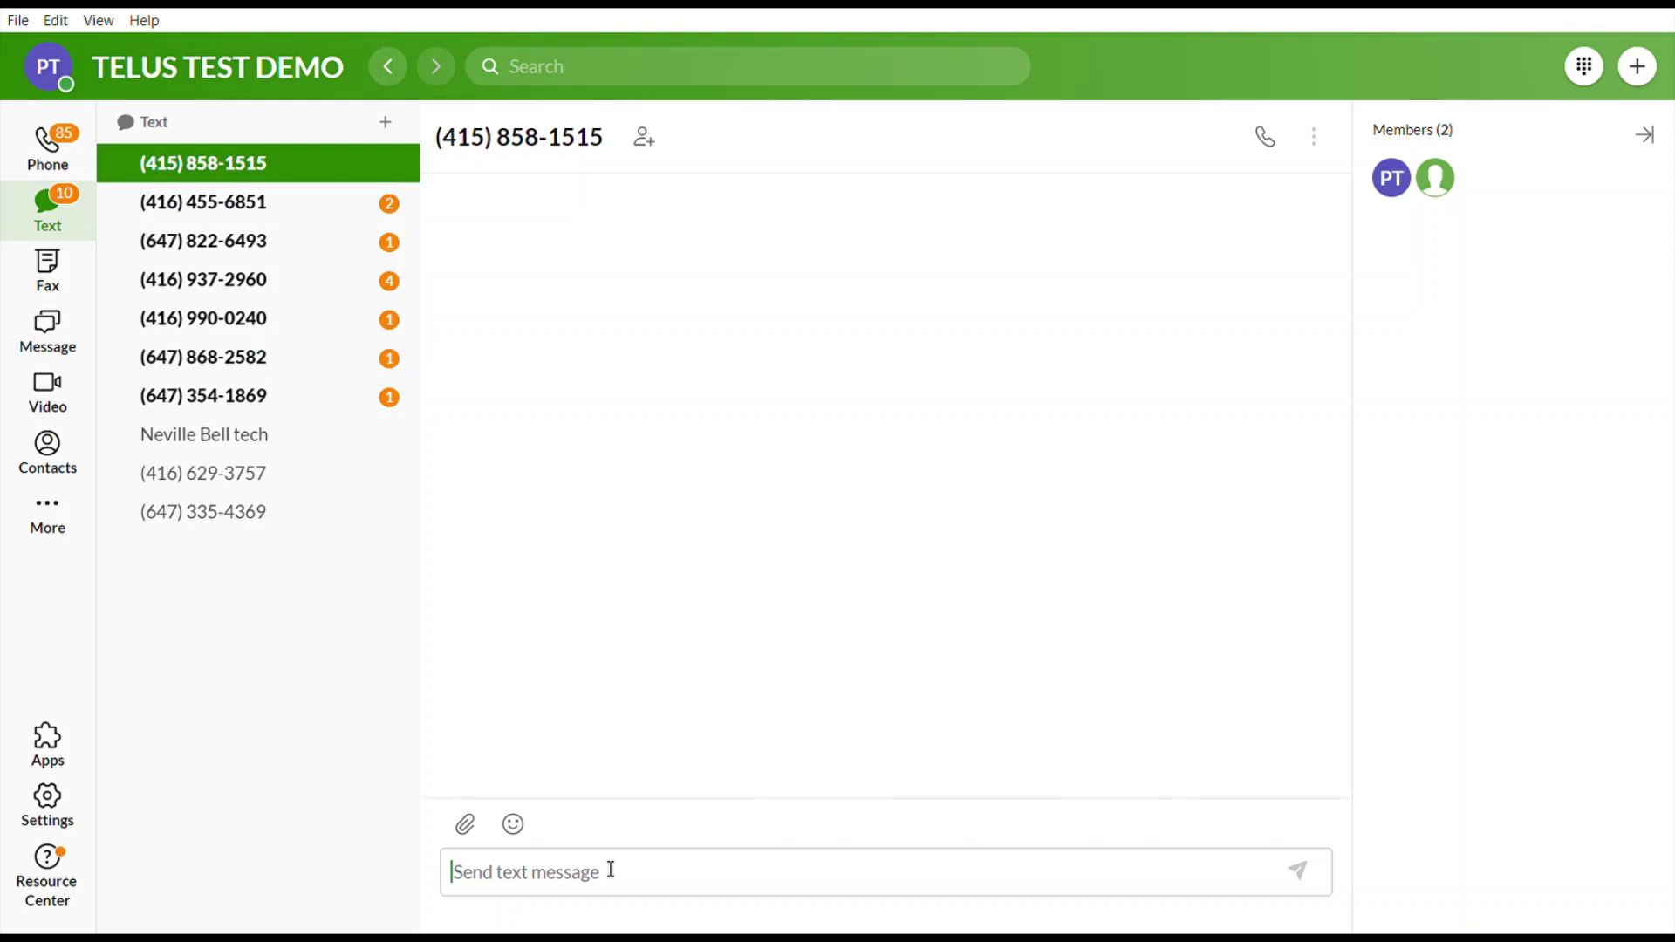
# Start a new fax in the Fax area, addressed to the recipient's fax number.
pyautogui.click(62, 275)
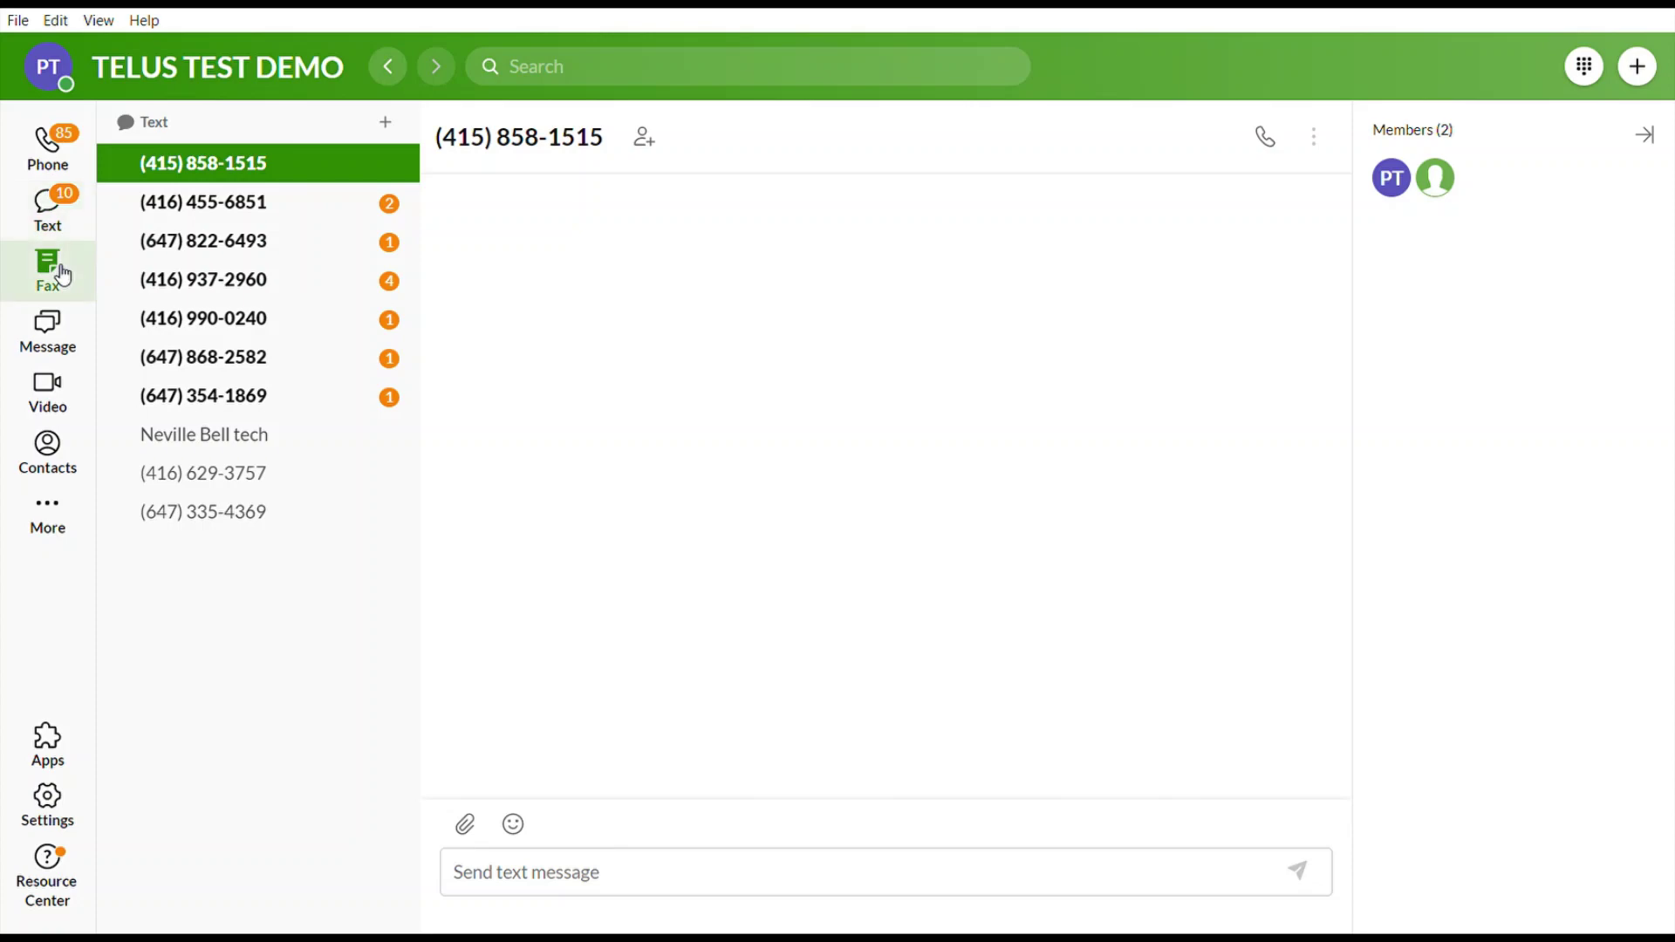
pyautogui.click(389, 128)
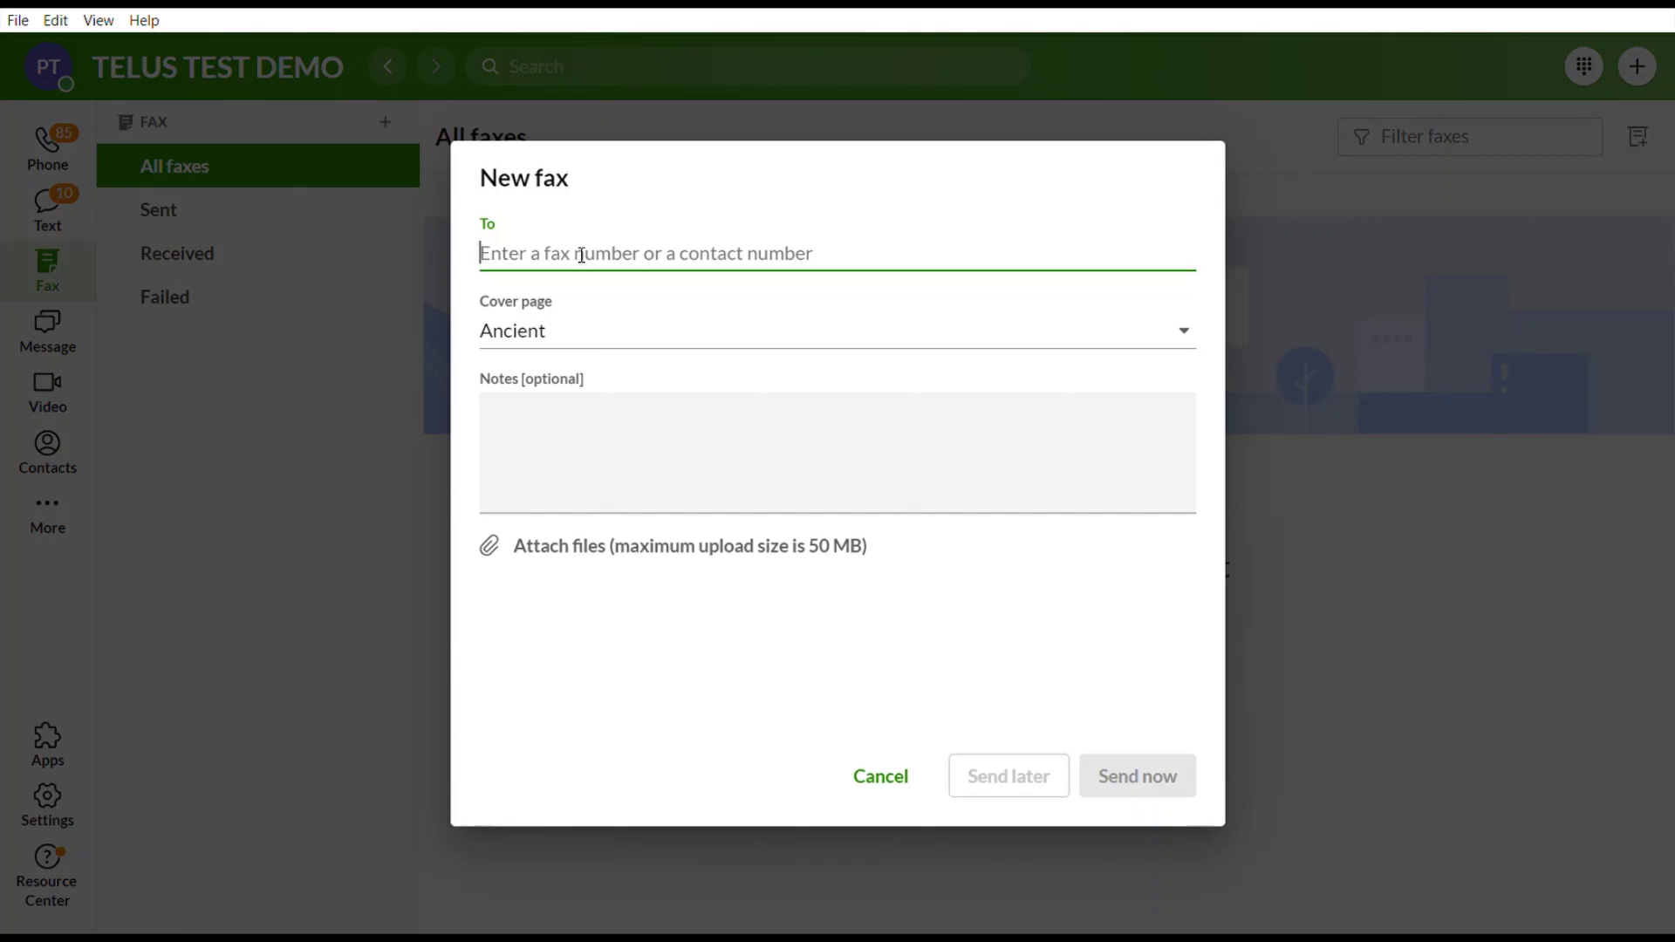
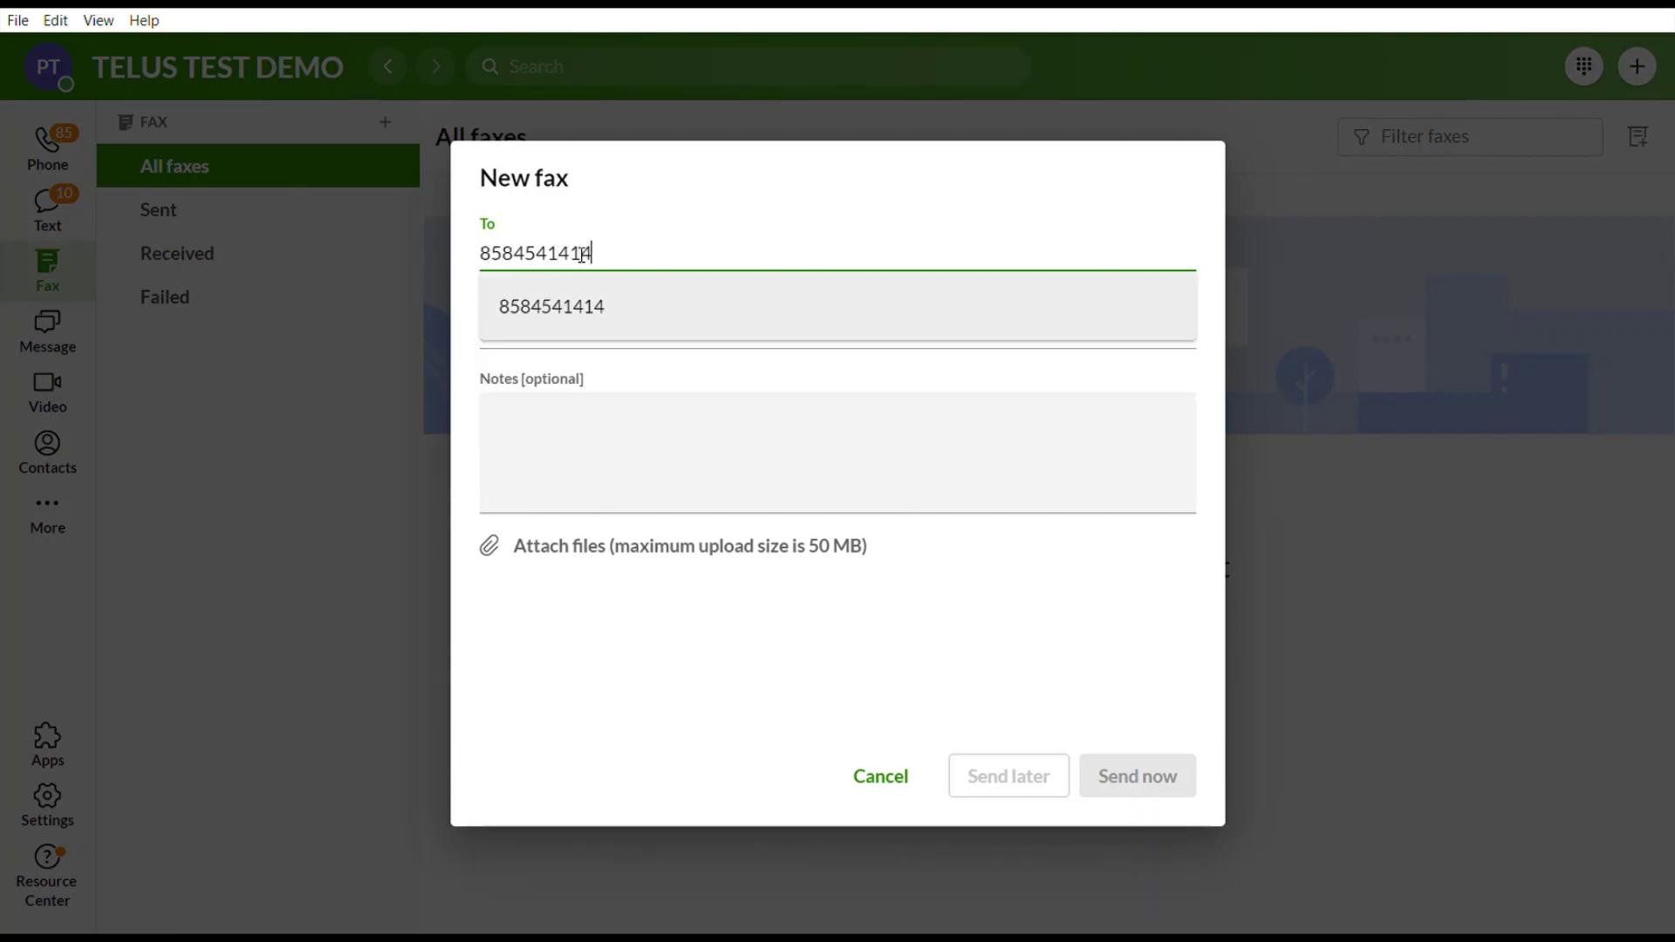
pyautogui.click(564, 308)
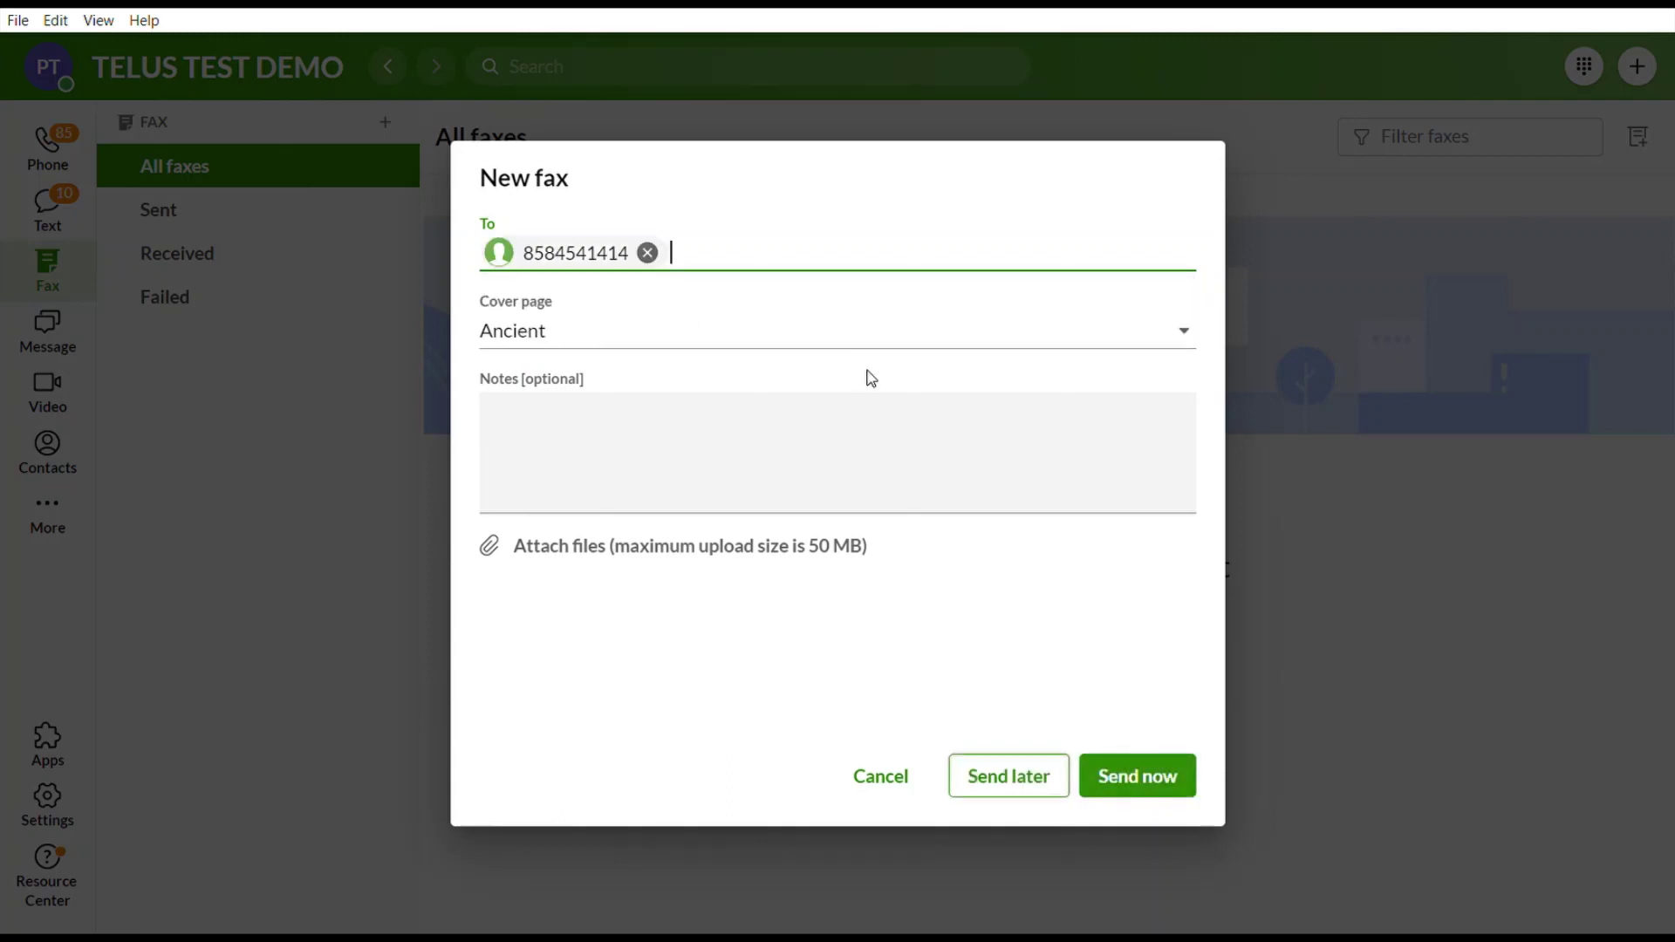
# Choose the Express cover page, click into Notes, then discard the fax draft.
pyautogui.click(1187, 333)
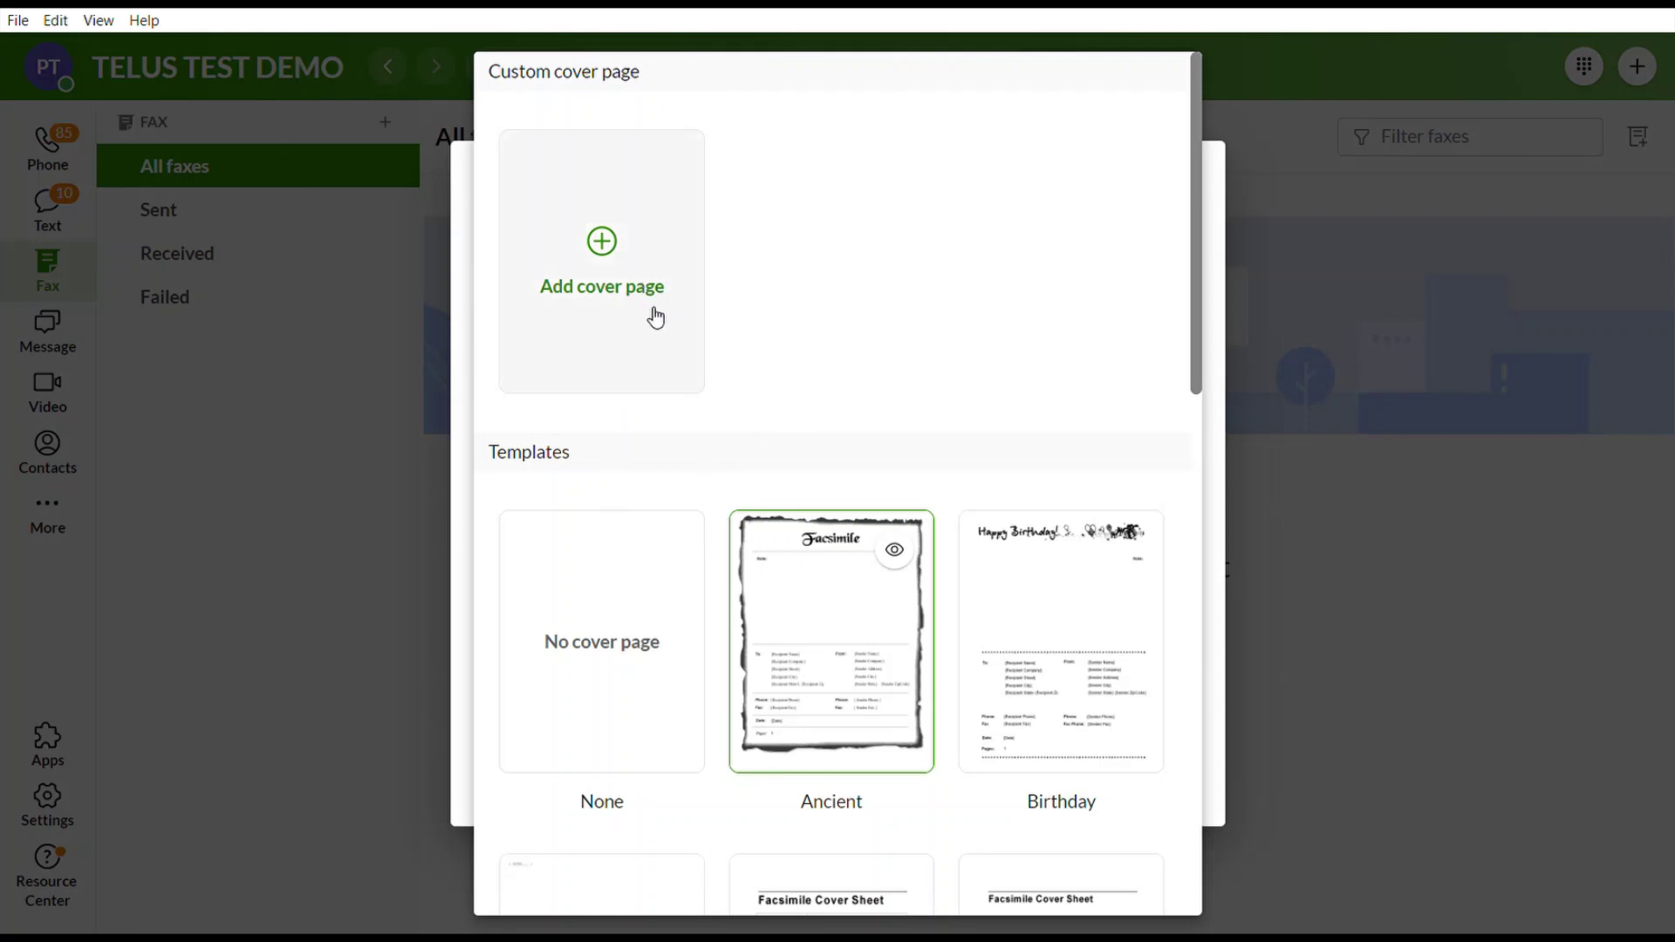
pyautogui.scroll(-3, 643, 547)
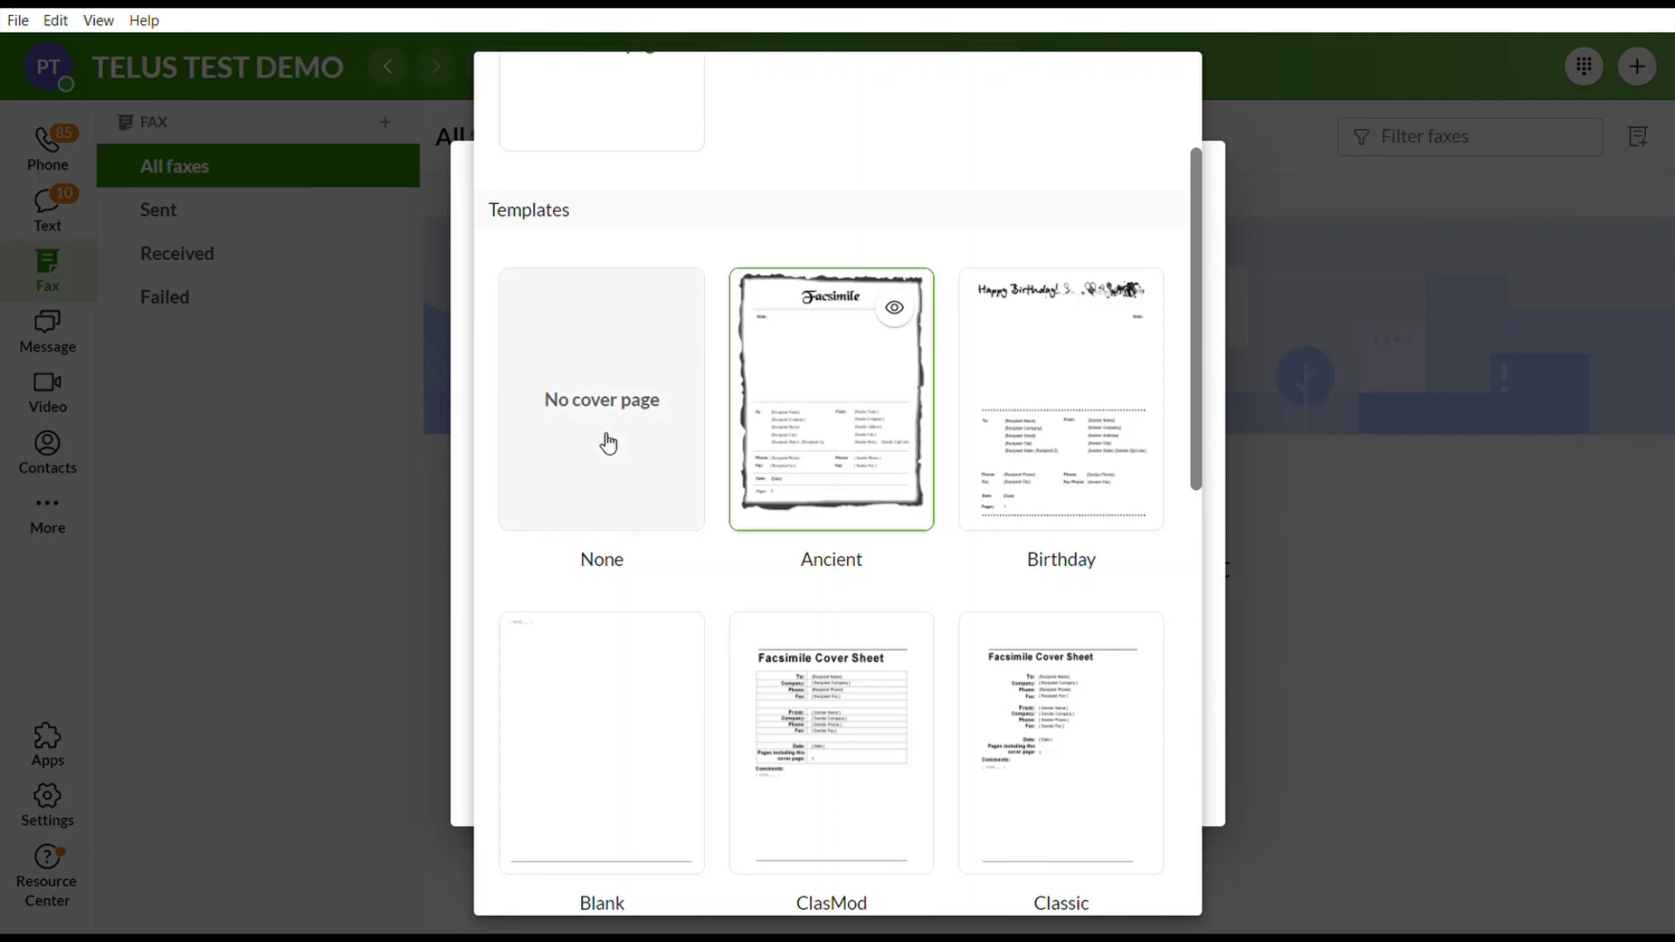
pyautogui.scroll(-13, 736, 677)
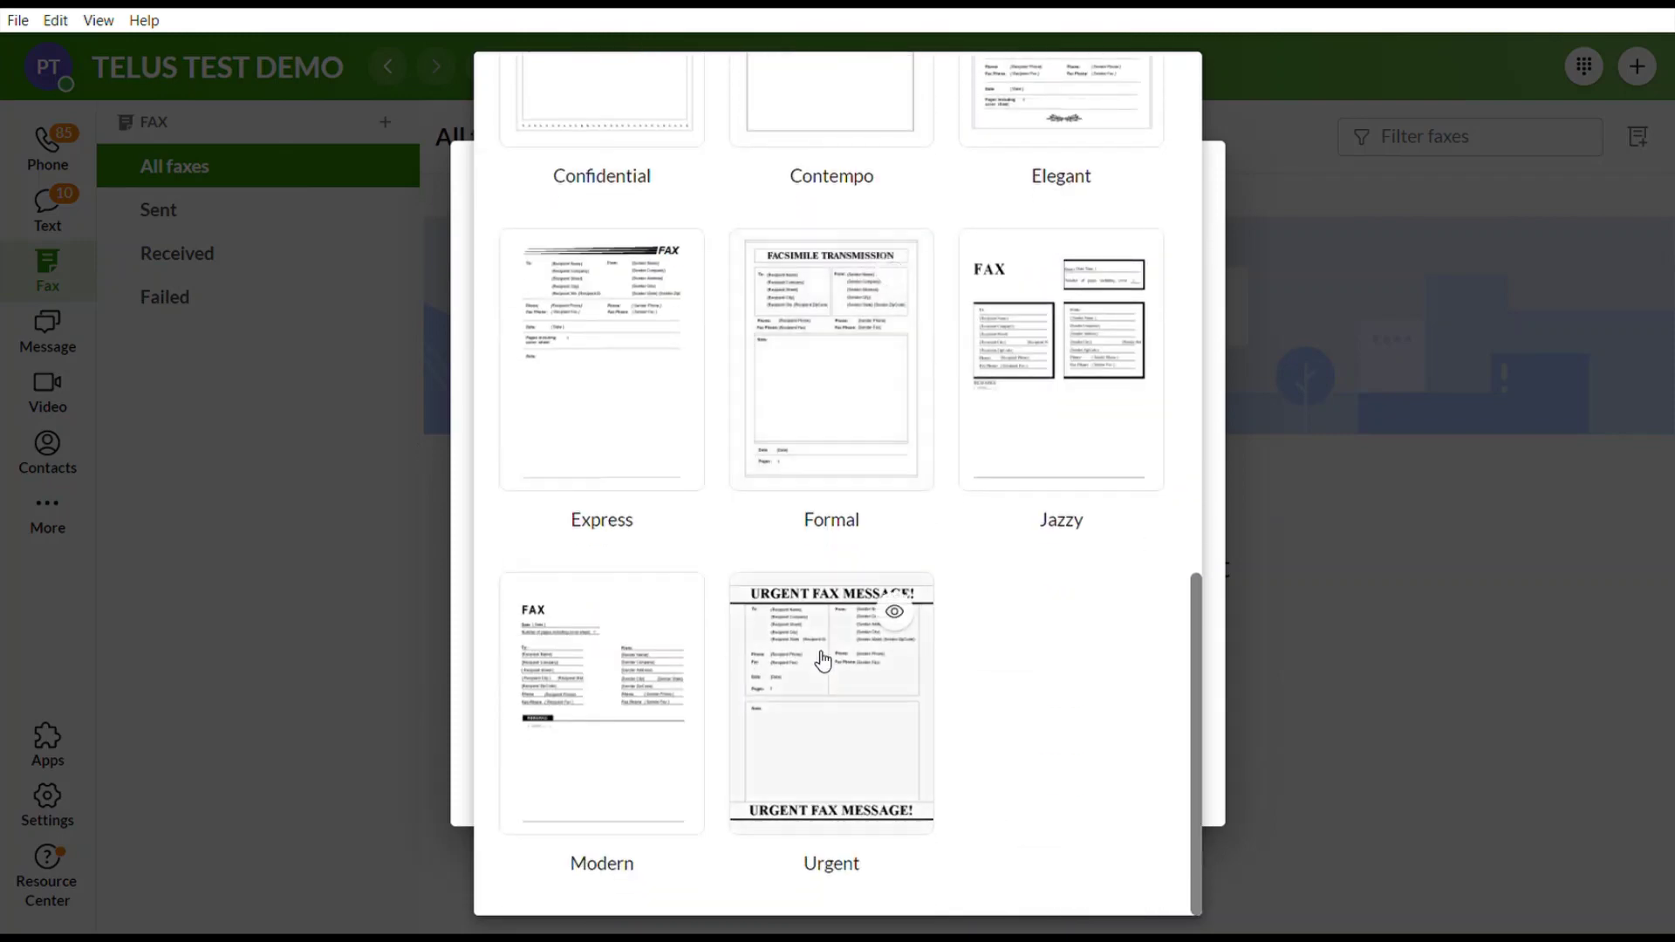
pyautogui.click(613, 389)
pyautogui.click(601, 467)
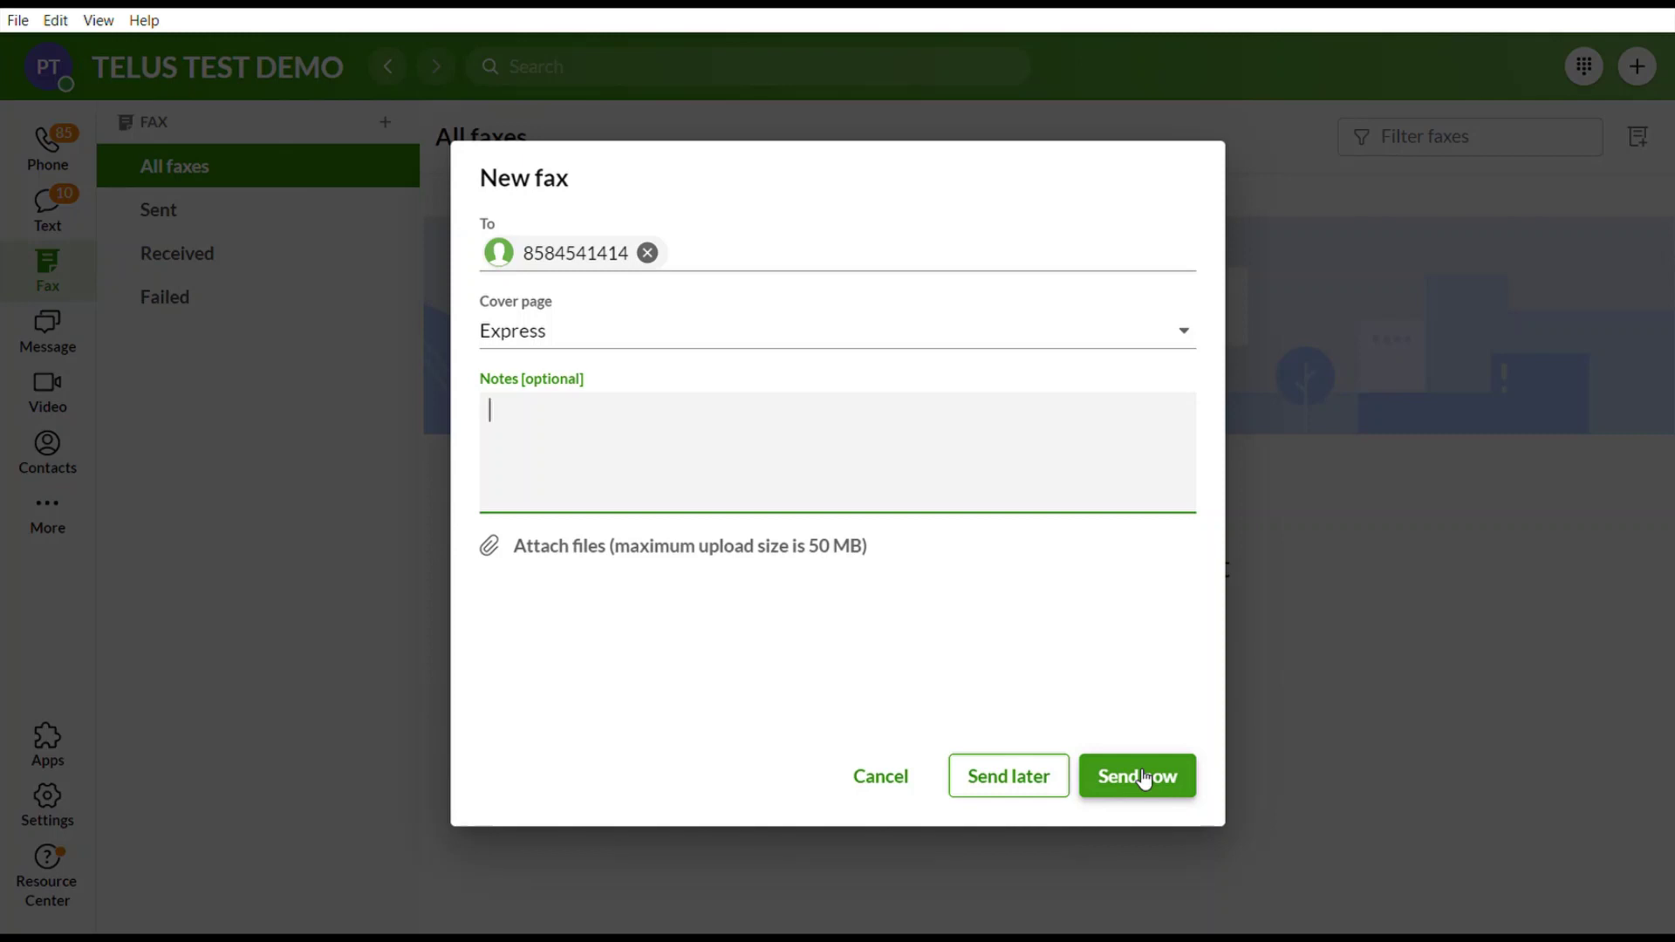
pyautogui.click(901, 785)
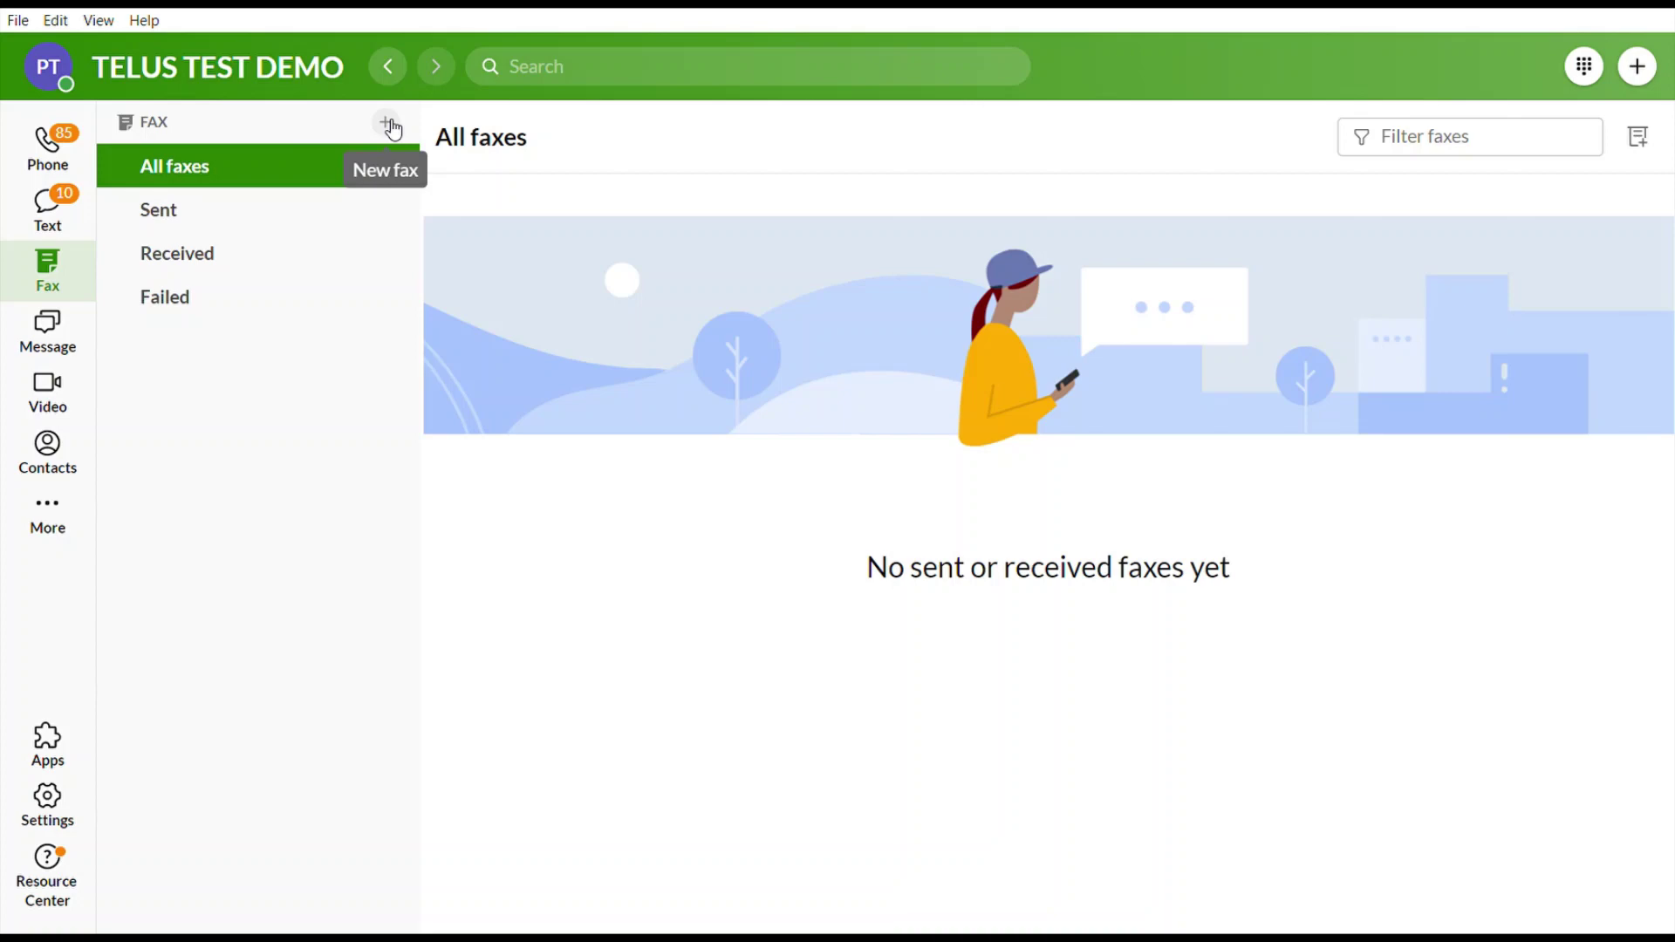
# View received faxes, open and close the contact search, then go to Video Meetings.
pyautogui.click(232, 259)
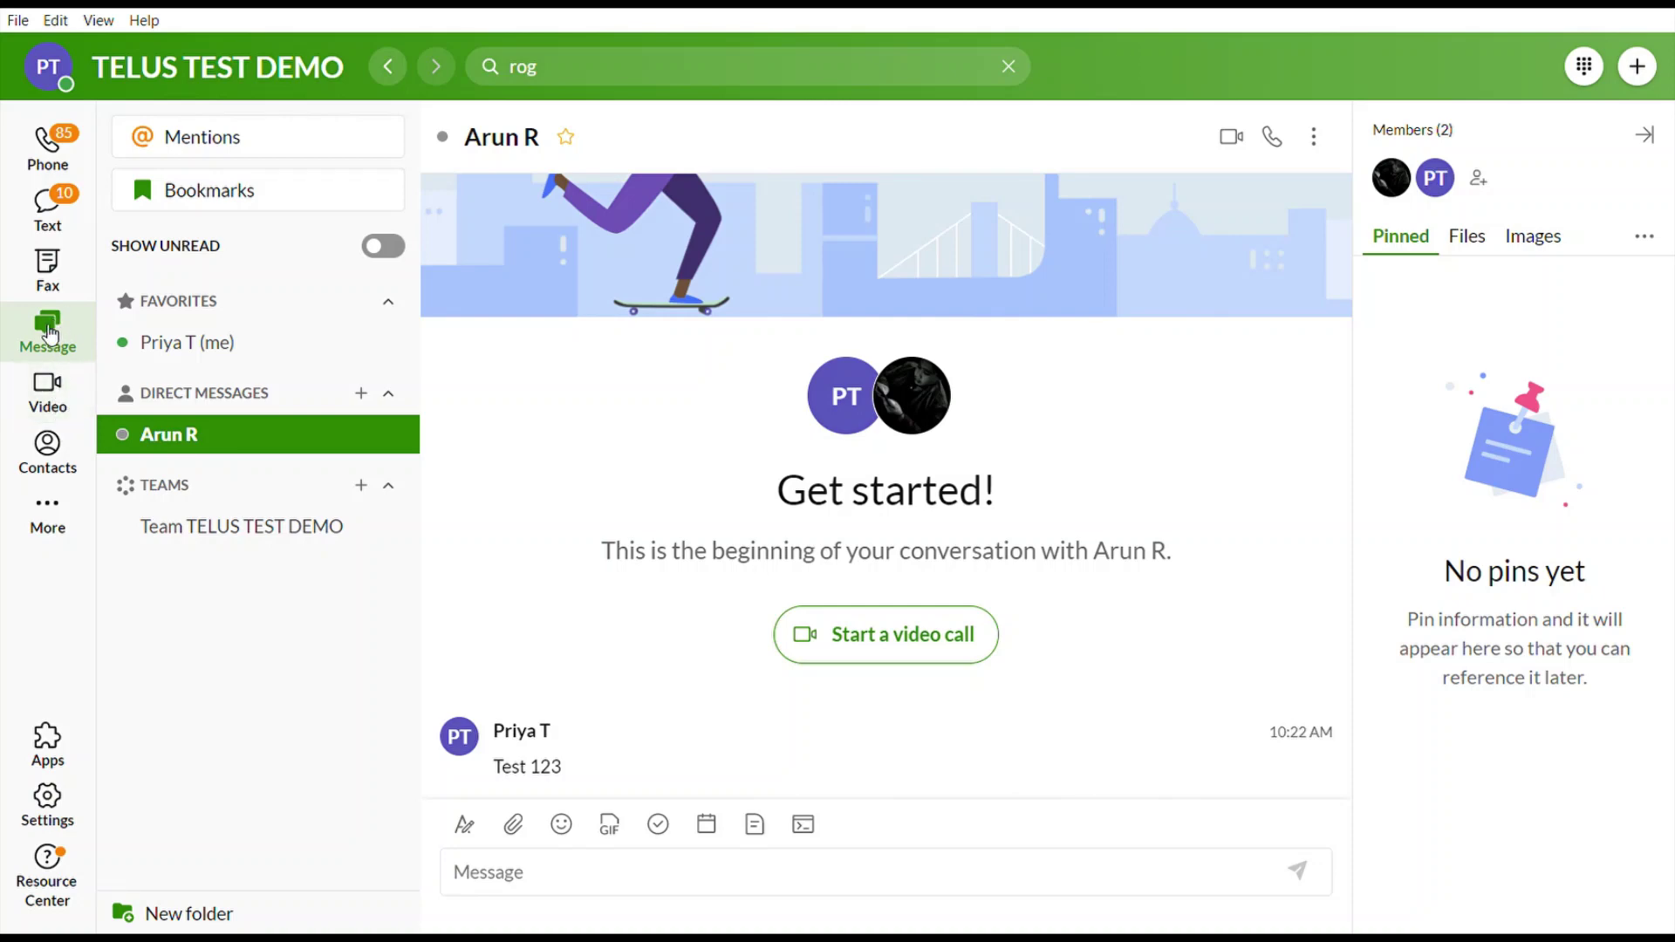
pyautogui.click(561, 66)
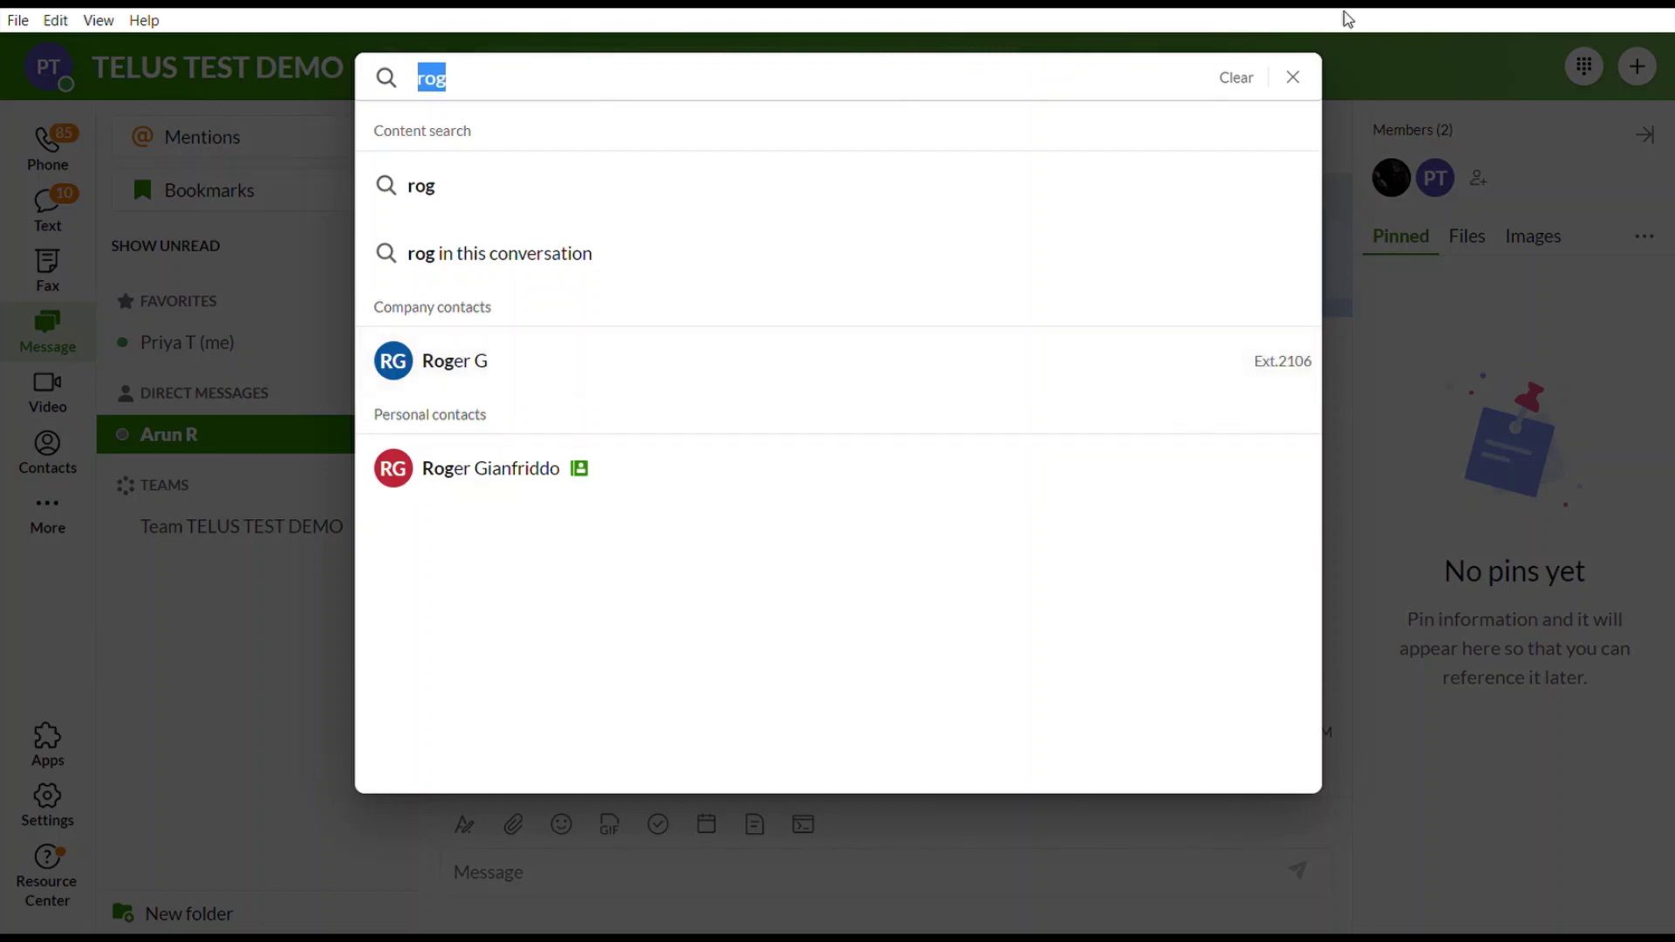
pyautogui.click(1295, 77)
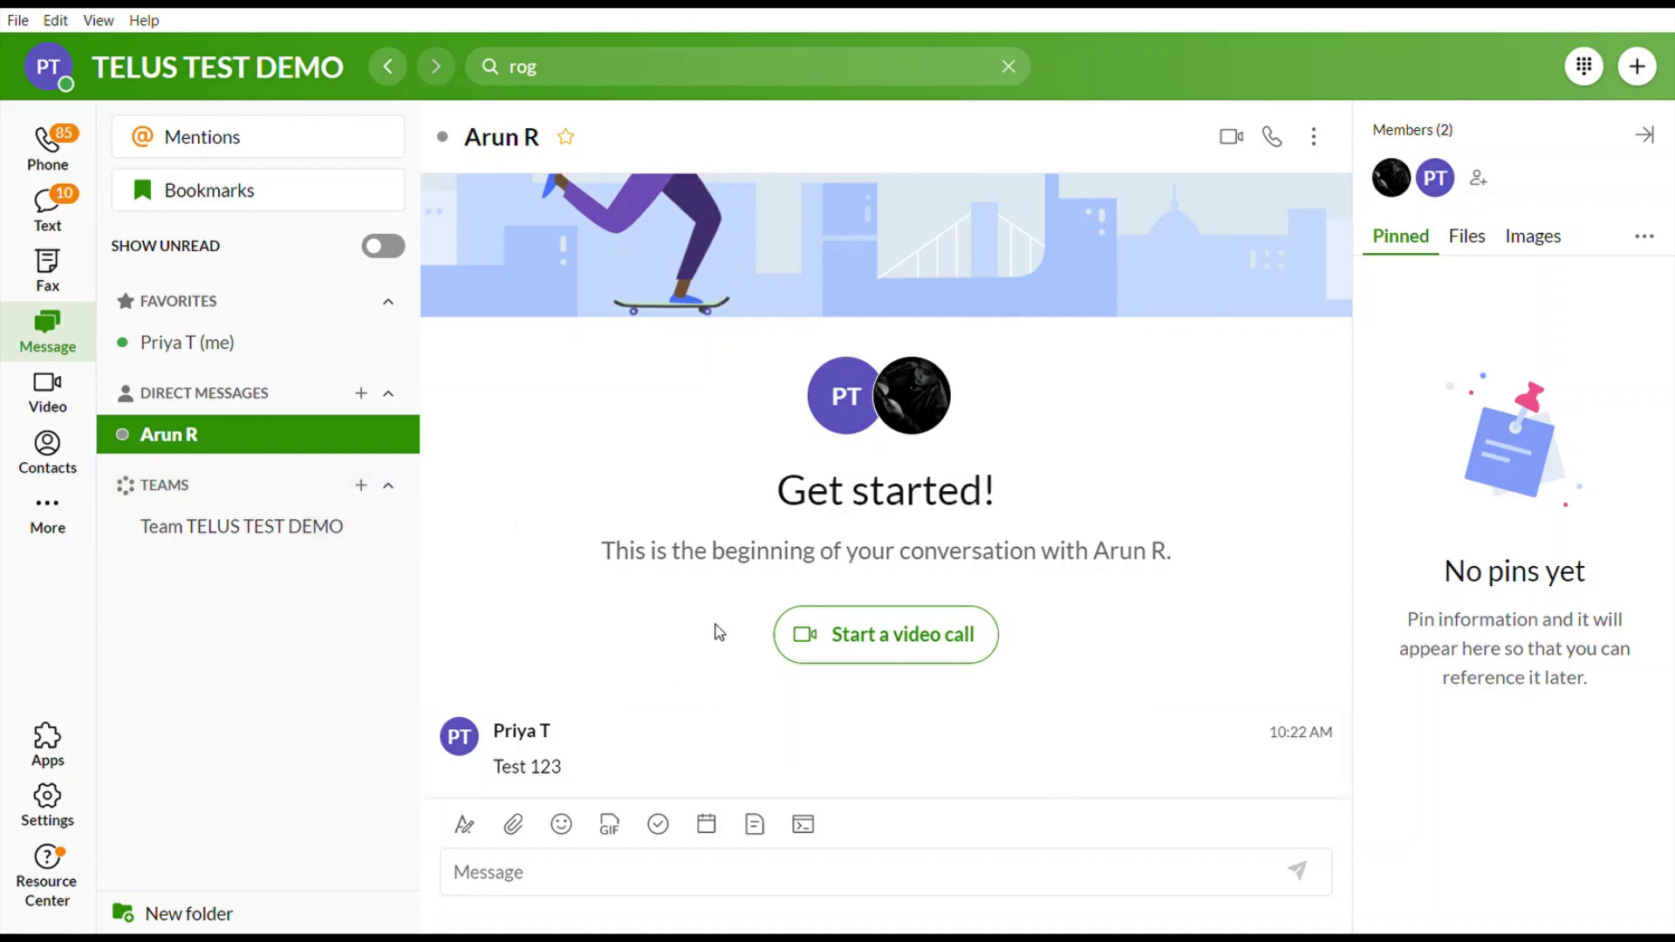
pyautogui.click(62, 397)
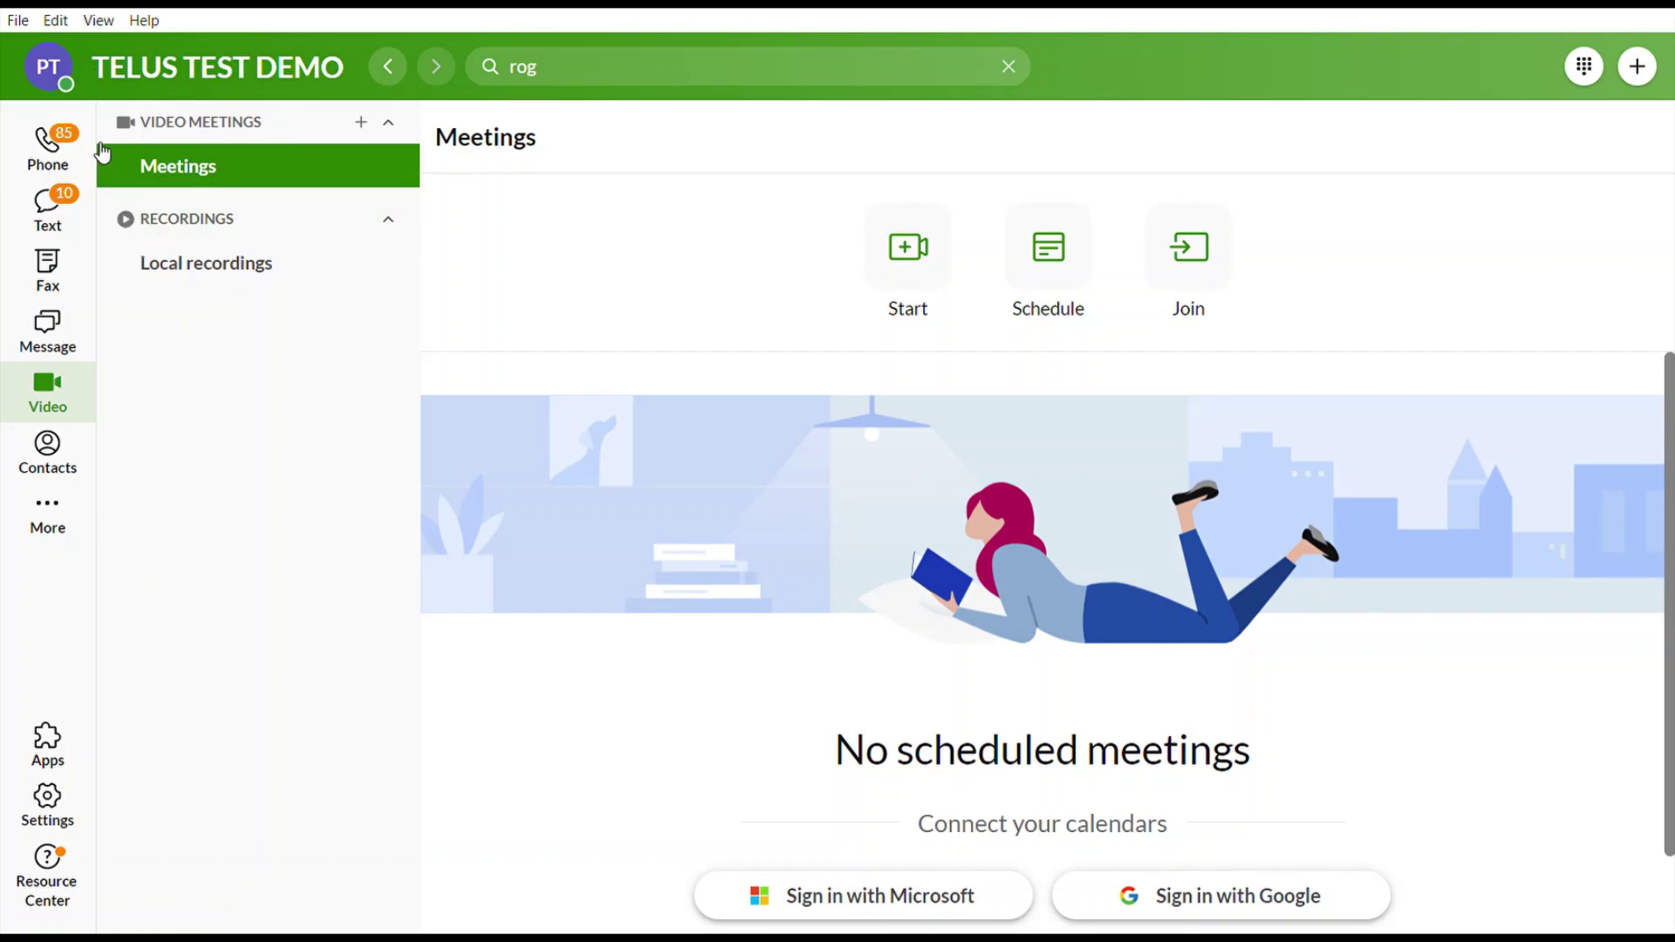
# Under More > Customize, drag Message, Contacts and Fax below More in the tab order.
pyautogui.moveTo(53, 183)
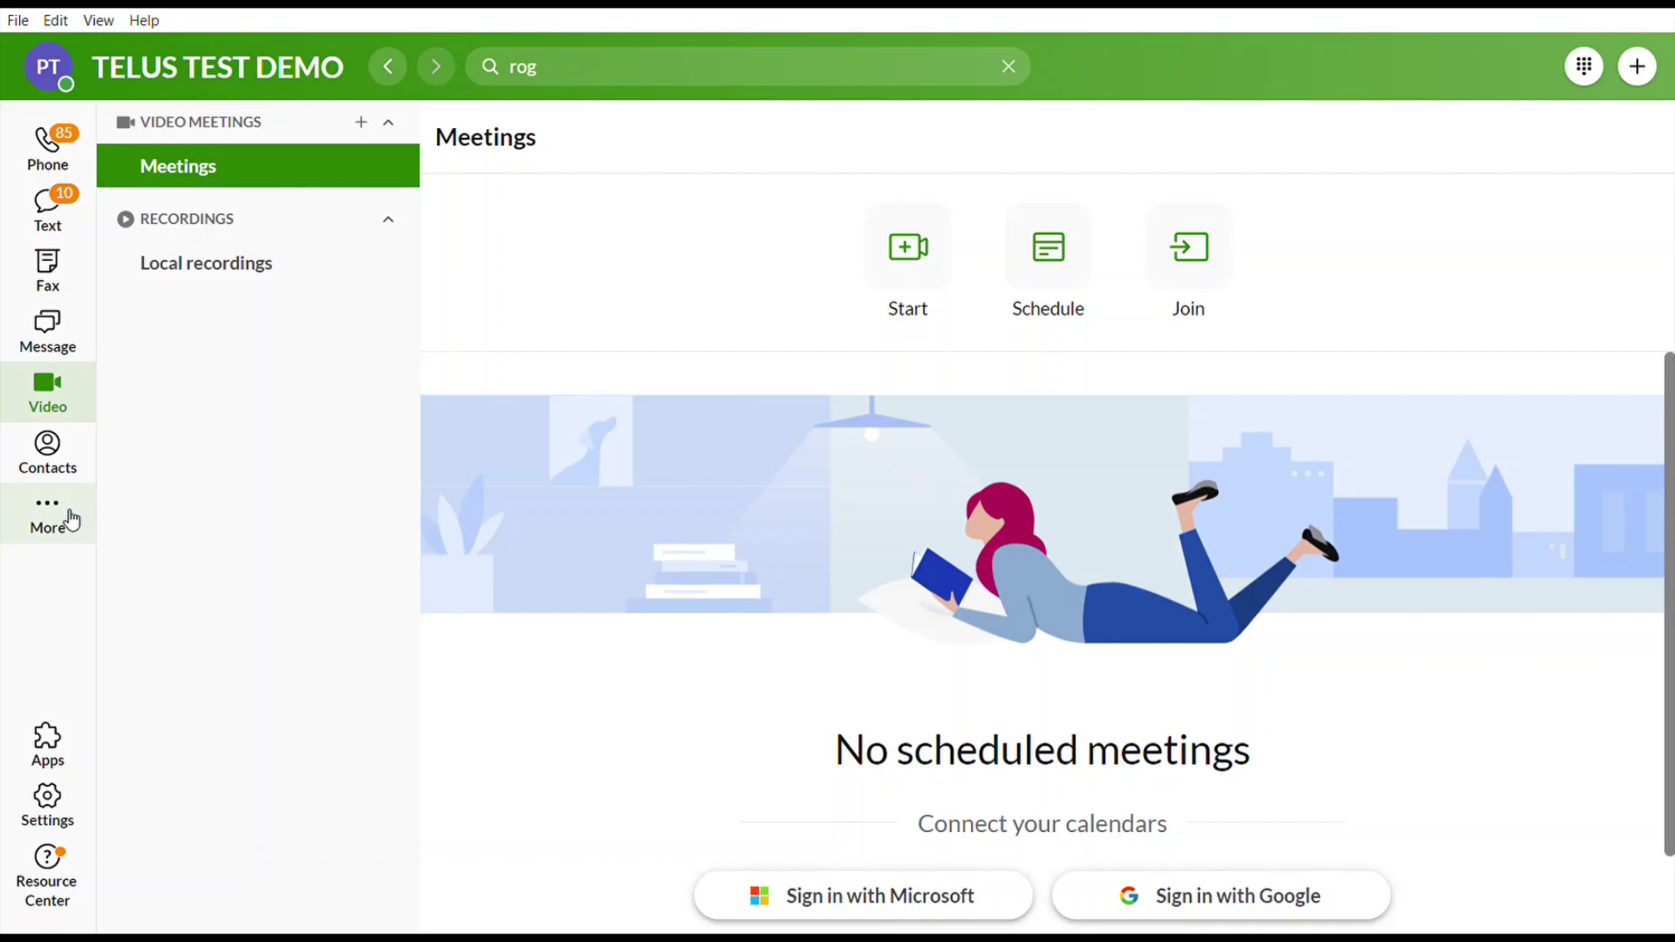
pyautogui.moveTo(66, 516)
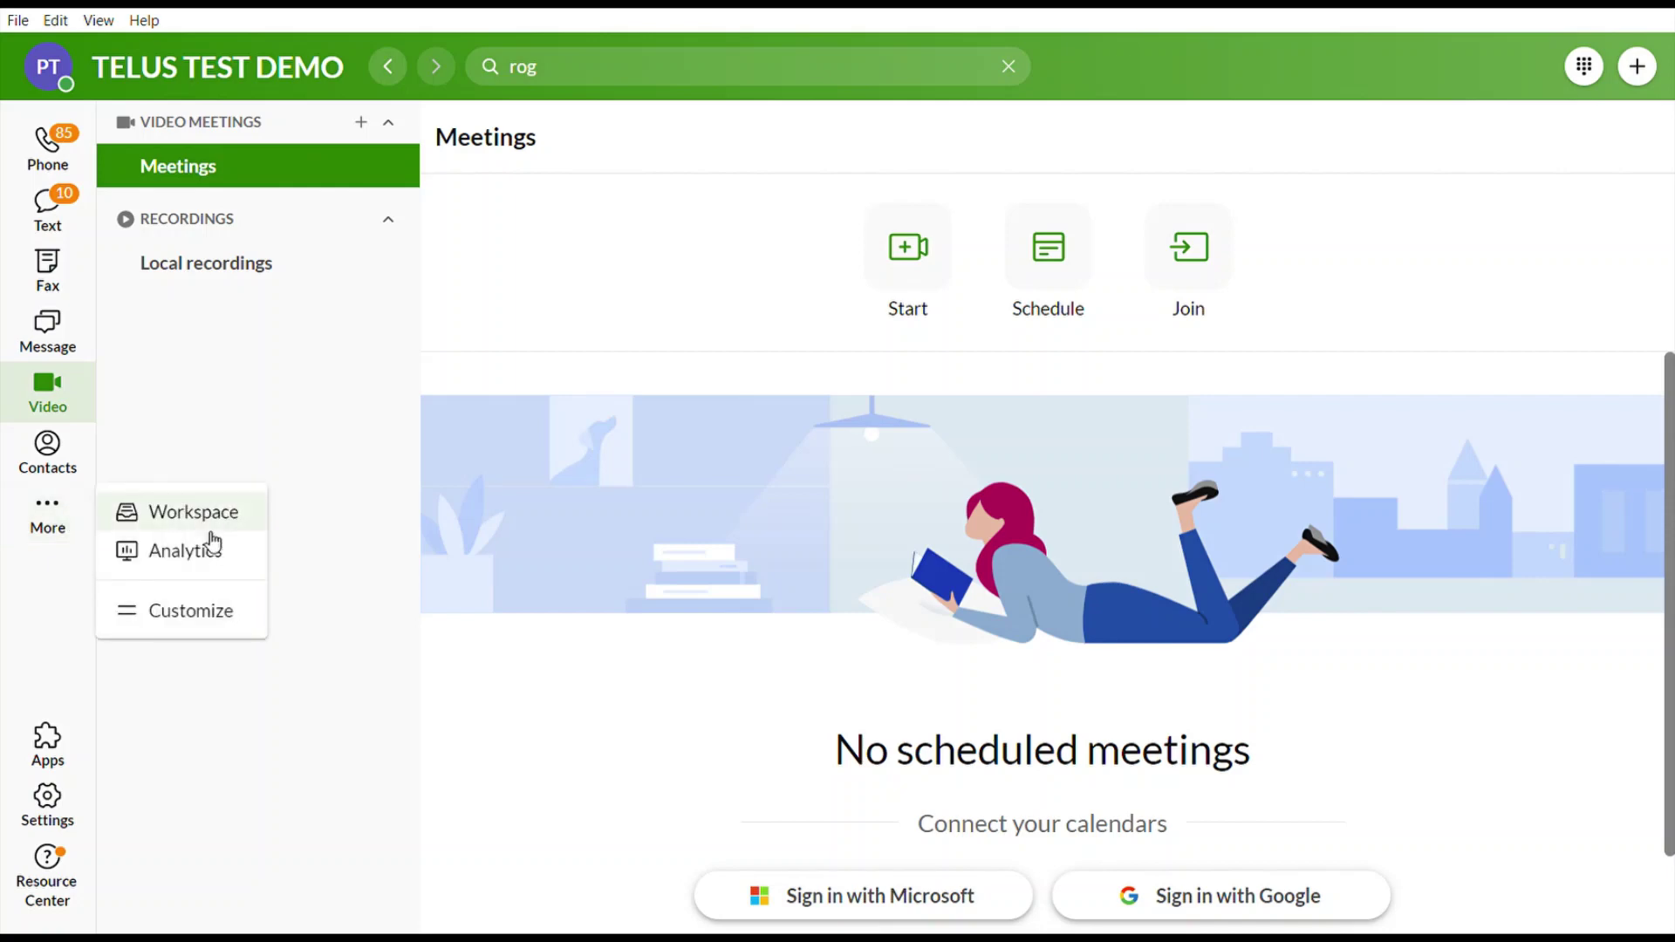
pyautogui.click(185, 614)
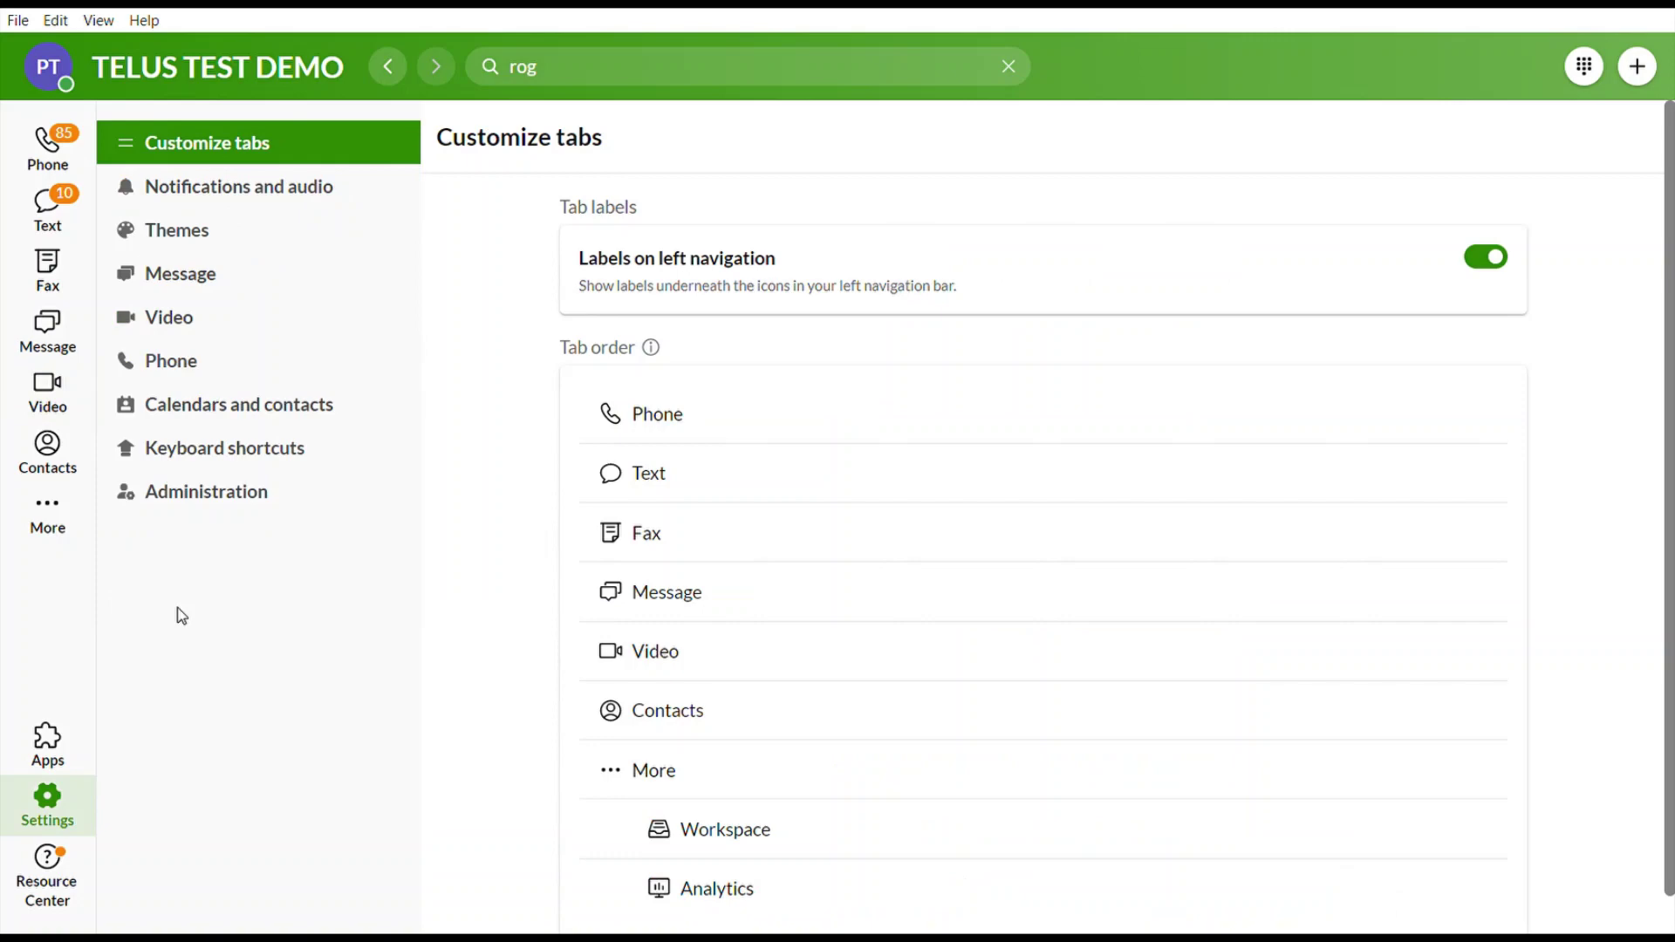
pyautogui.scroll(-1, 798, 410)
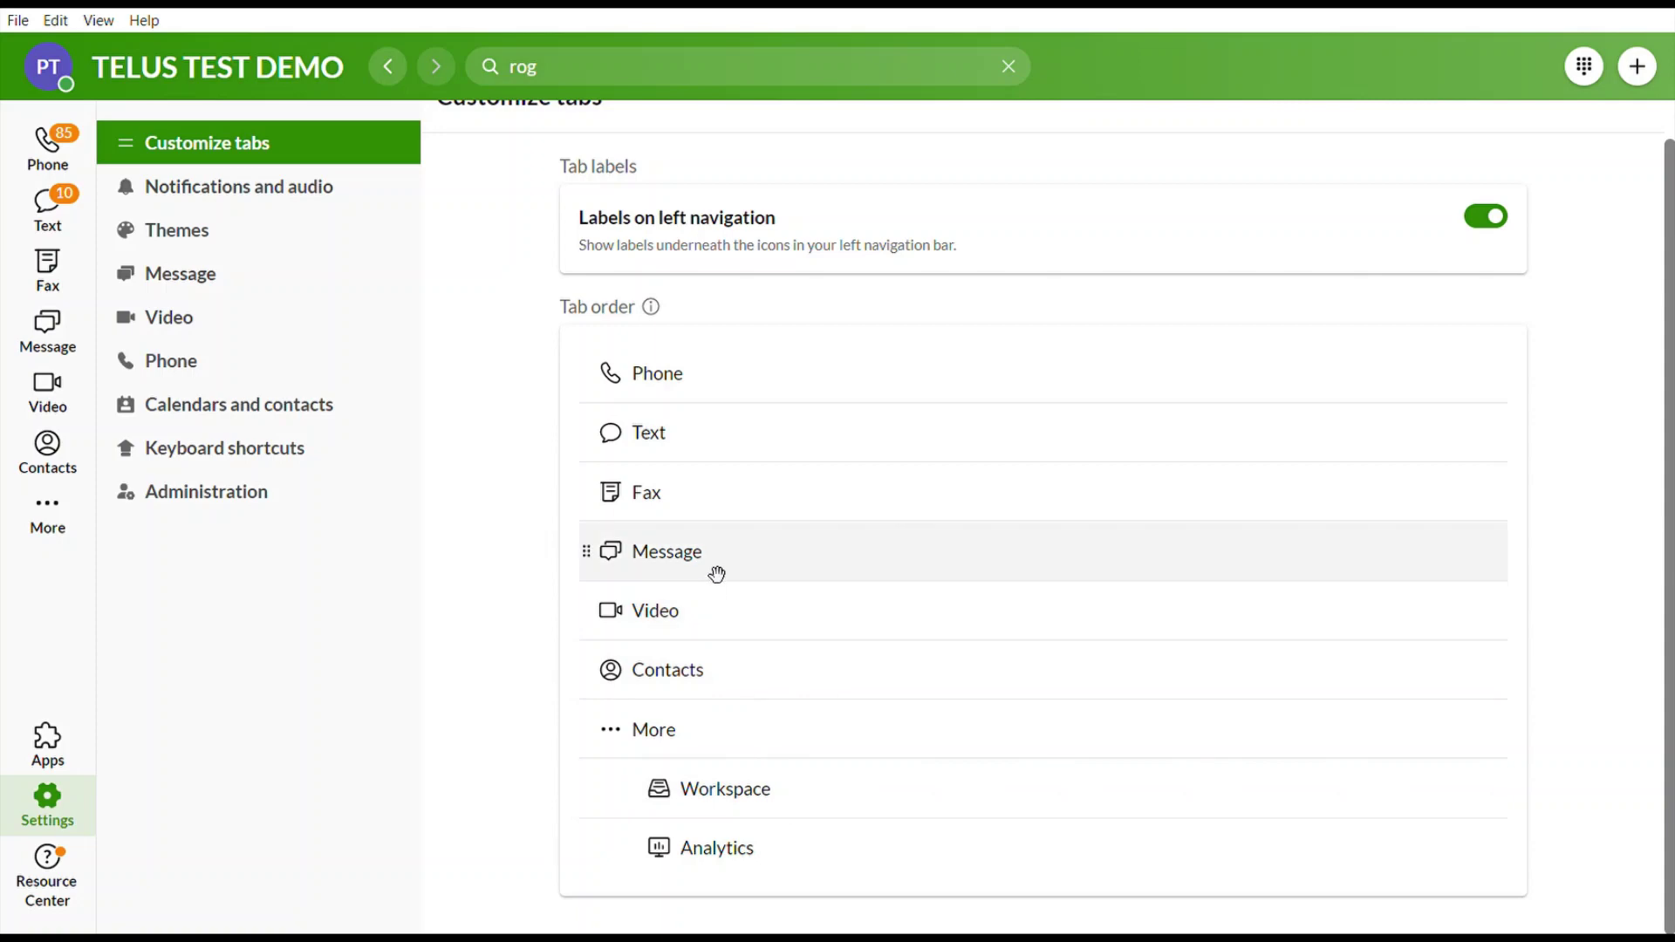
pyautogui.moveTo(717, 574); pyautogui.dragTo(829, 760)
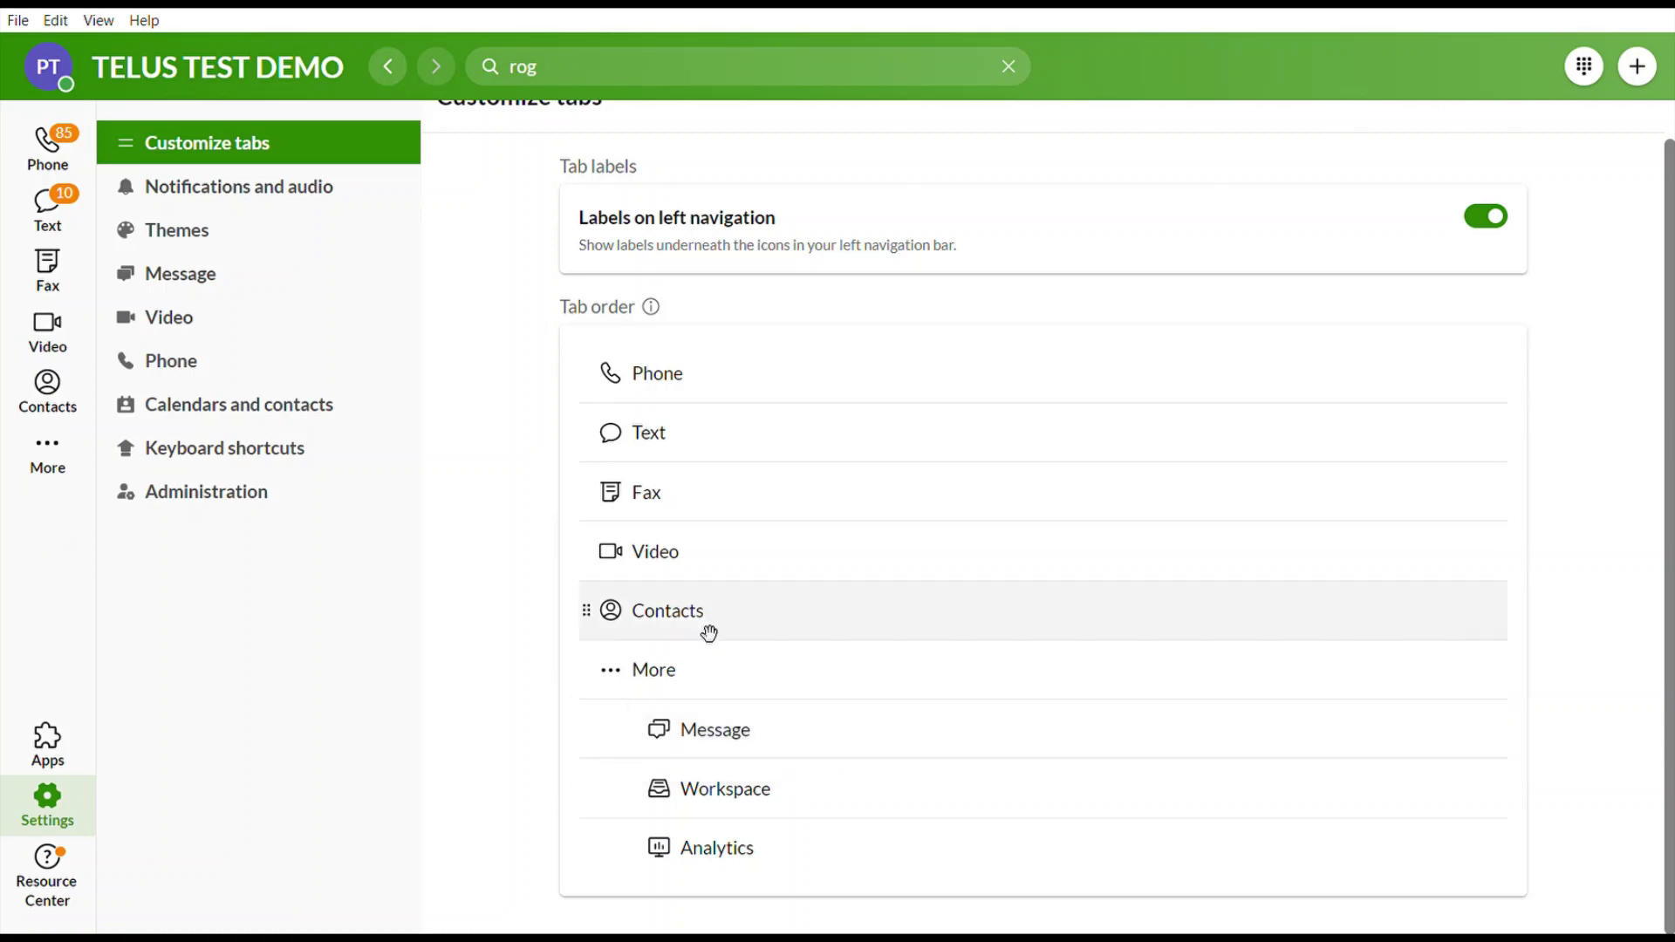
pyautogui.moveTo(696, 617); pyautogui.dragTo(732, 707)
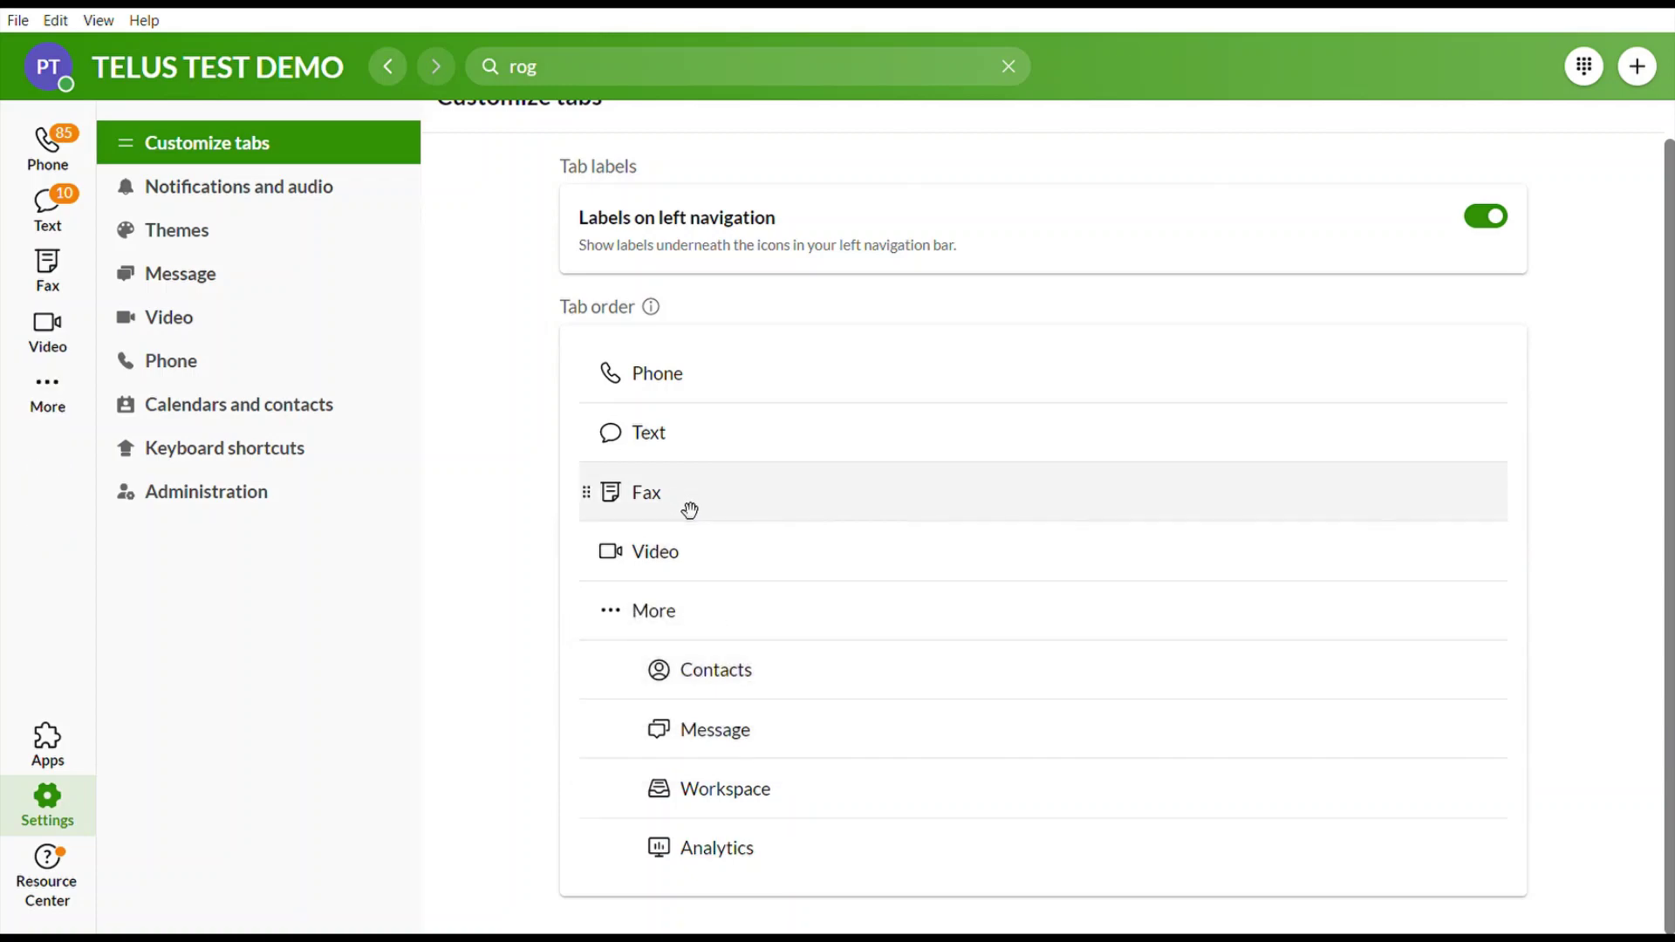
pyautogui.moveTo(689, 511); pyautogui.dragTo(784, 658)
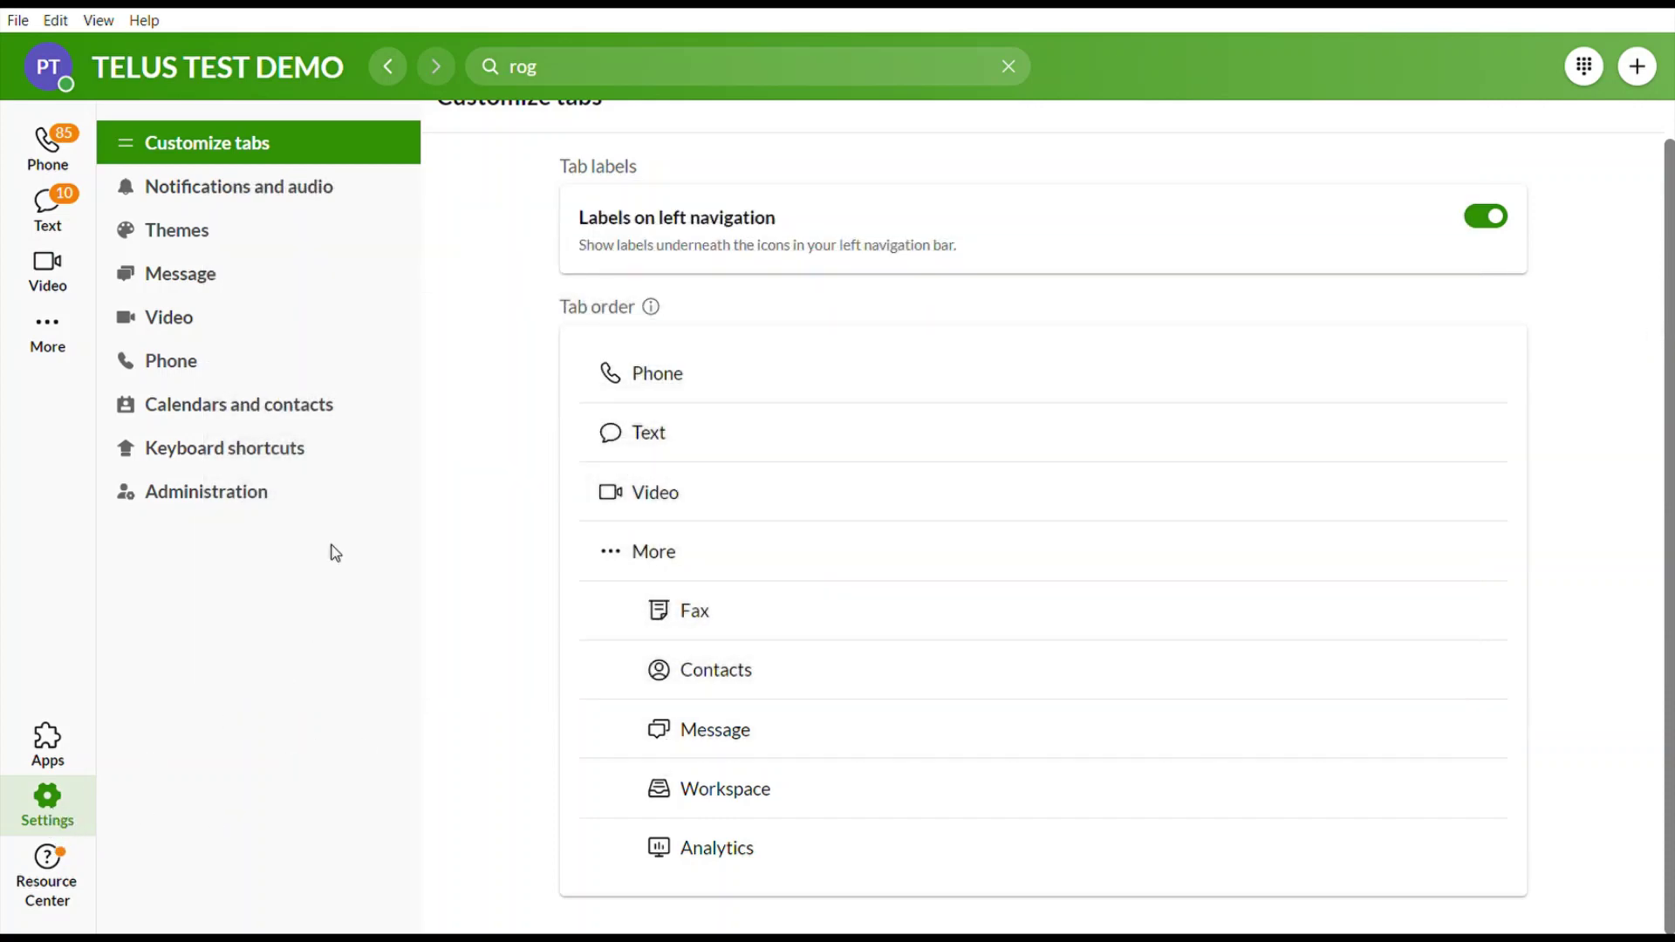
pyautogui.click(229, 197)
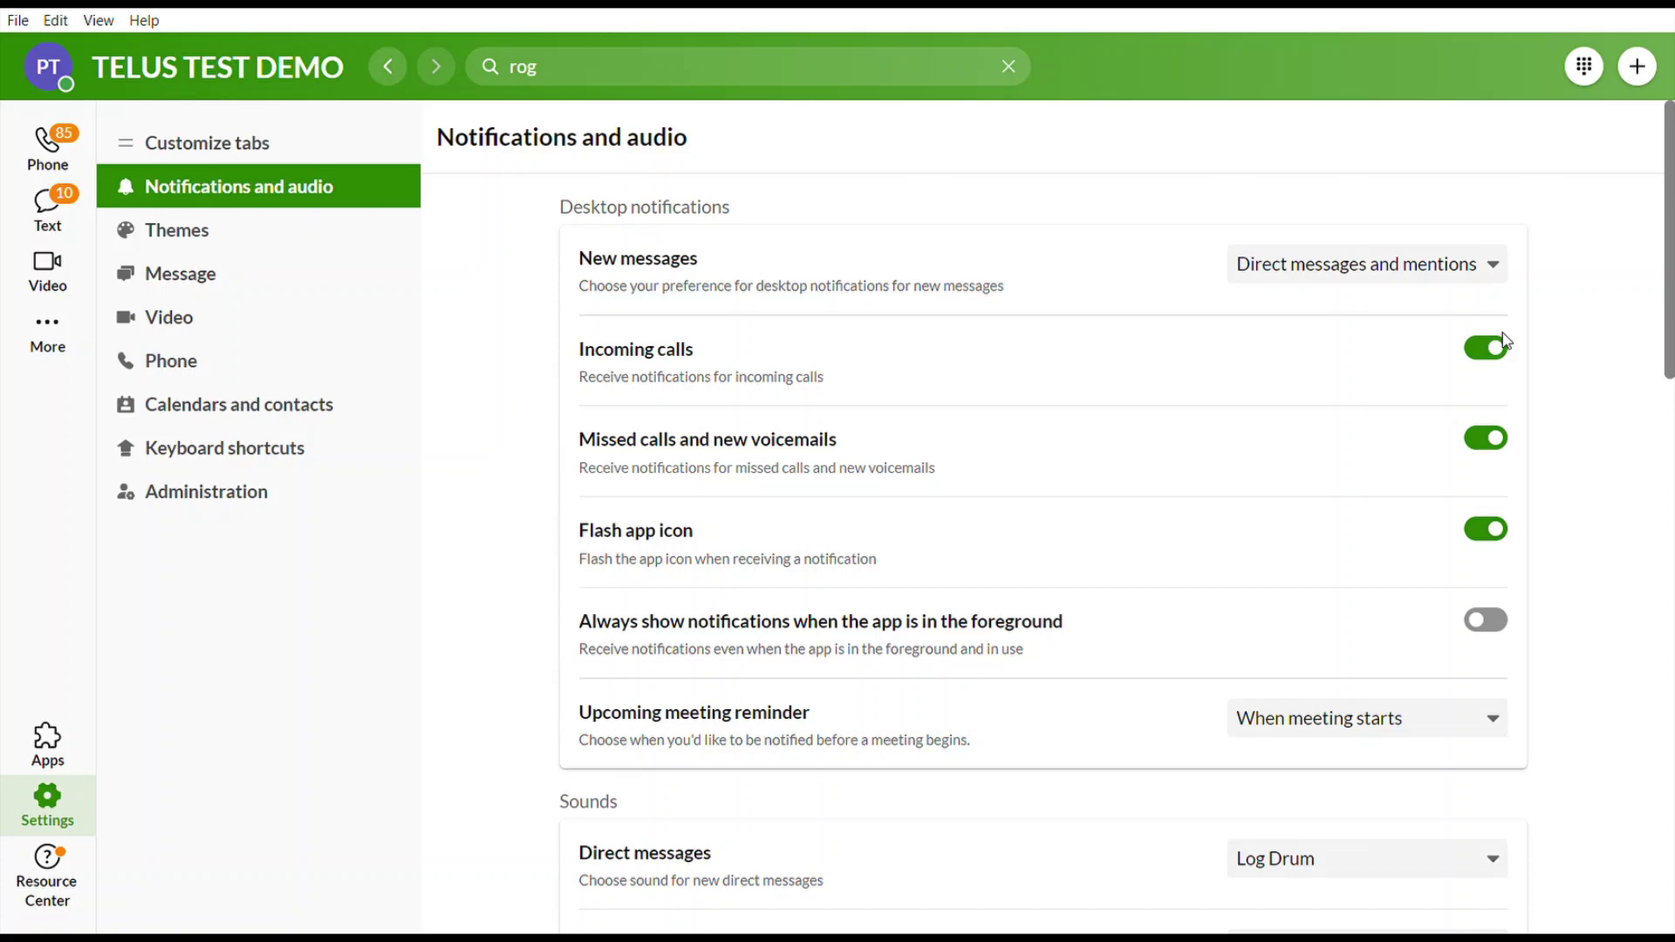
# Switch off incoming call, missed call and voicemail notifications, and app icon flashing.
pyautogui.click(1454, 362)
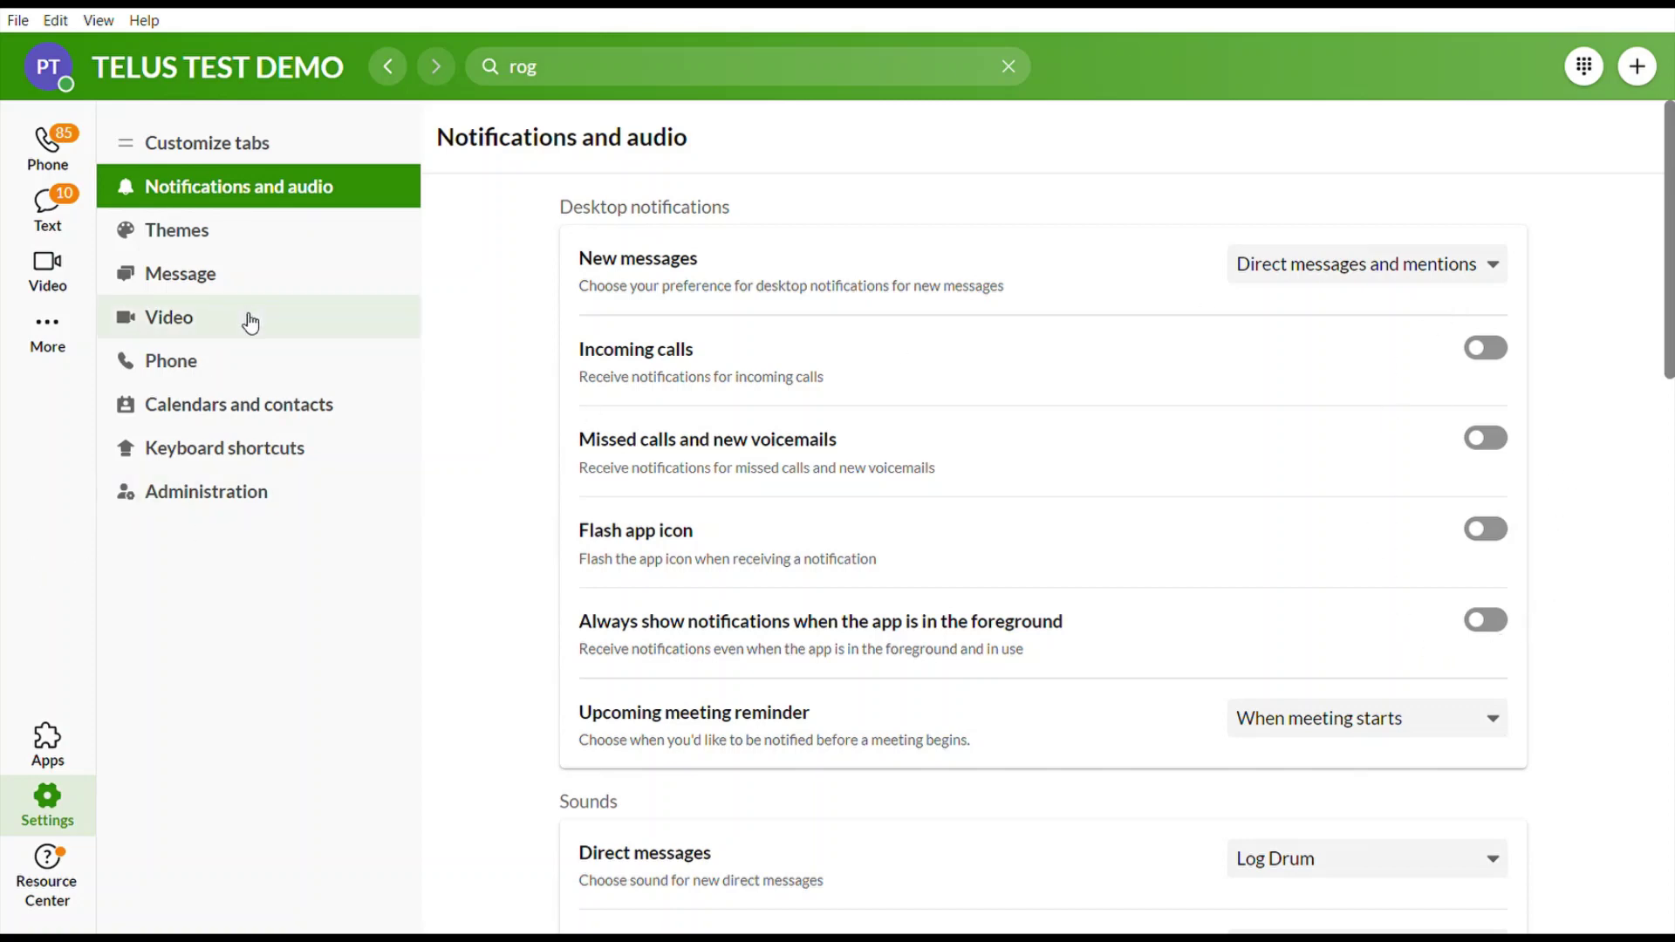
pyautogui.click(227, 365)
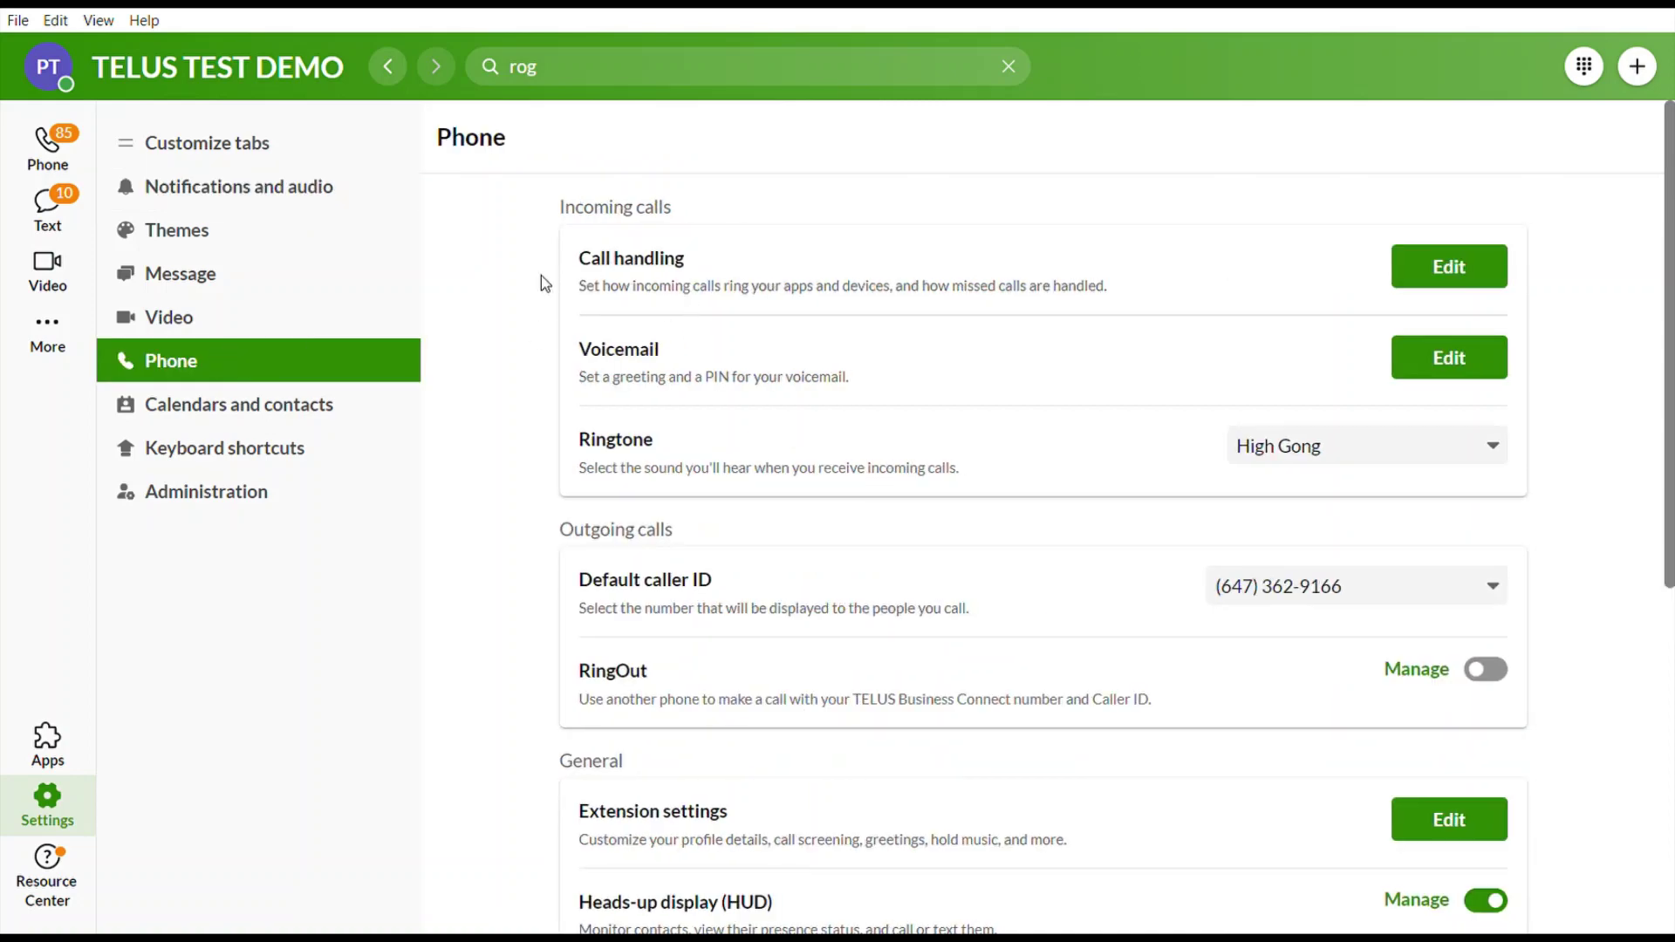
# Open the work-hours call handling rules and review the ring mode and ring duration choices.
pyautogui.click(1479, 285)
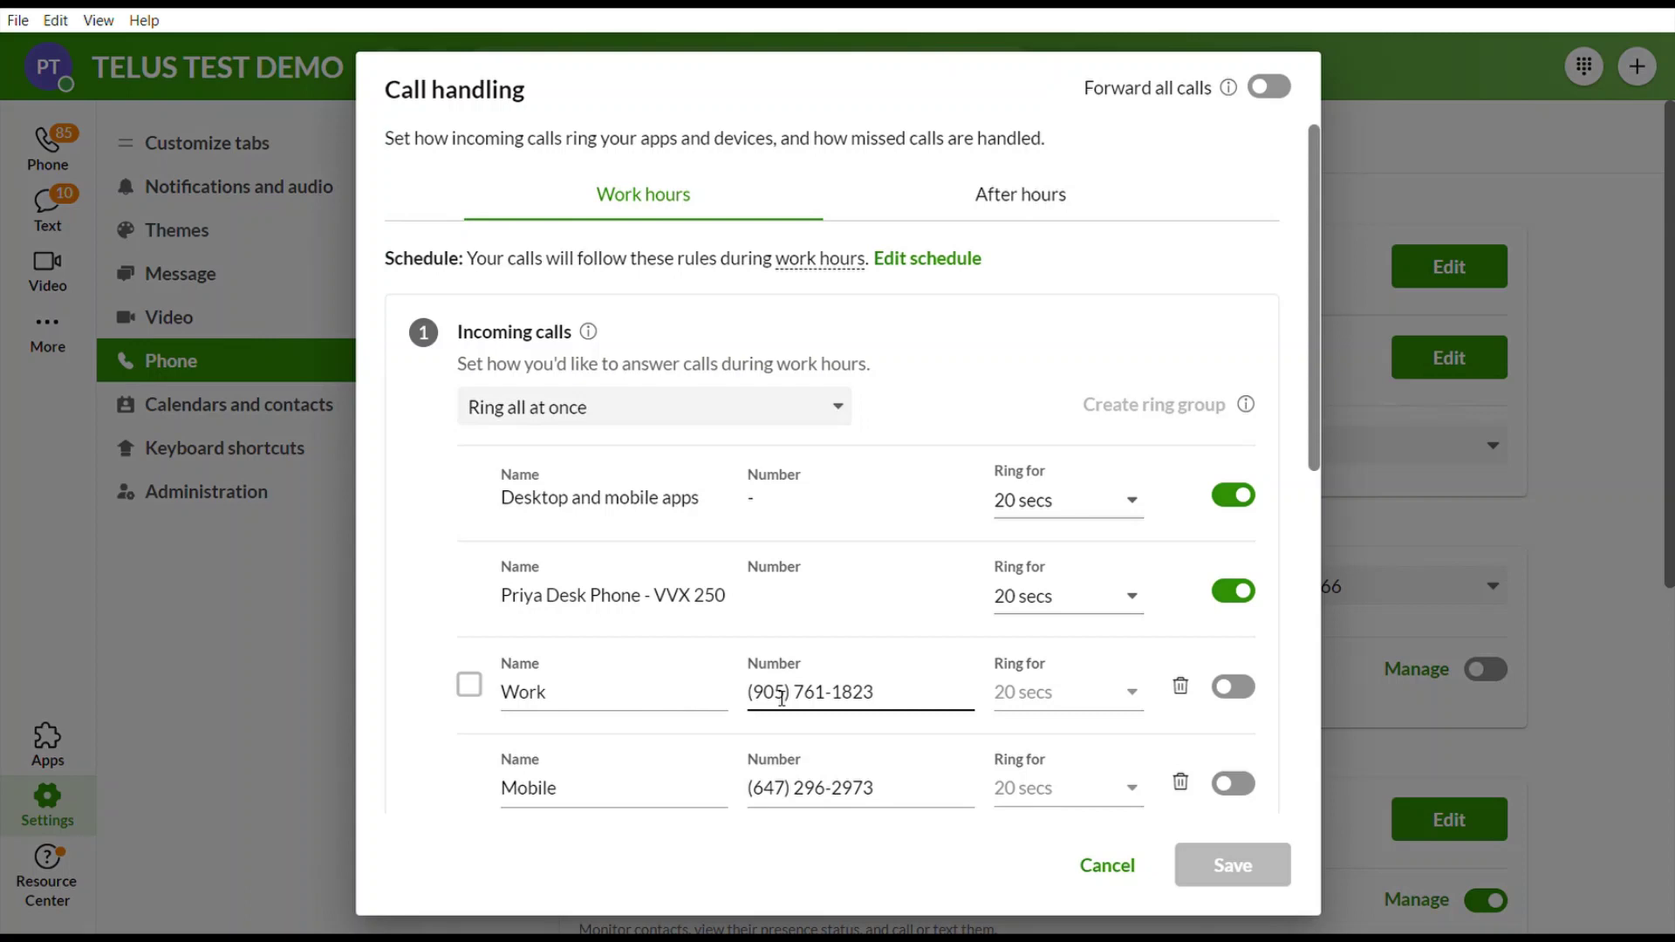
pyautogui.scroll(-3, 782, 698)
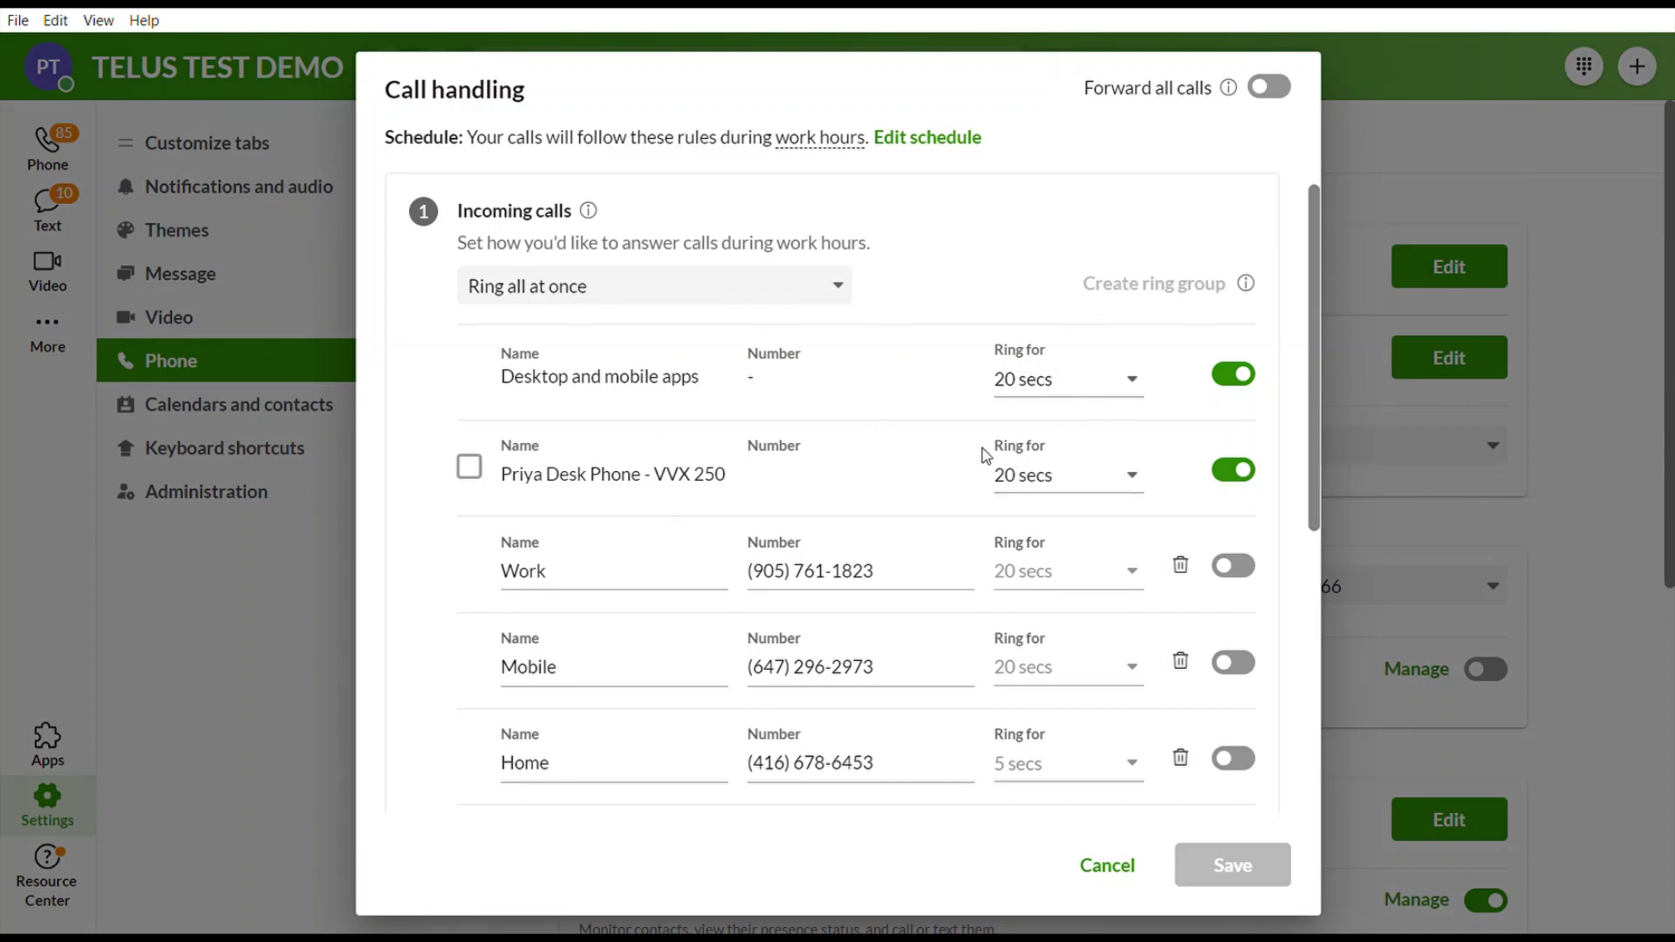
pyautogui.scroll(2, 983, 513)
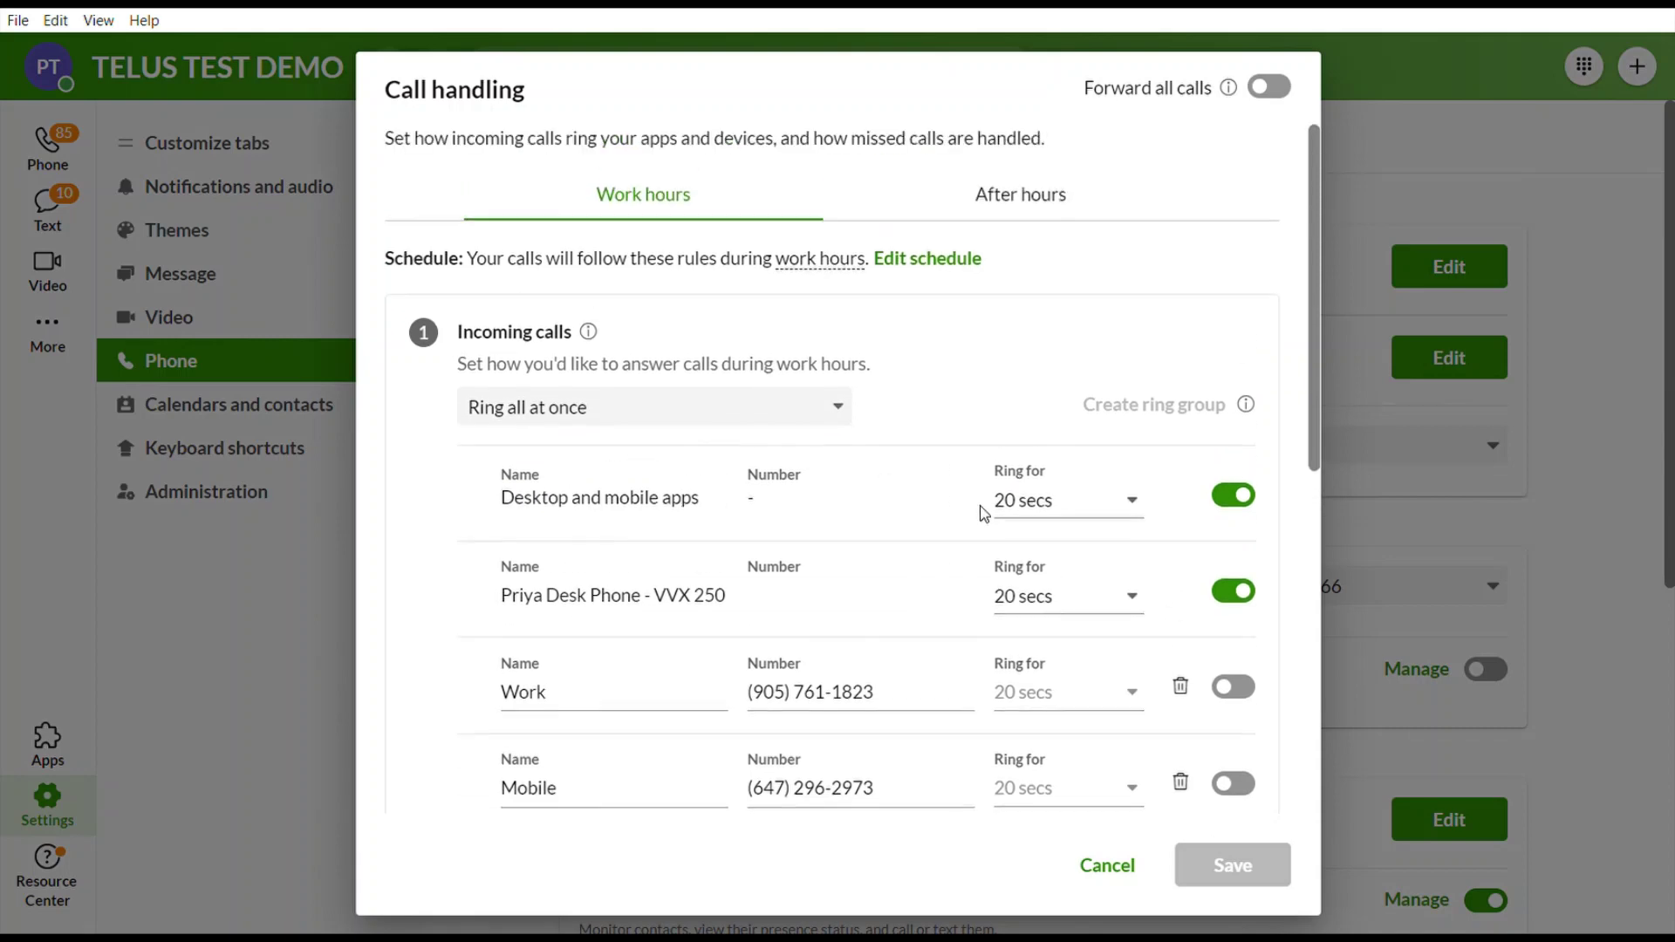
pyautogui.click(606, 407)
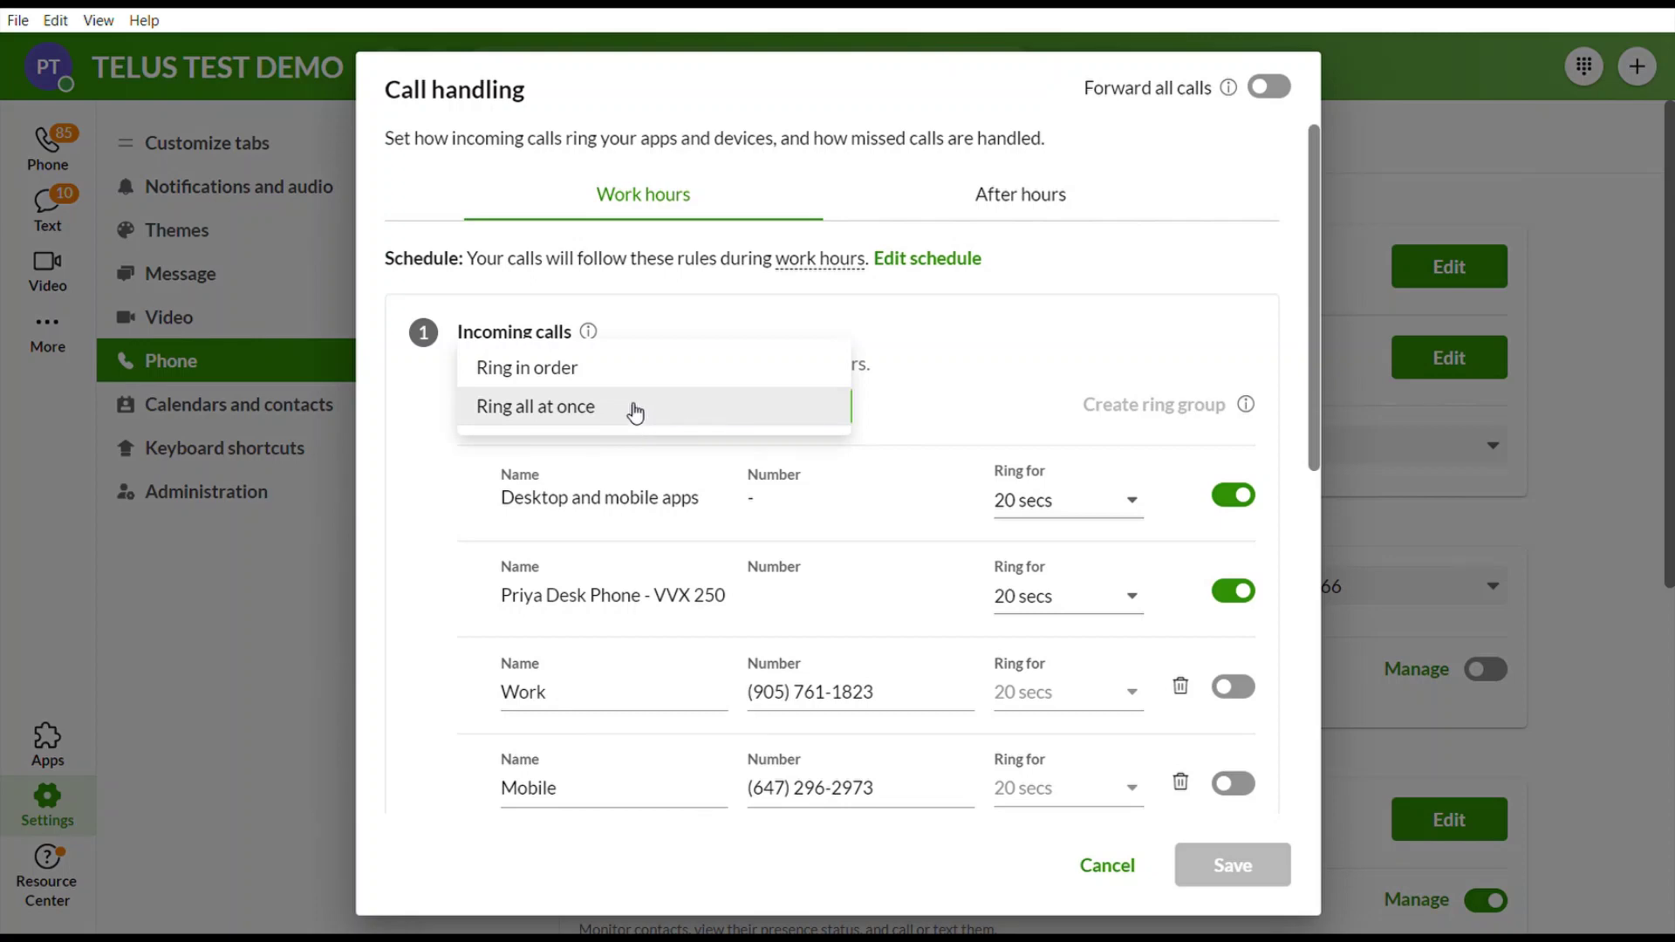
pyautogui.click(1065, 335)
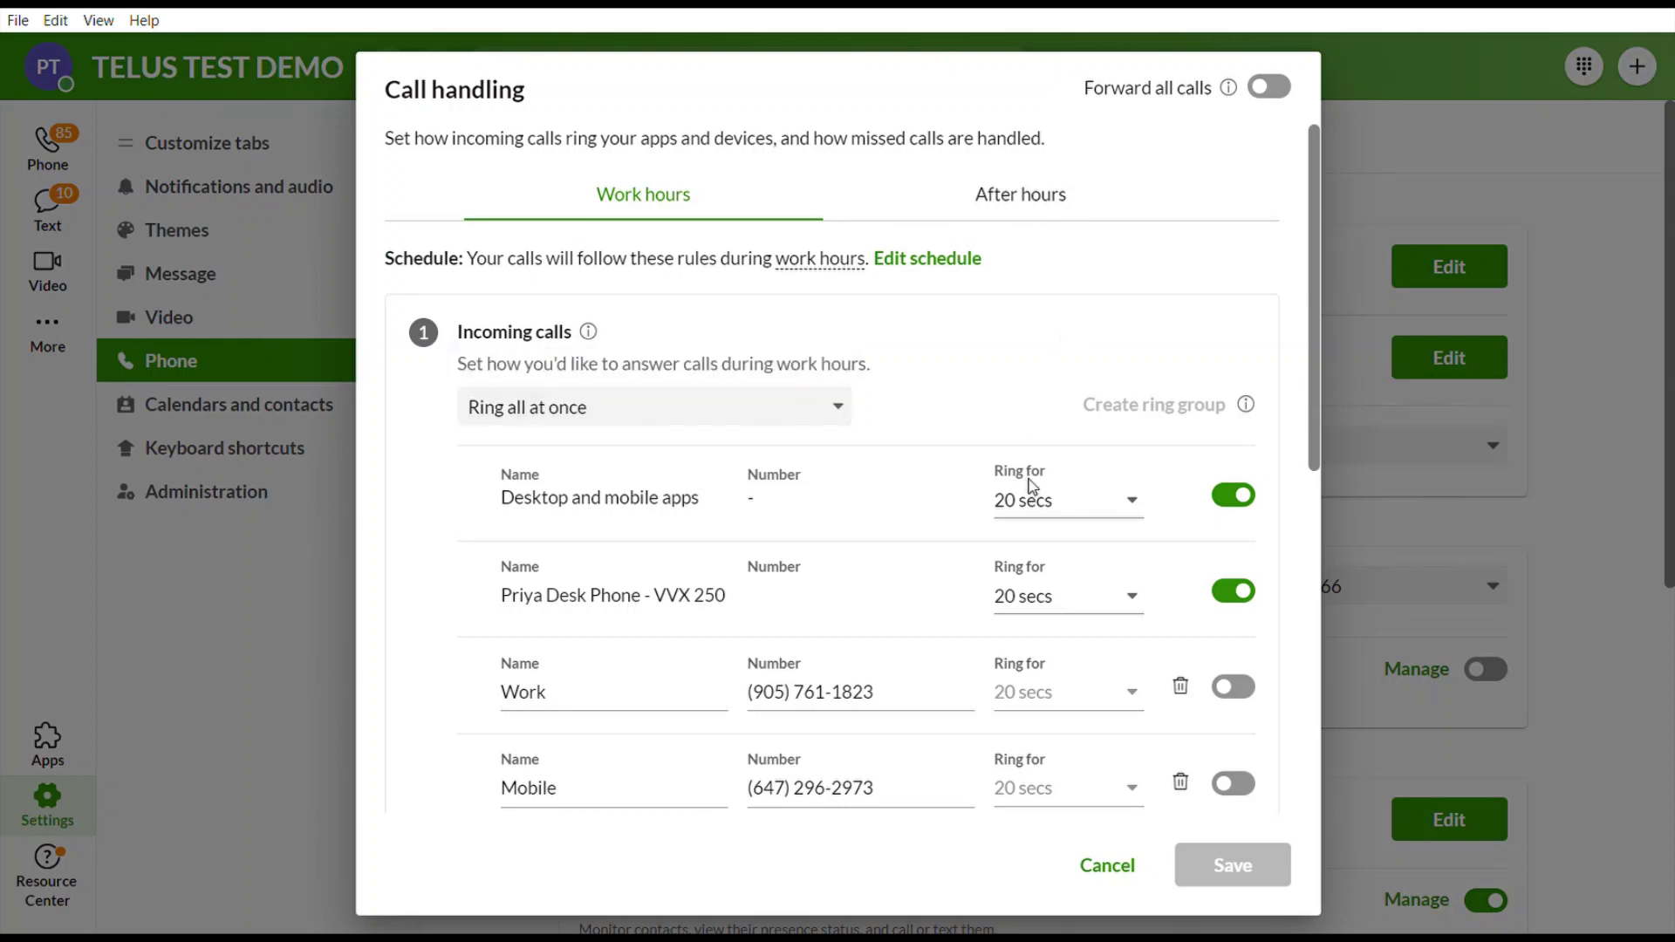
pyautogui.click(1043, 499)
pyautogui.click(1229, 338)
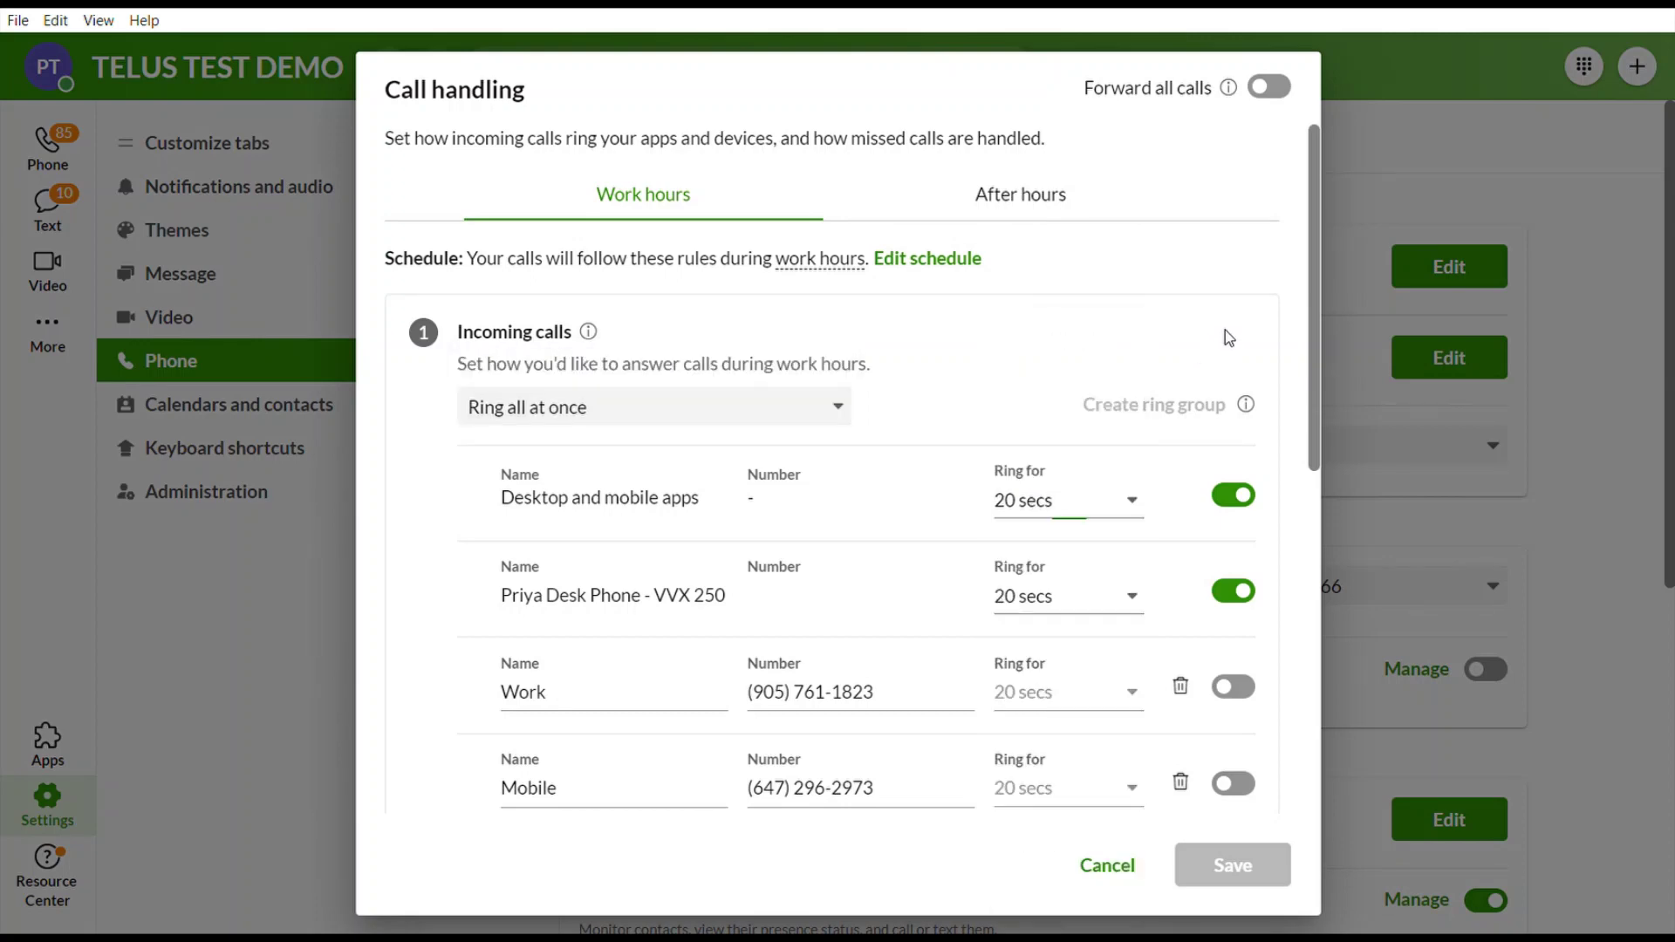
# Toggle desktop and mobile app ringing off and back on, then add a number-or-coworker entry.
pyautogui.click(1242, 497)
pyautogui.click(1242, 497)
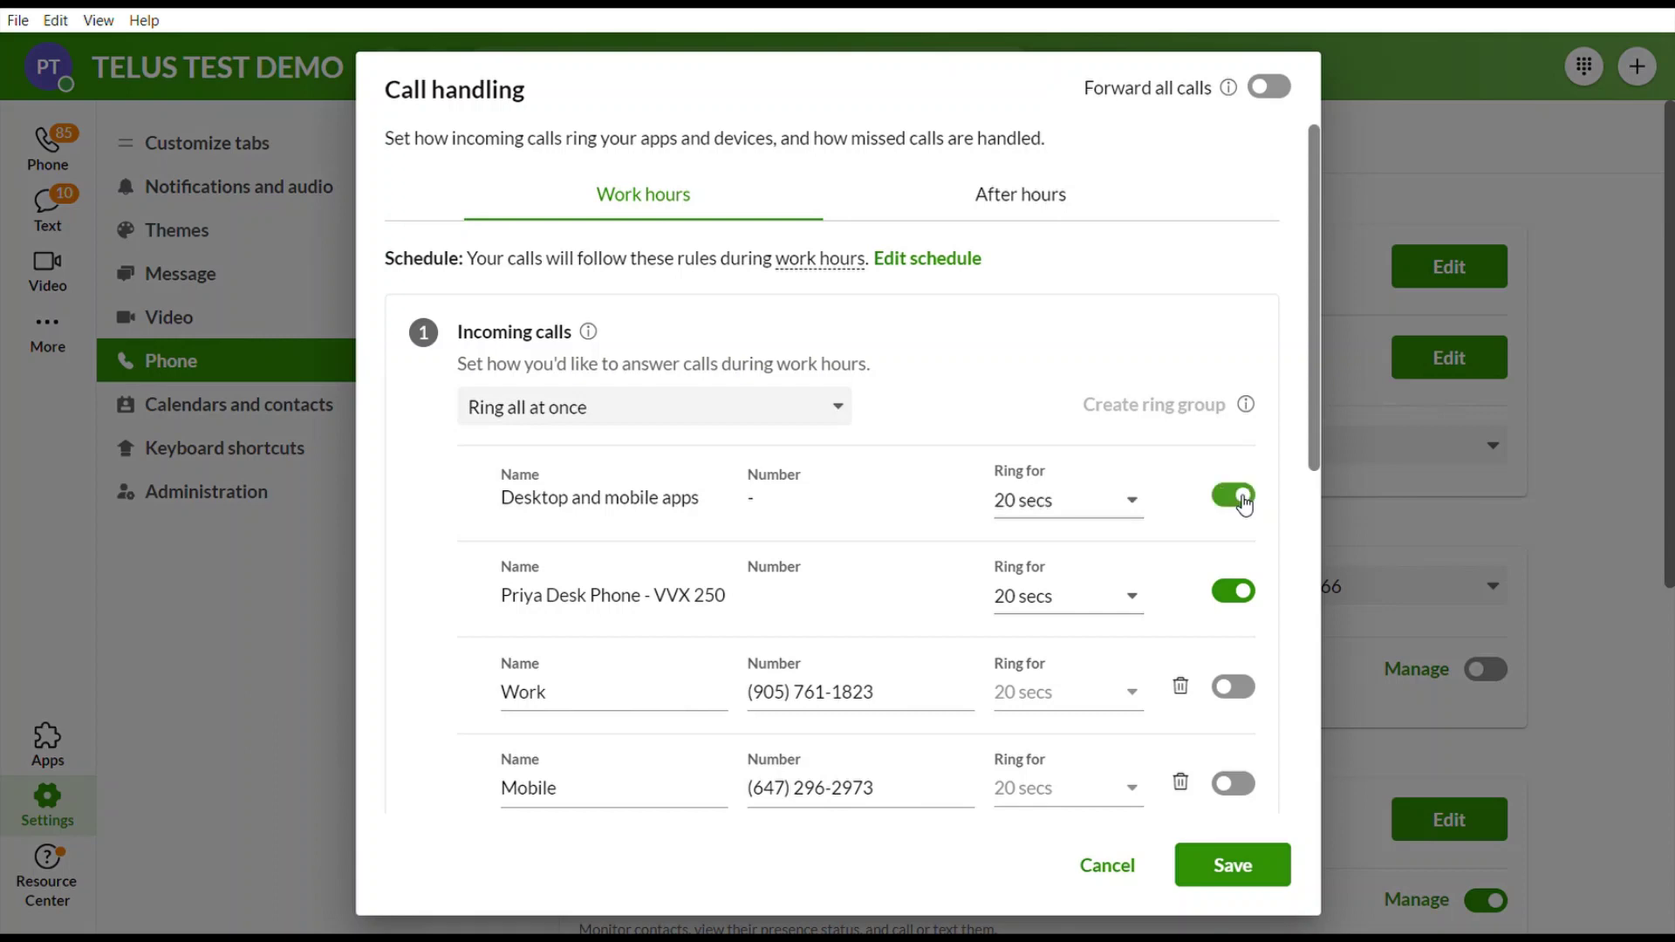
pyautogui.scroll(-5, 972, 610)
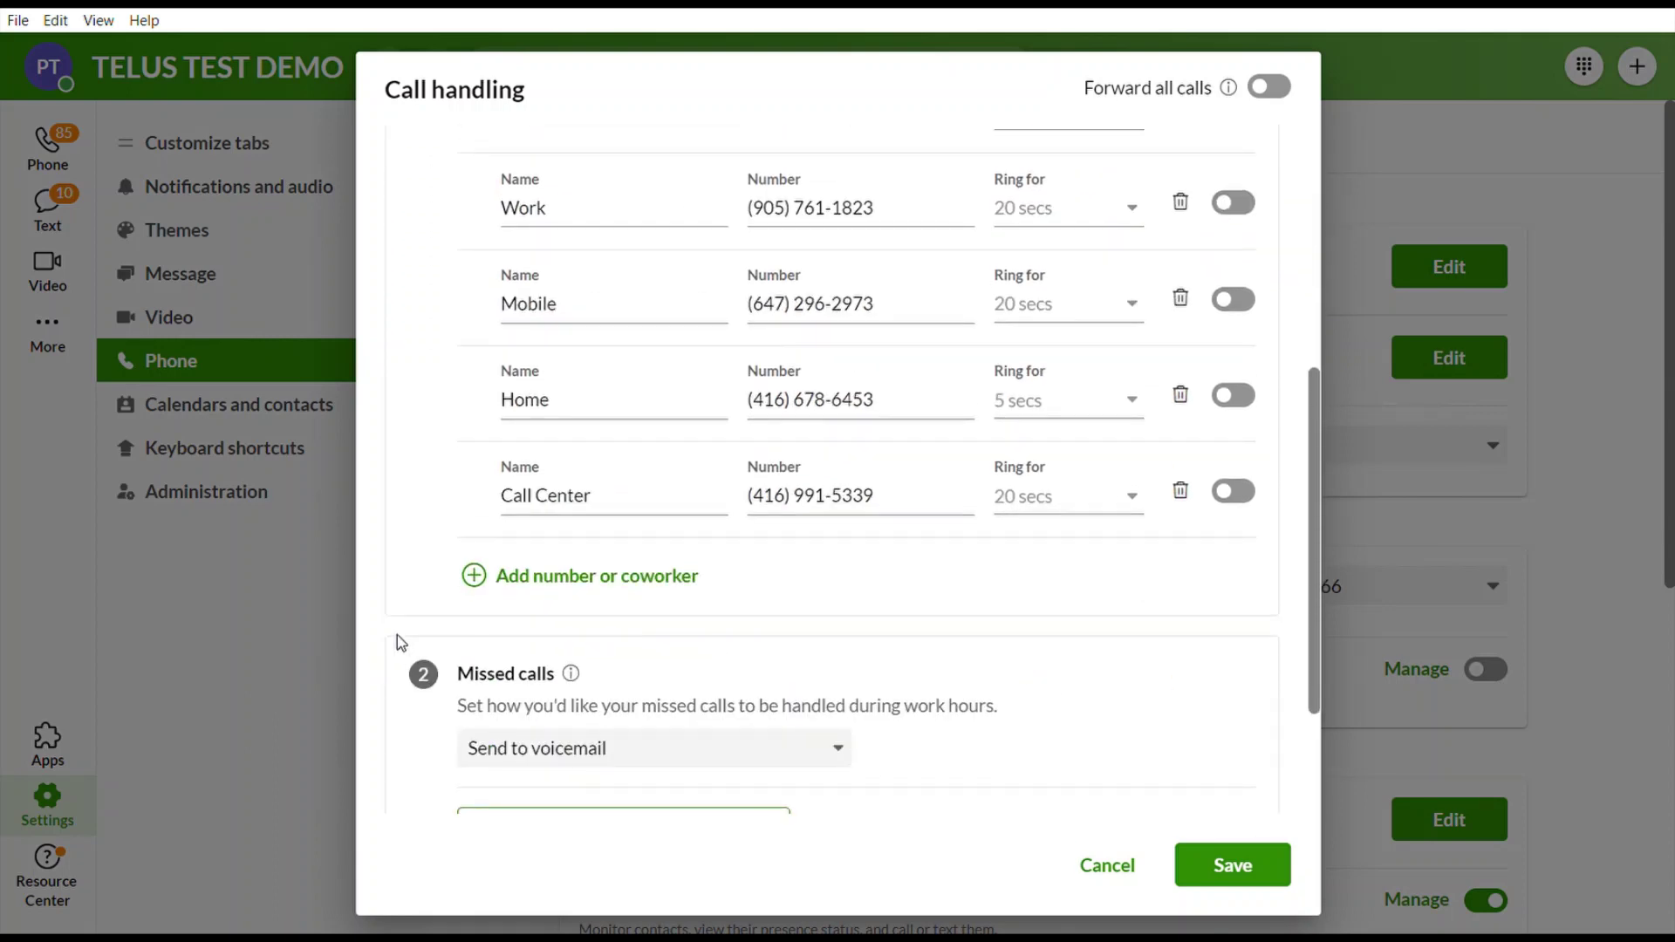
pyautogui.click(594, 578)
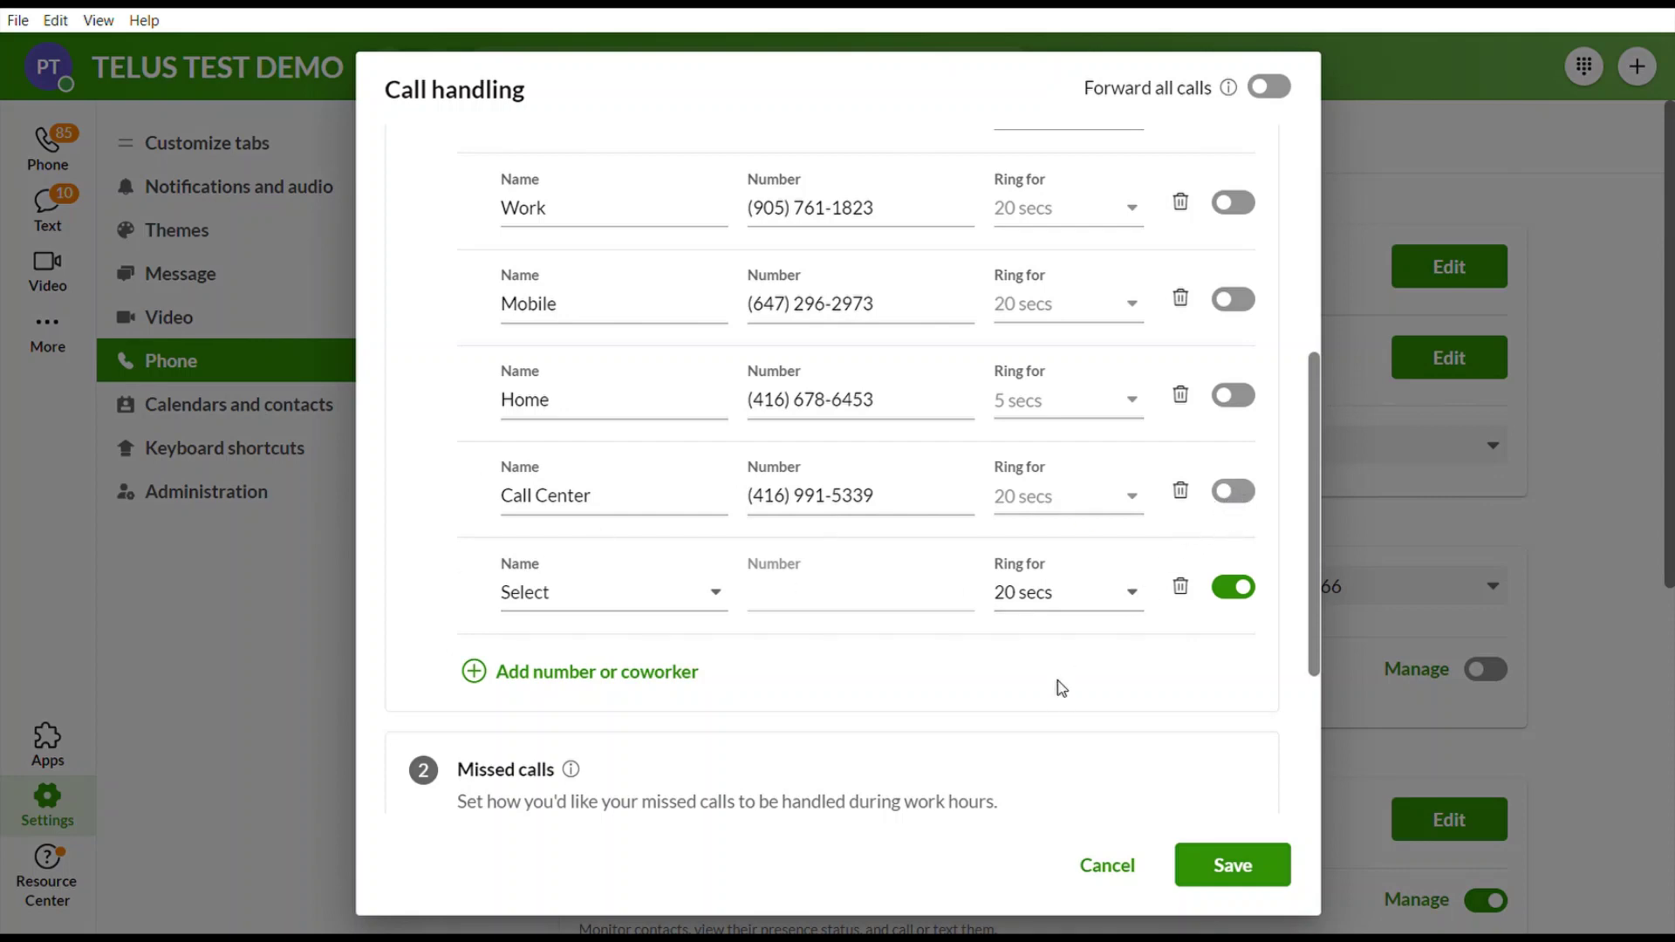
pyautogui.scroll(5, 1058, 705)
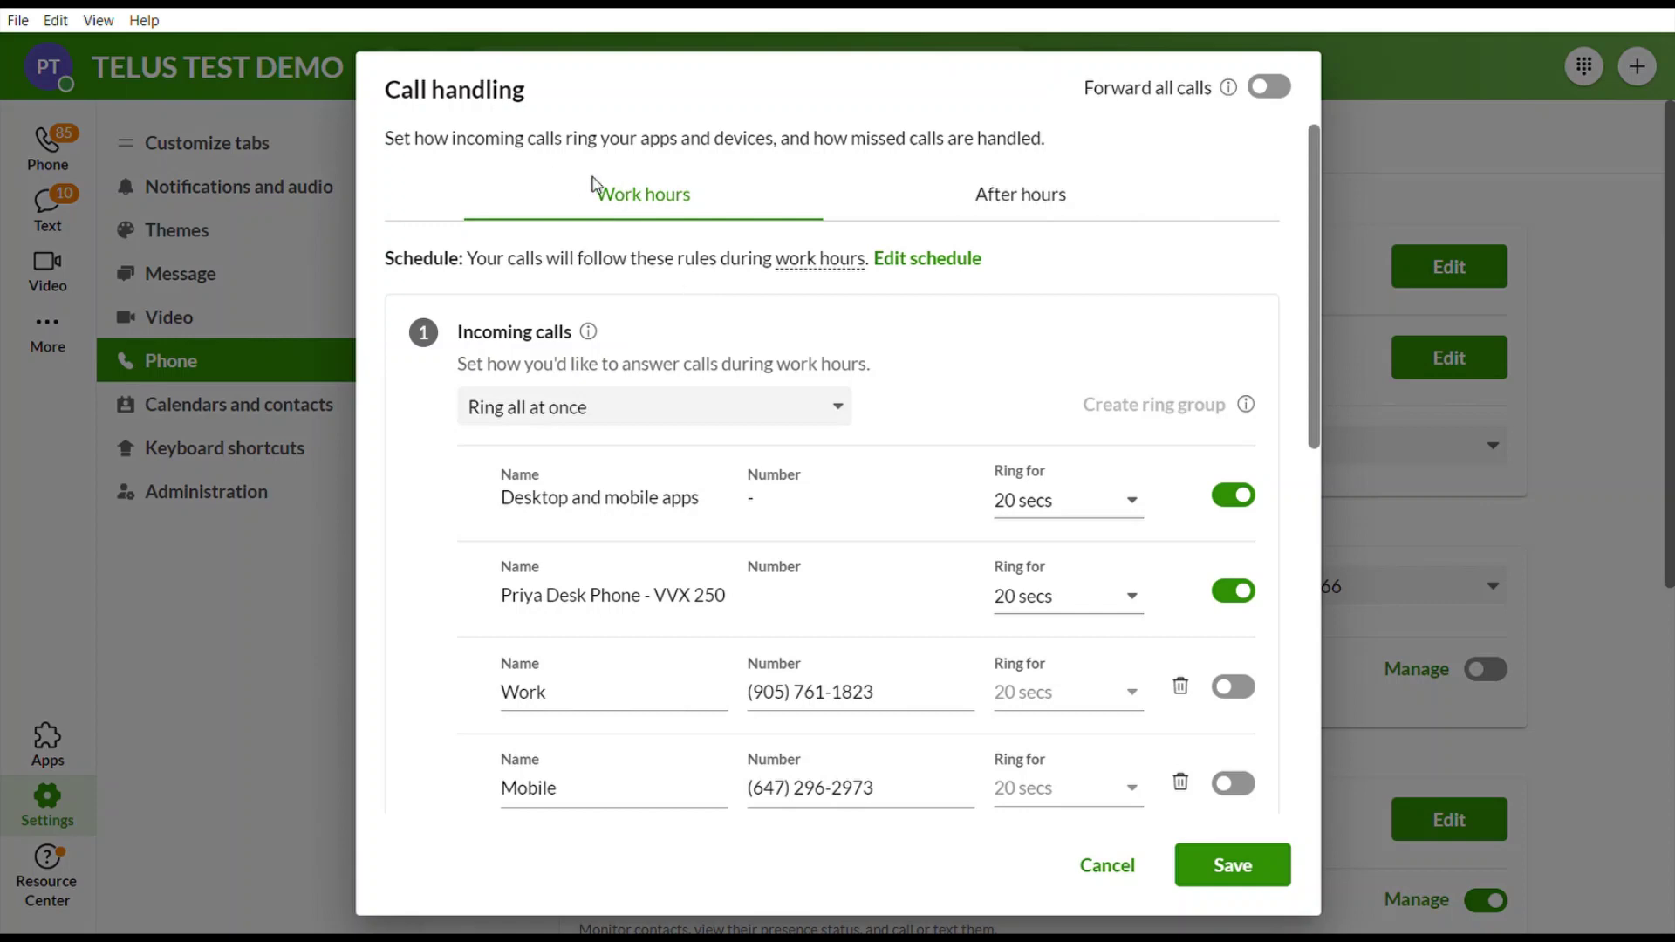
# Review the Monday–Friday 9:00 AM–6:00 PM schedule, then cancel both schedule and call handling edits.
pyautogui.click(968, 260)
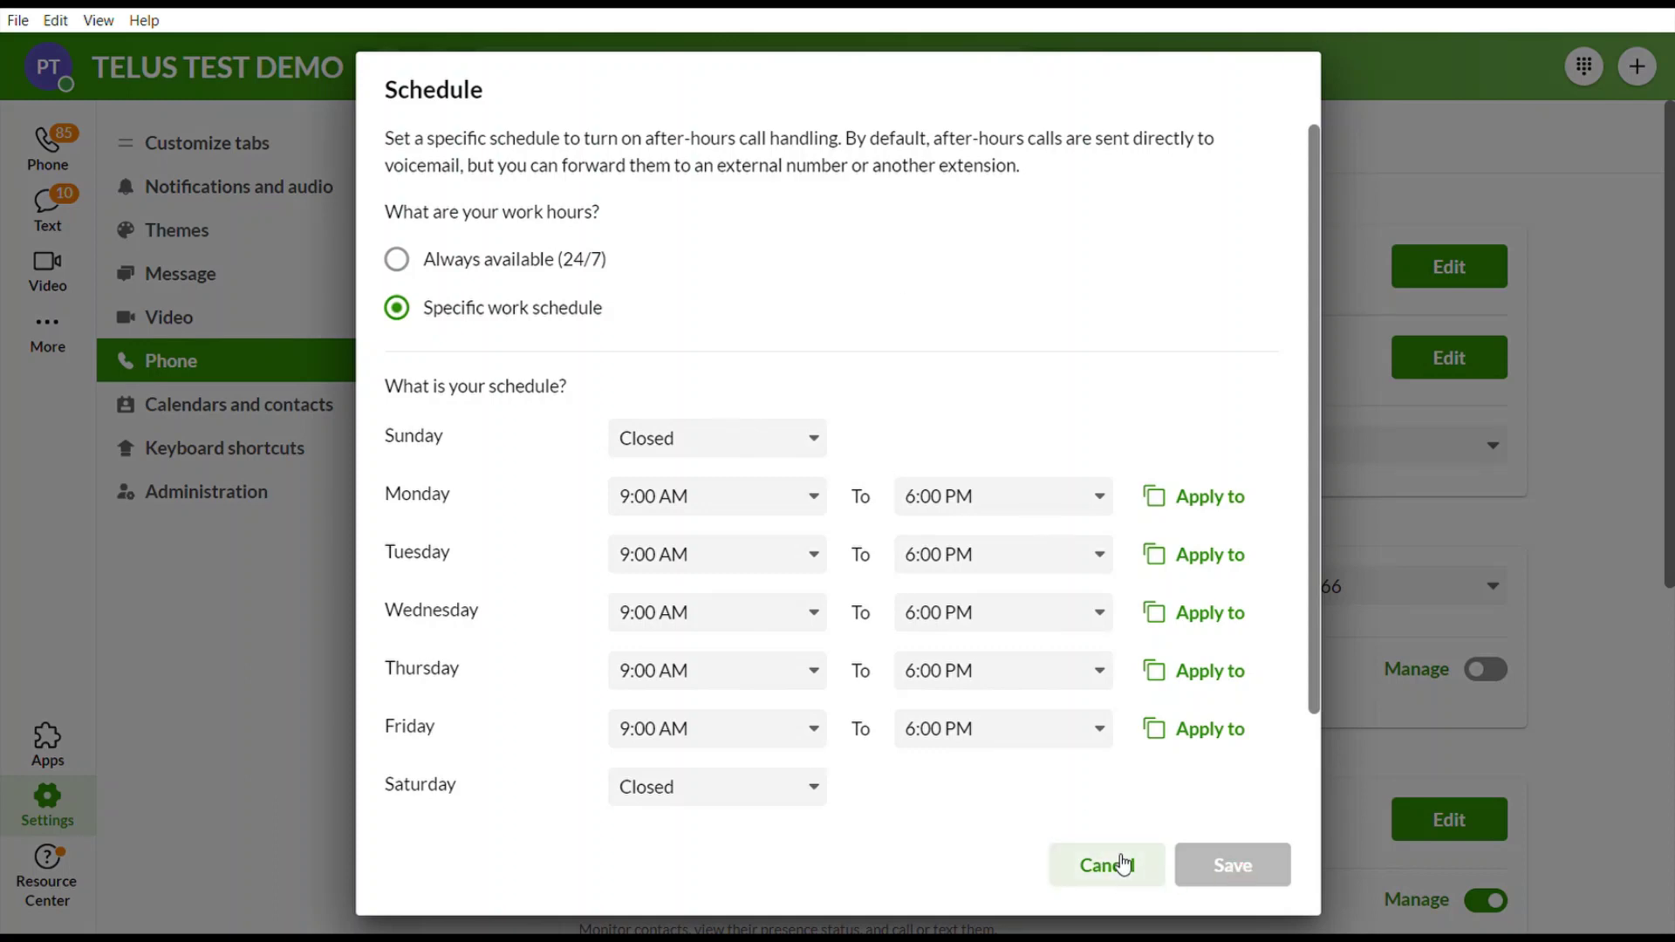
pyautogui.click(1115, 865)
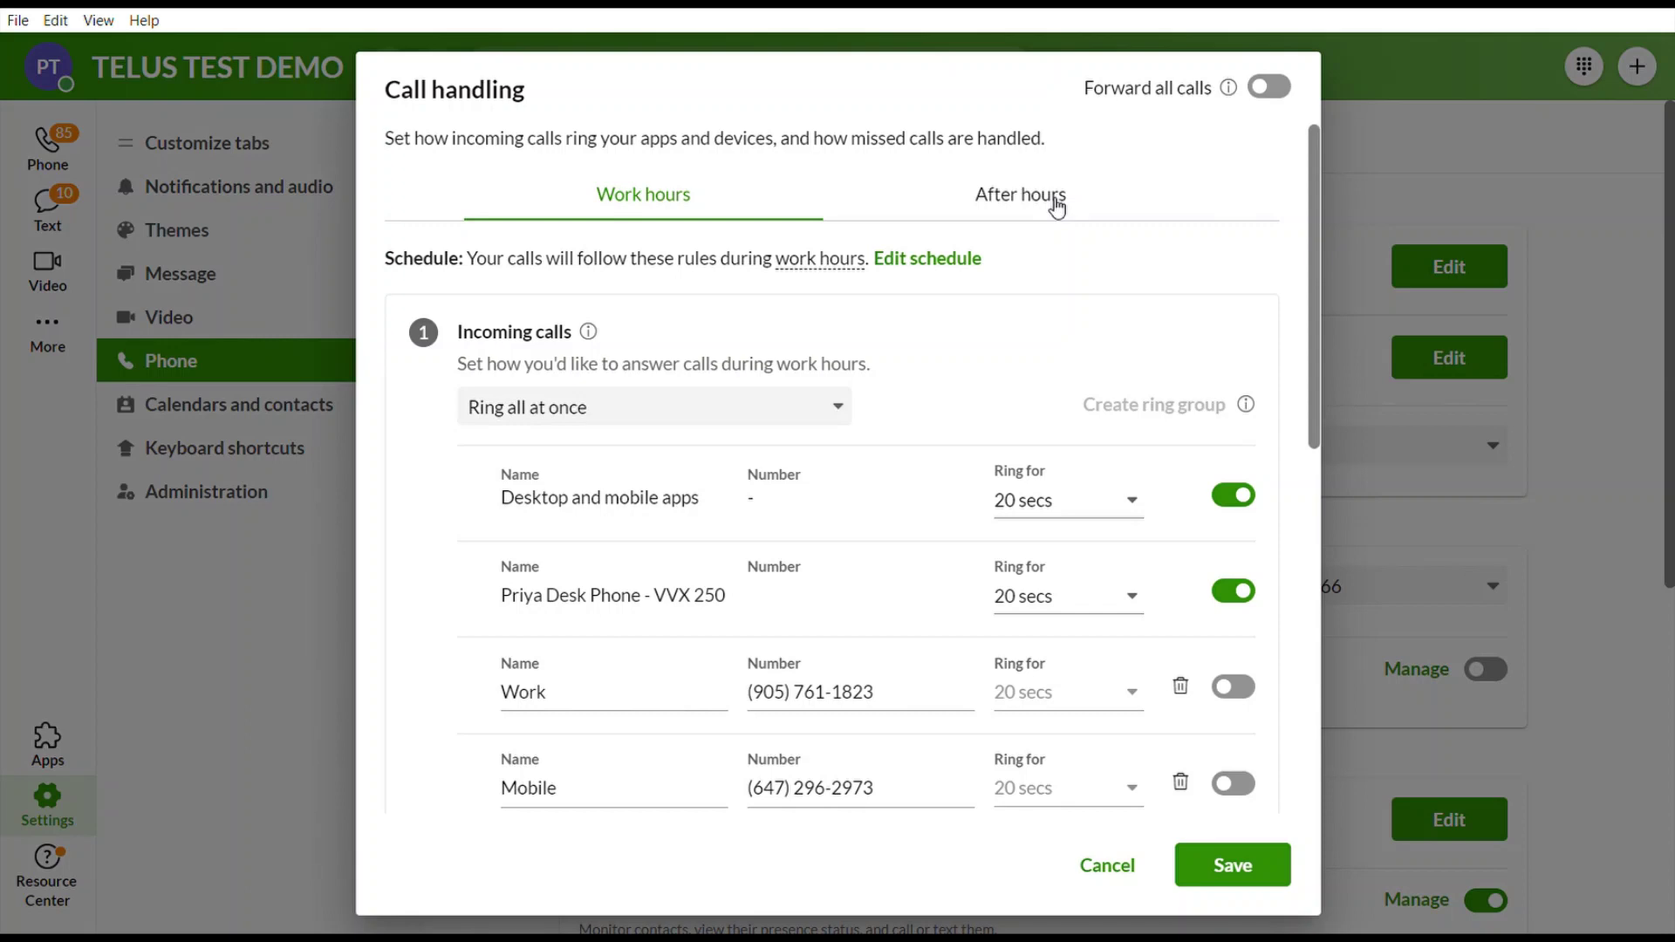
pyautogui.click(1093, 864)
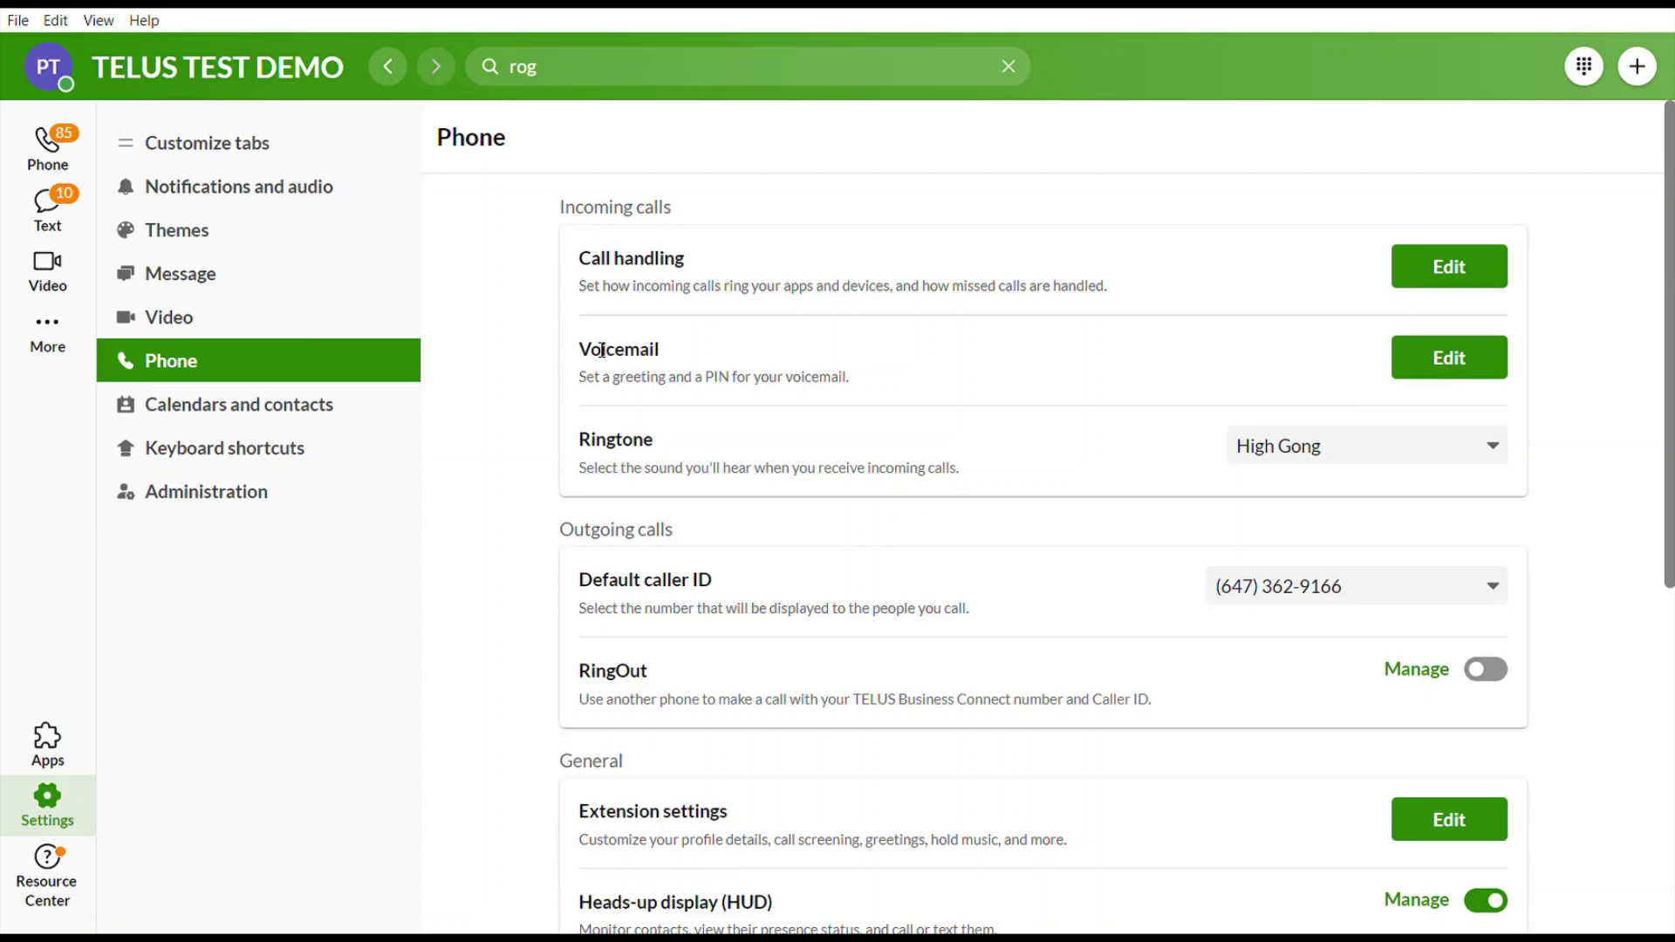
# Open voicemail settings and the custom greeting recorder, then cancel both without saving.
pyautogui.click(1470, 362)
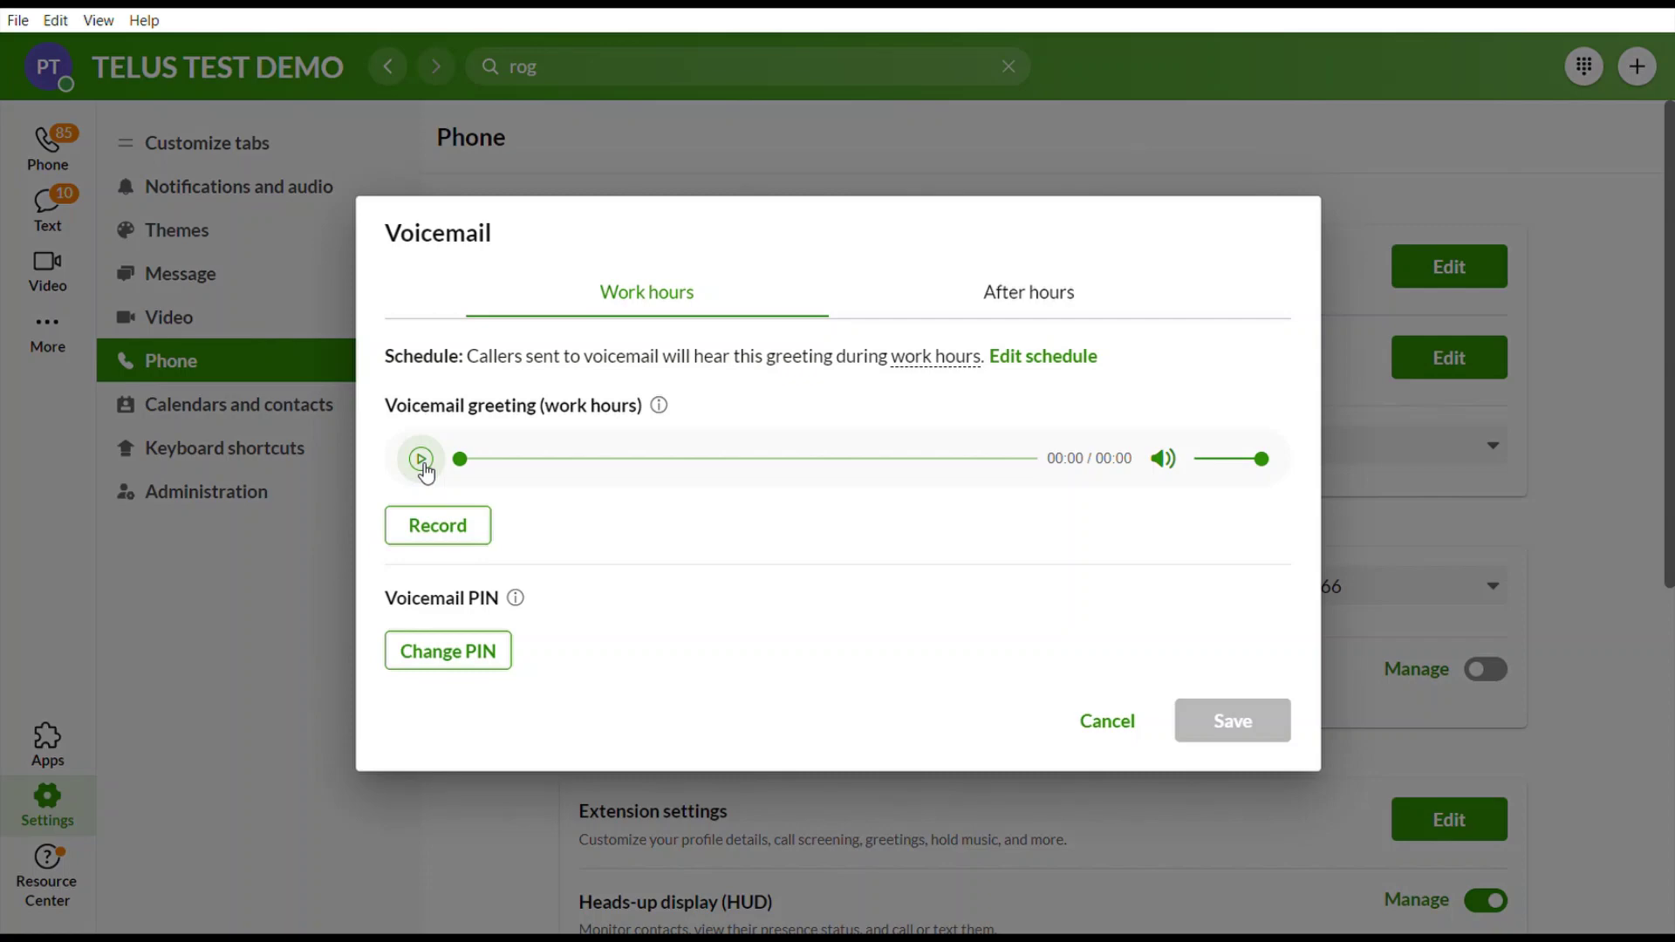
pyautogui.click(438, 526)
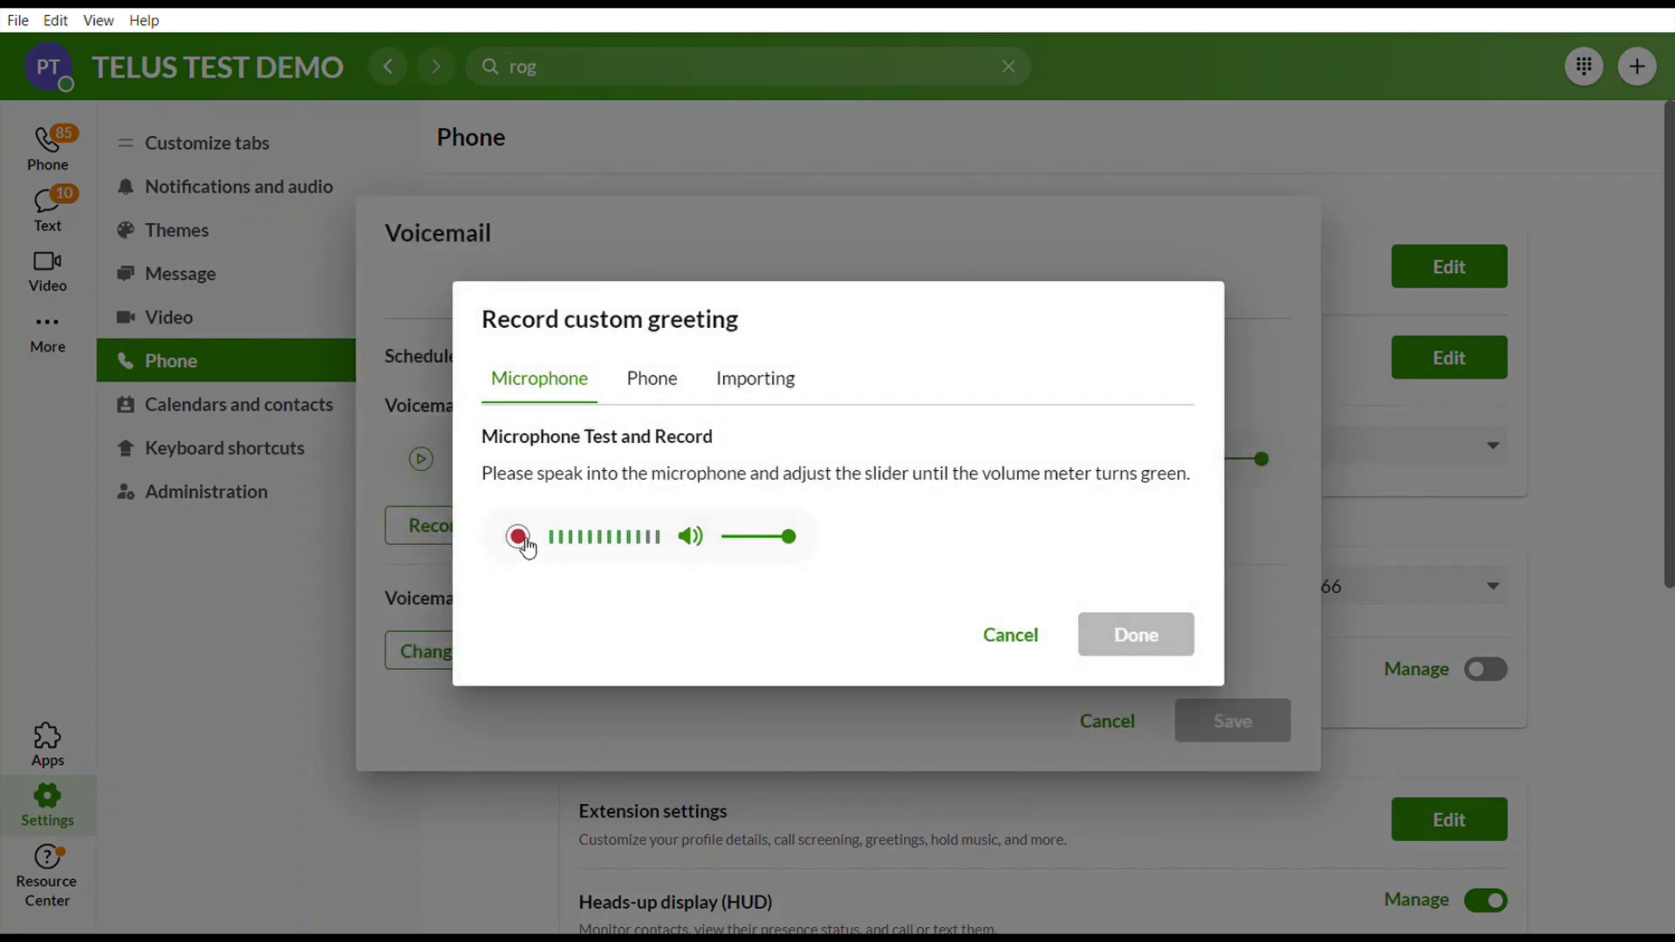
pyautogui.click(994, 637)
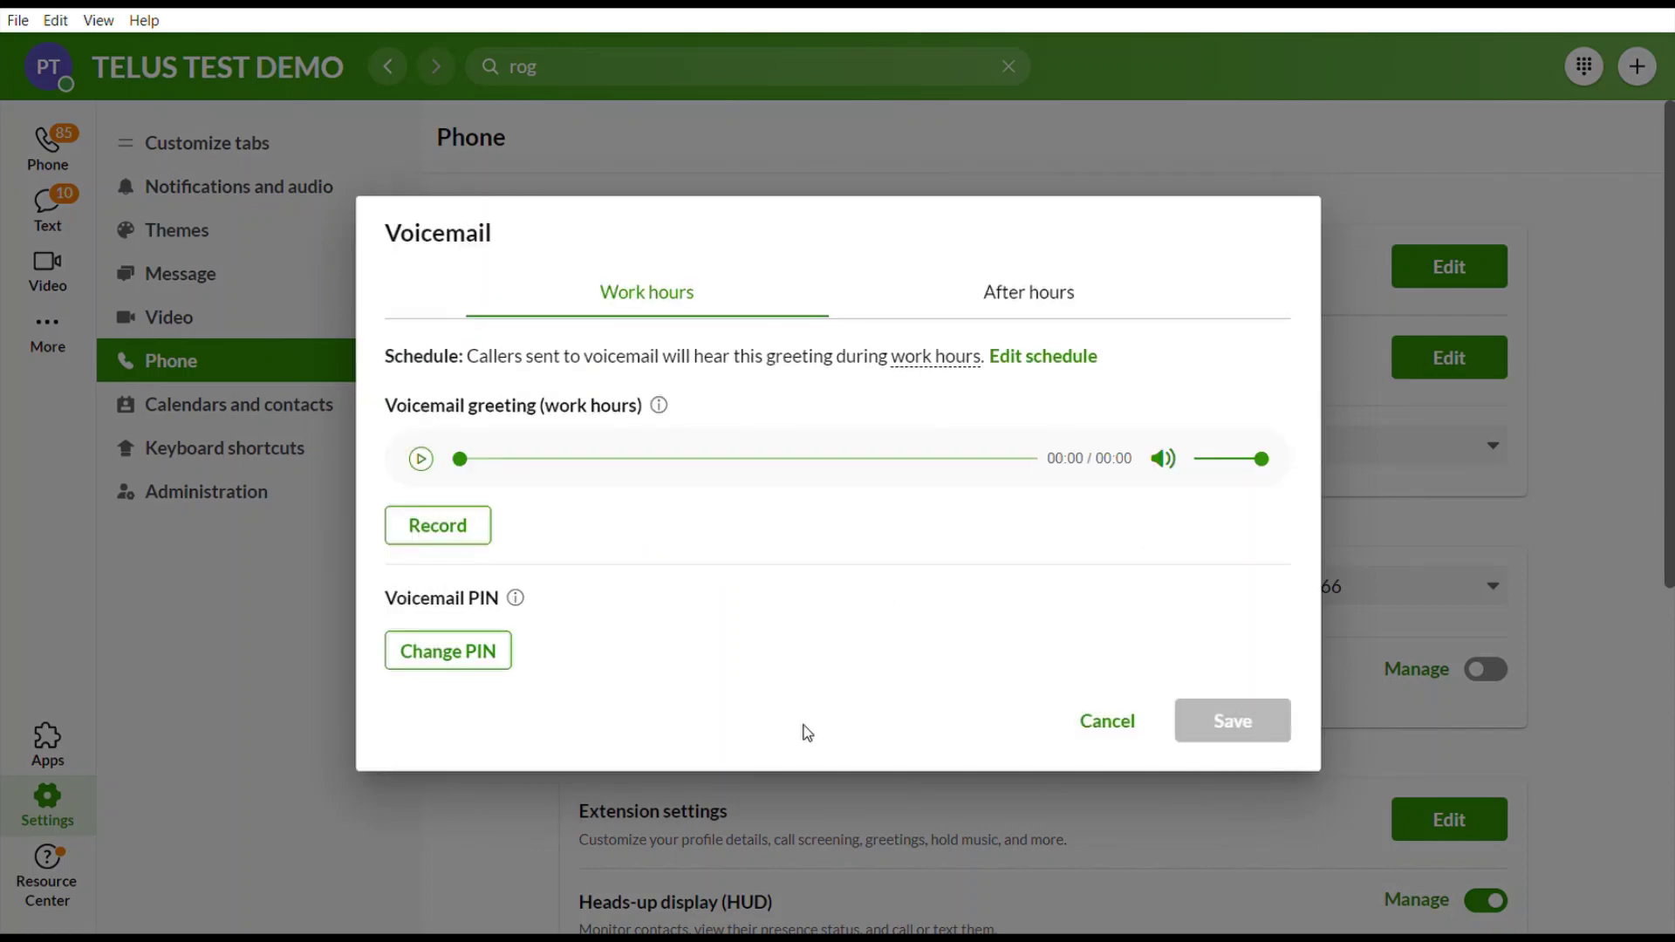
pyautogui.click(1106, 721)
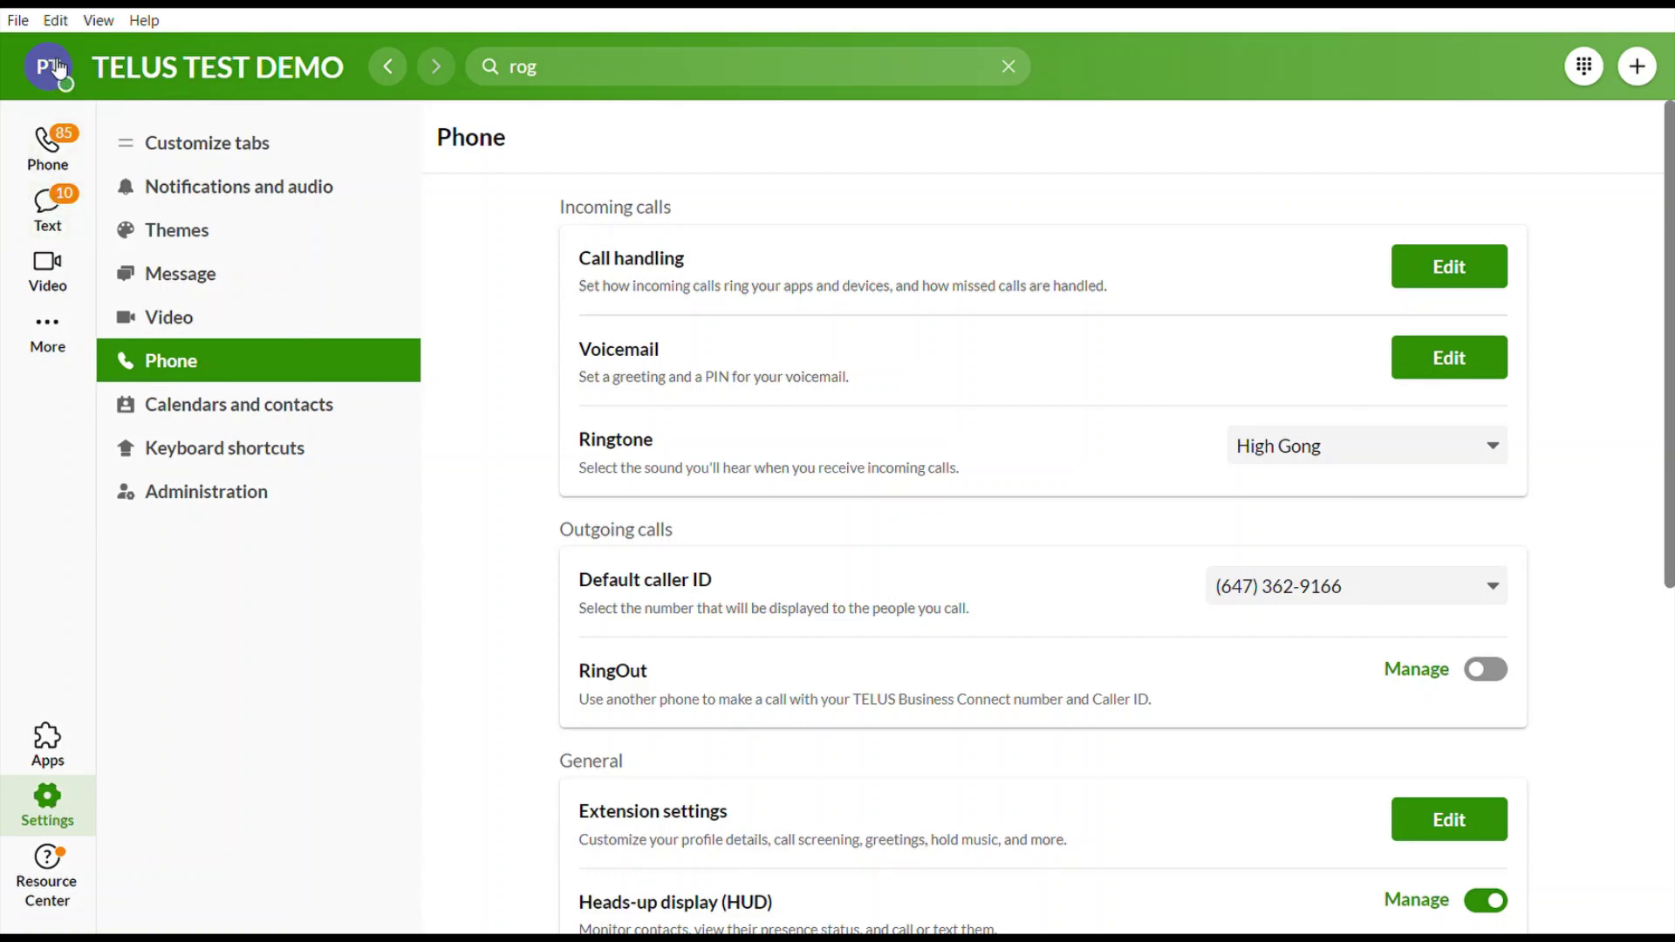
# Set presence to Do not disturb, turn it off from the banner, and reopen the profile menu.
pyautogui.click(55, 68)
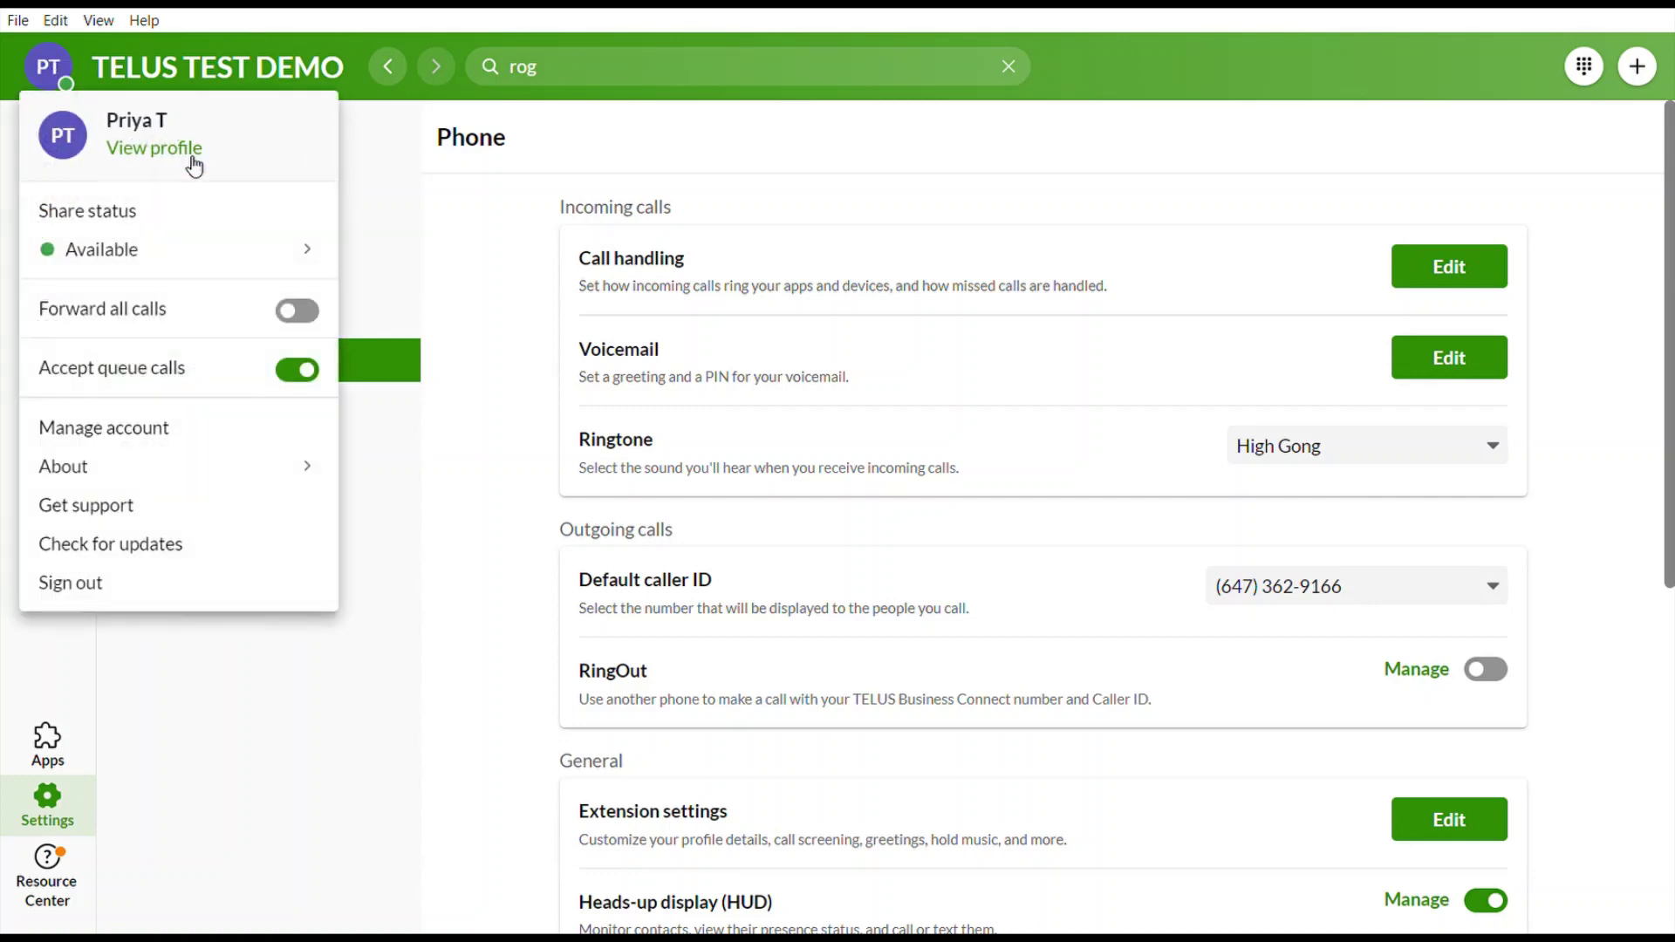
pyautogui.moveTo(193, 244)
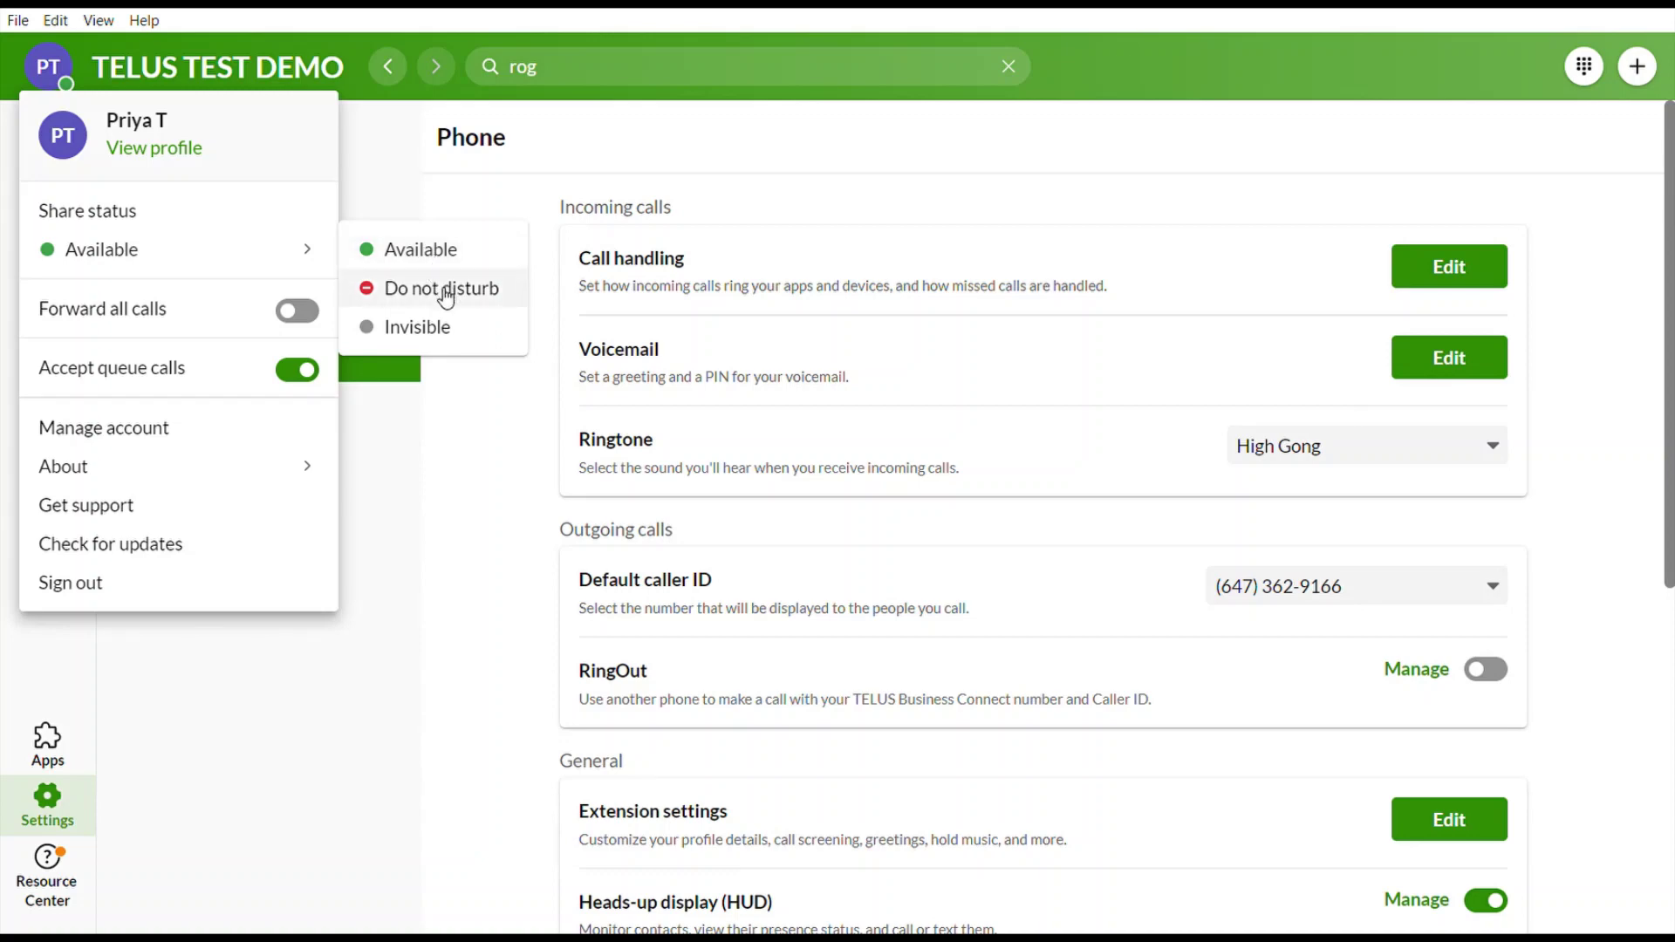
pyautogui.click(523, 301)
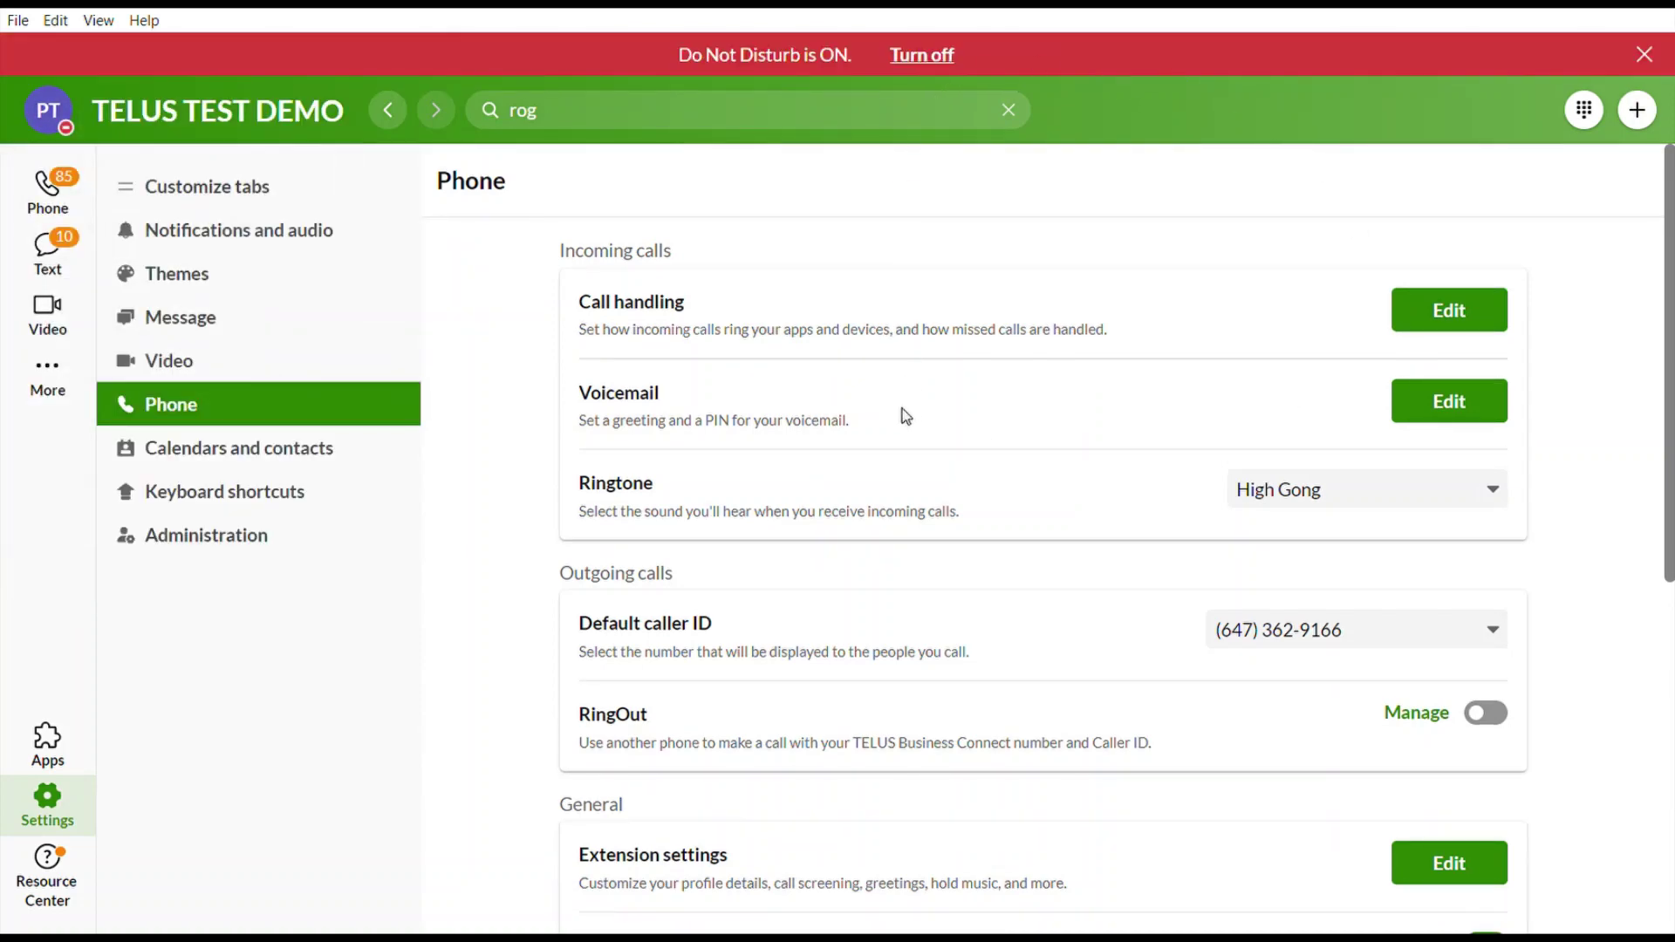
pyautogui.click(923, 59)
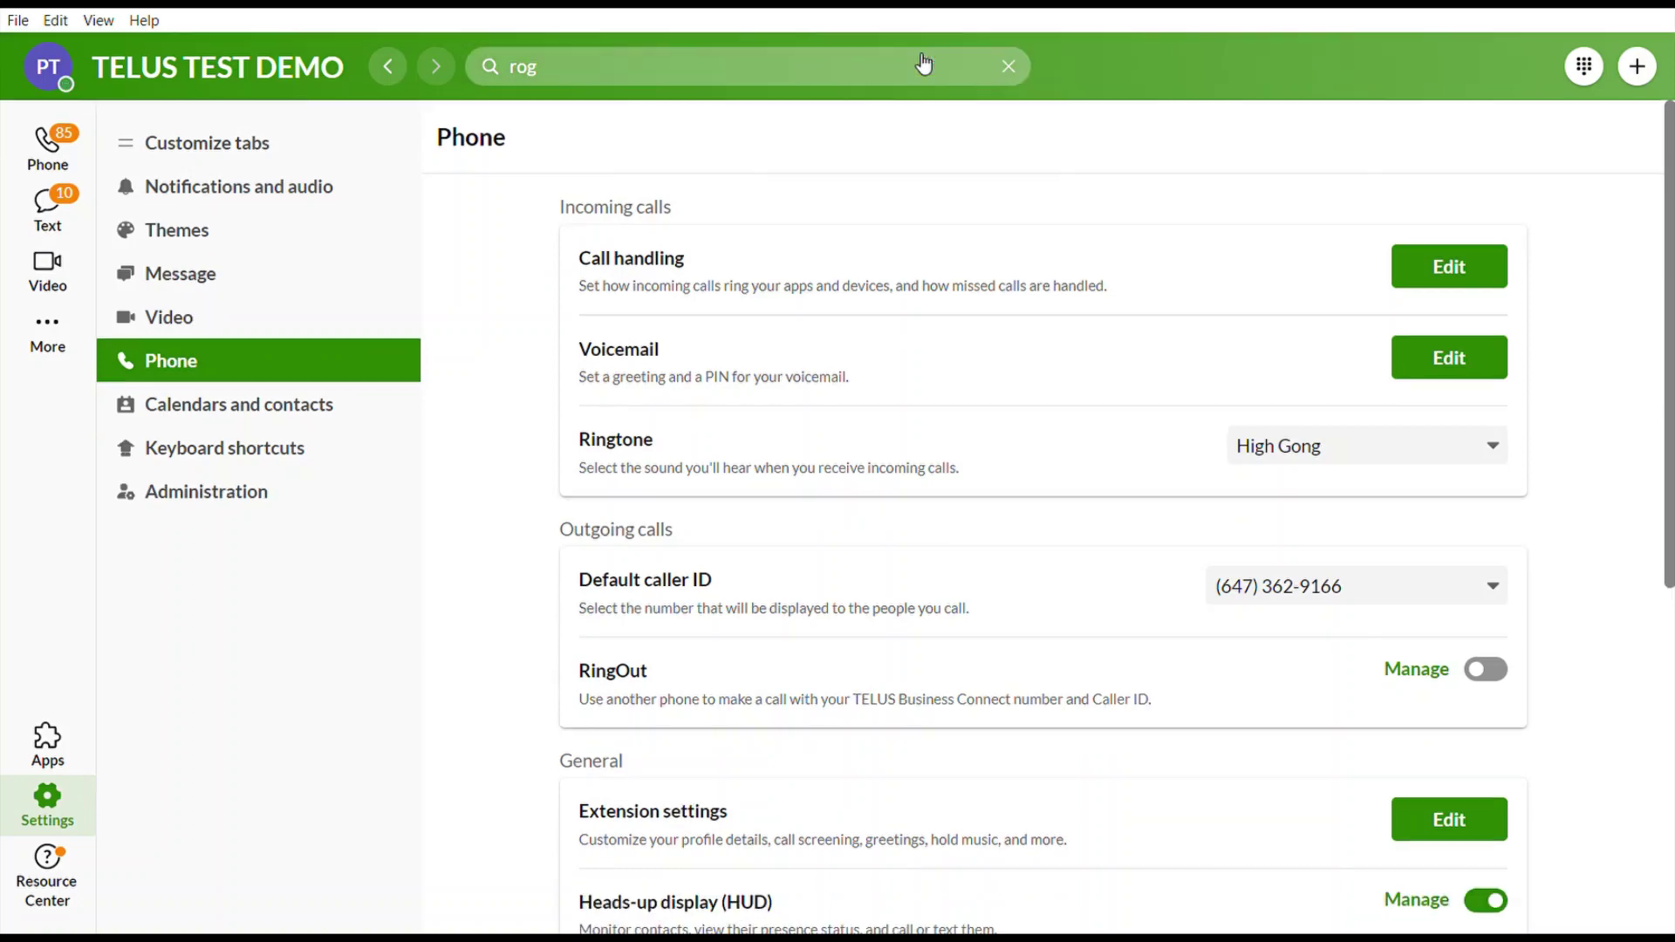
pyautogui.click(50, 68)
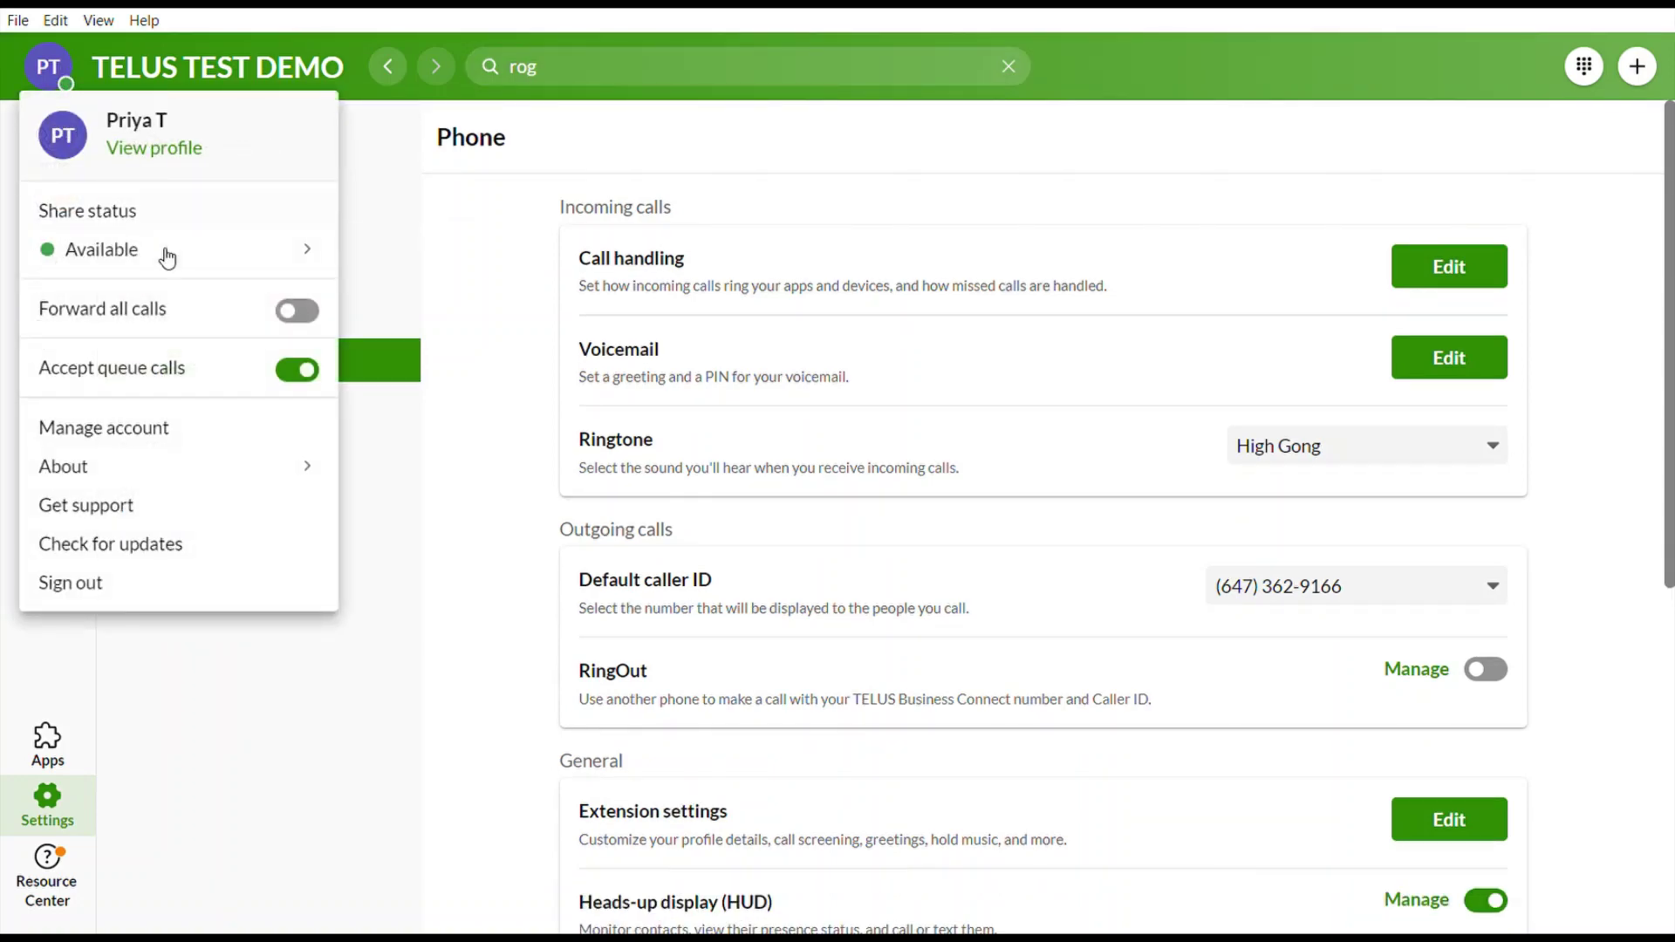
pyautogui.moveTo(82, 253)
pyautogui.click(311, 316)
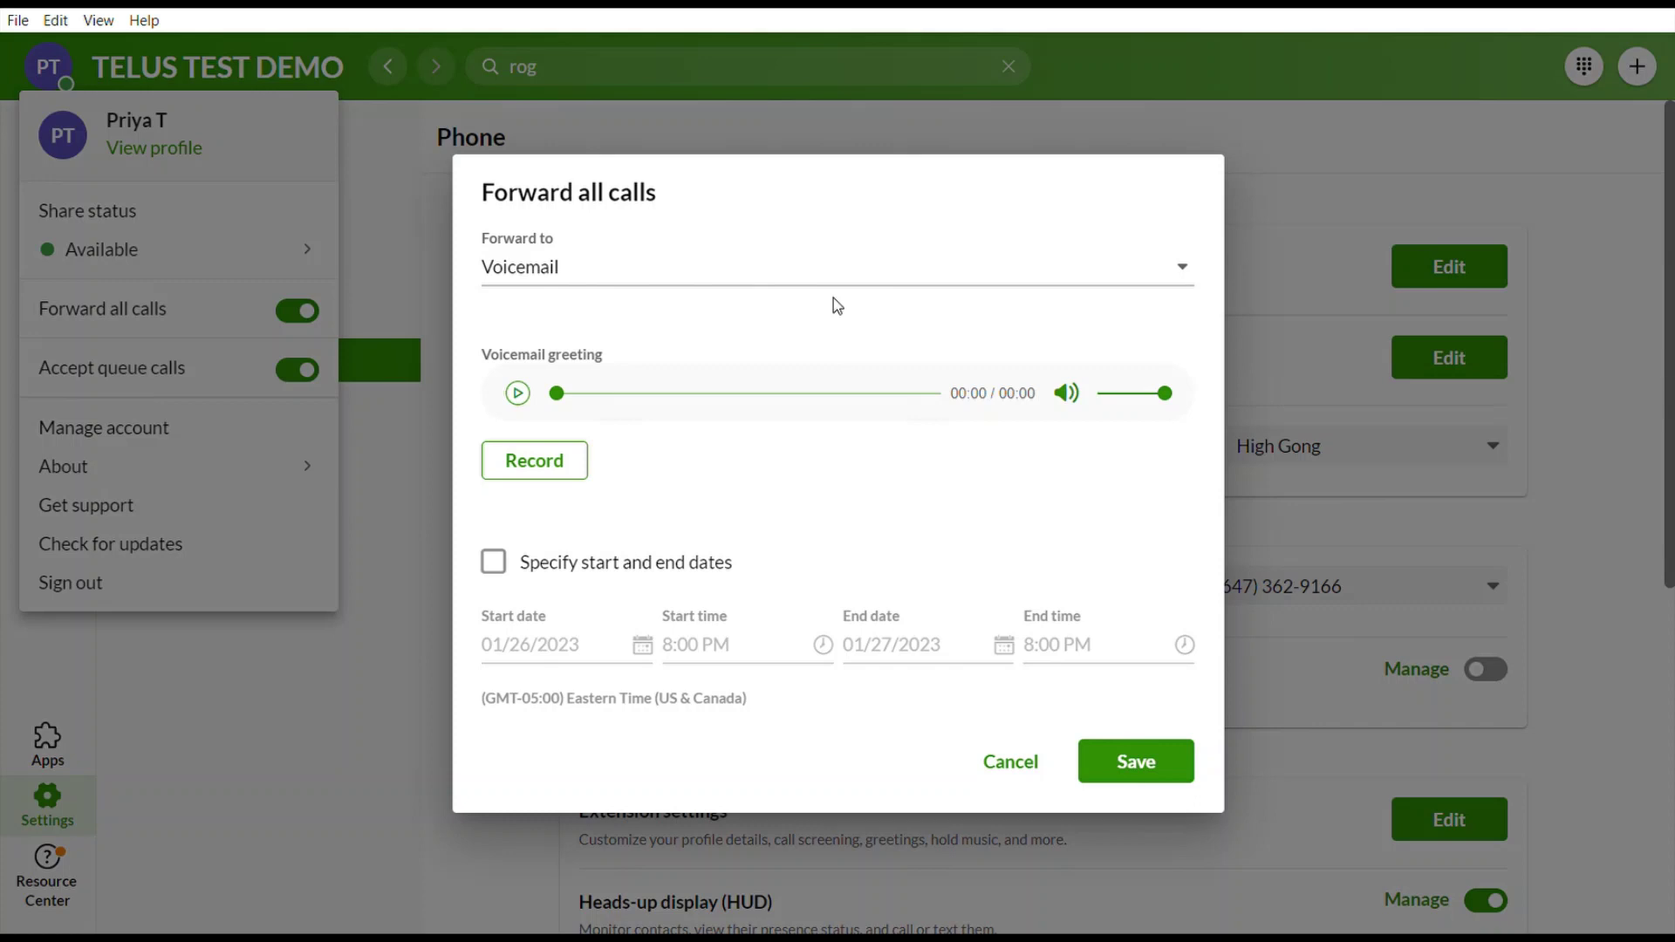
pyautogui.click(536, 476)
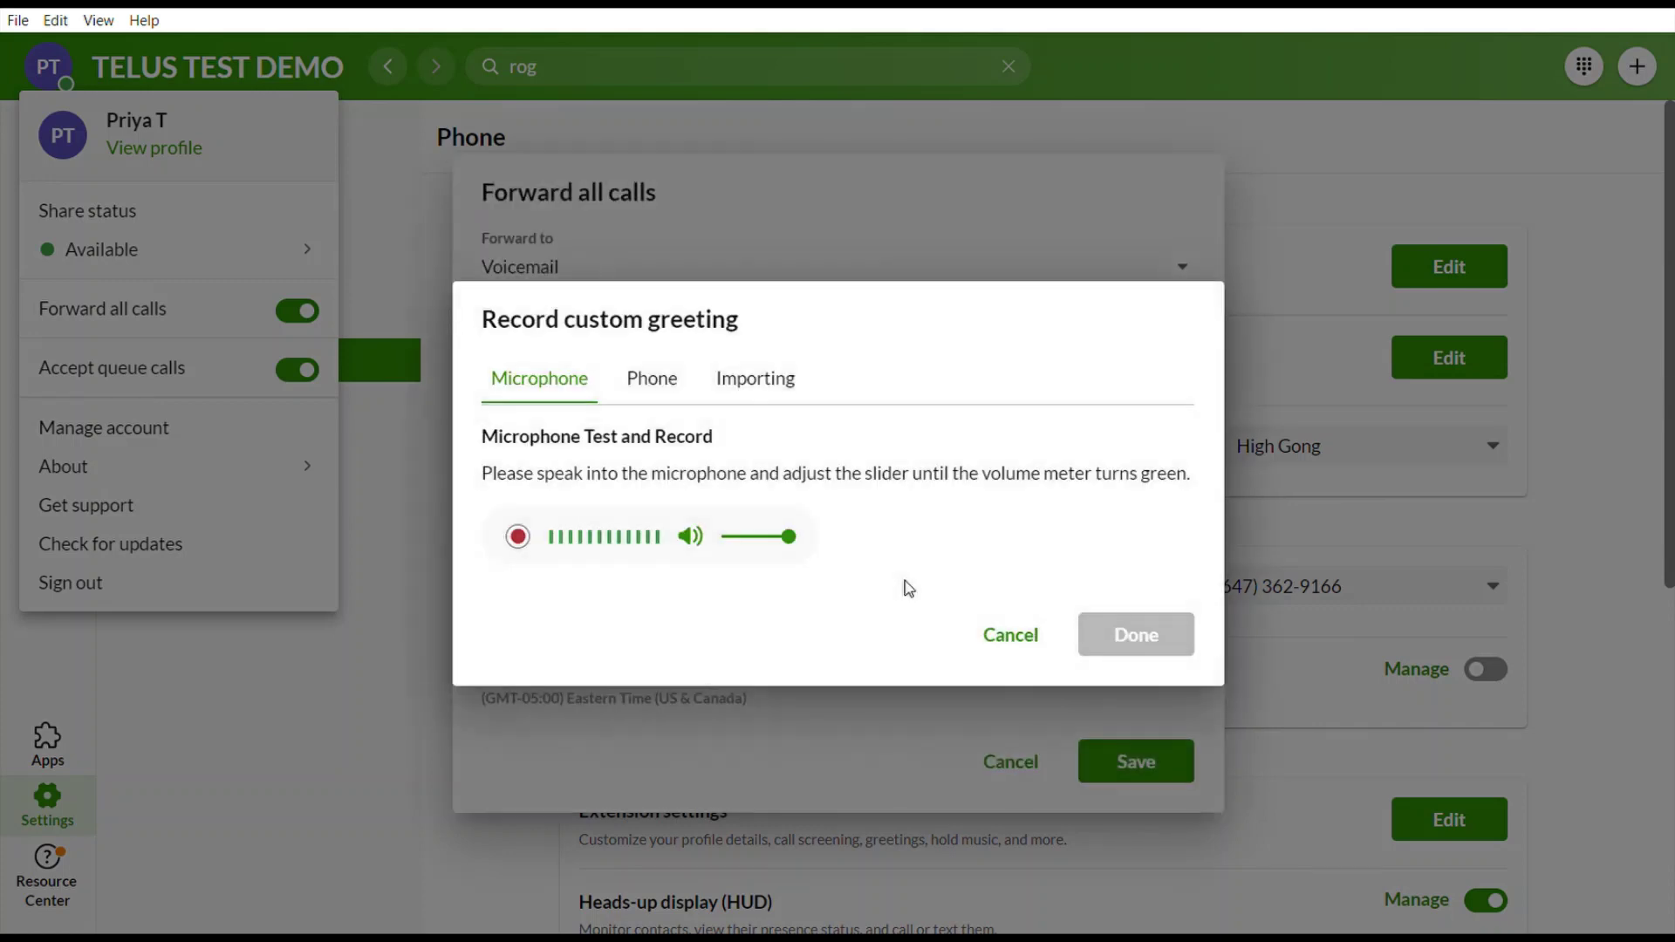
pyautogui.click(1055, 632)
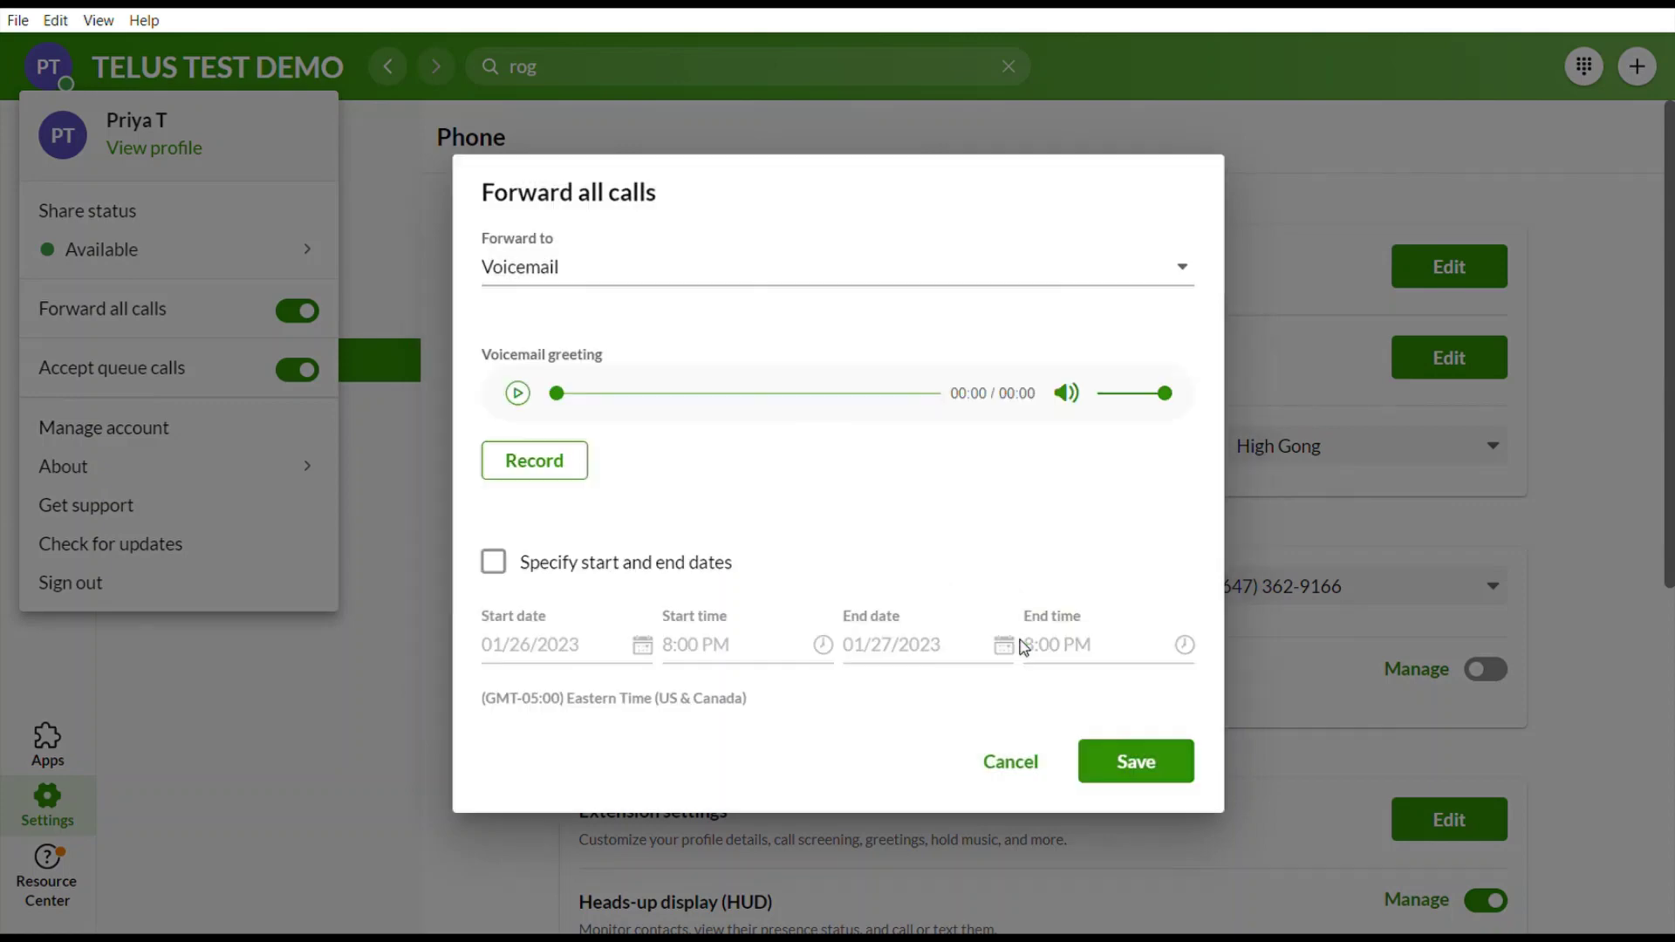
pyautogui.click(494, 563)
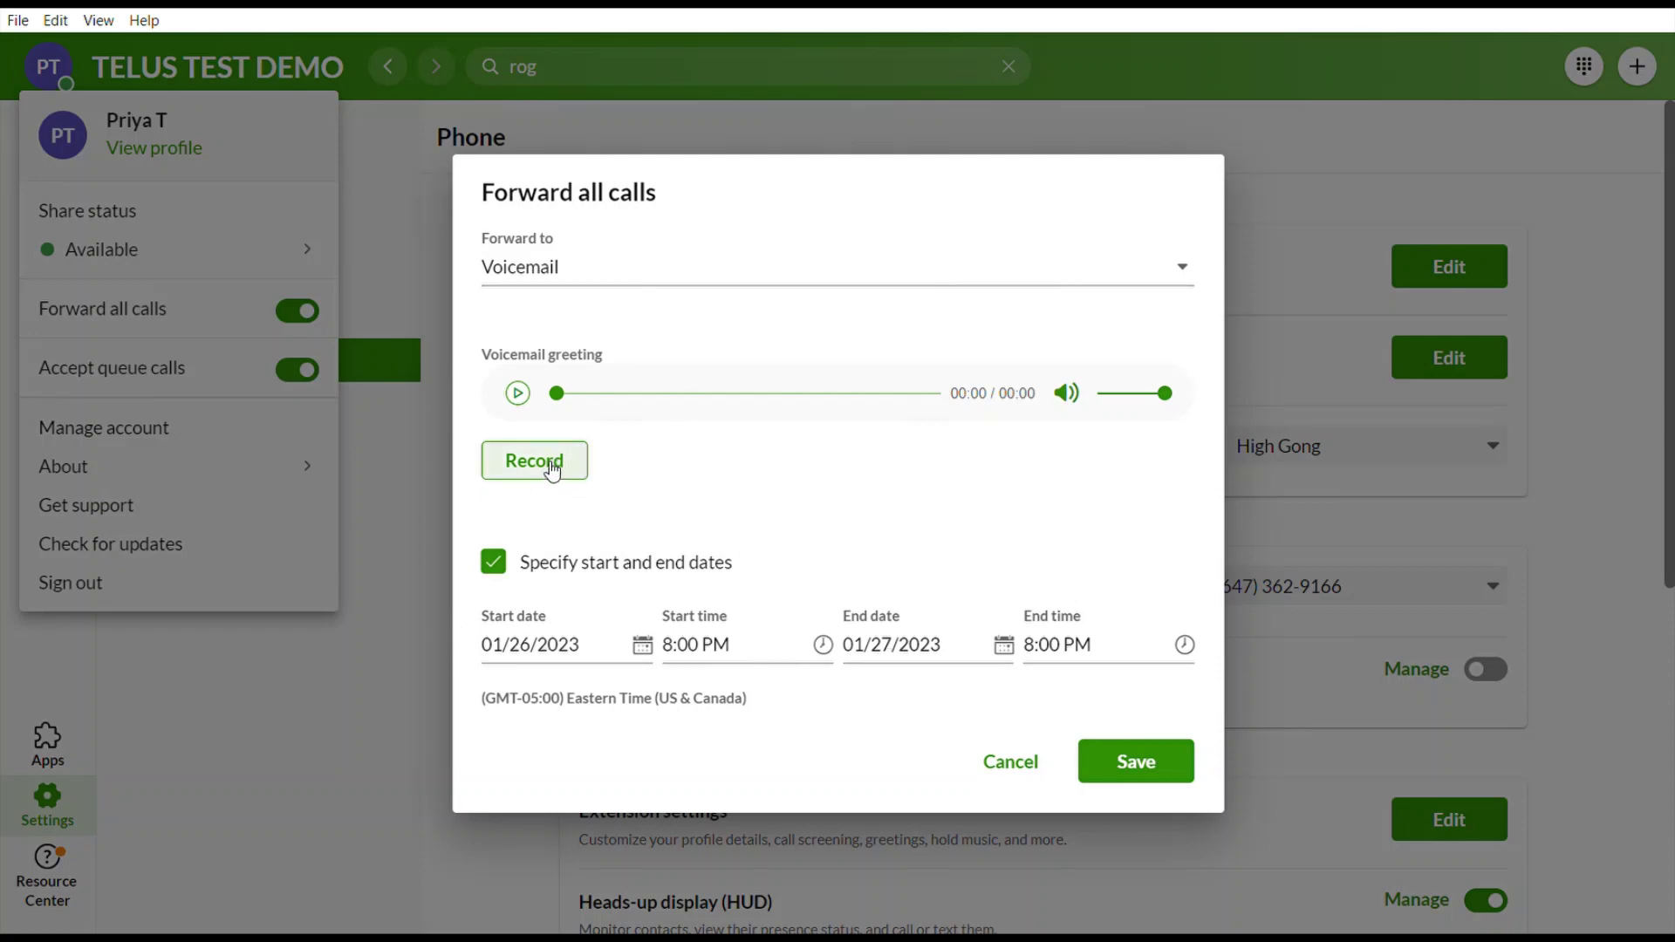
pyautogui.click(949, 645)
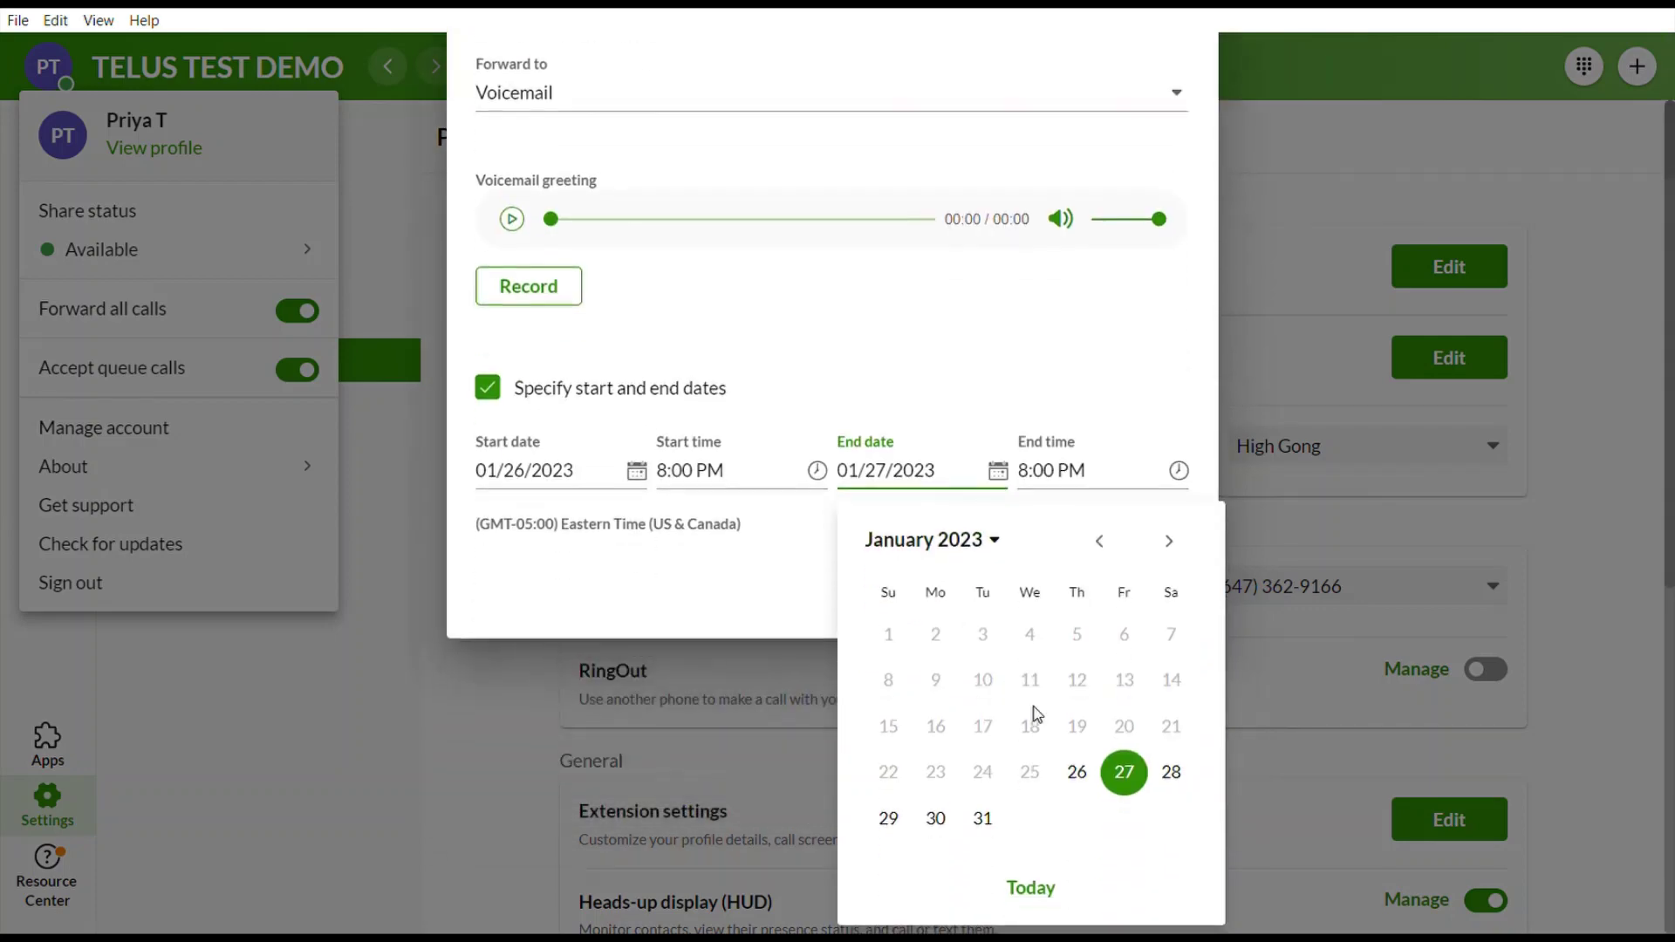
pyautogui.click(985, 818)
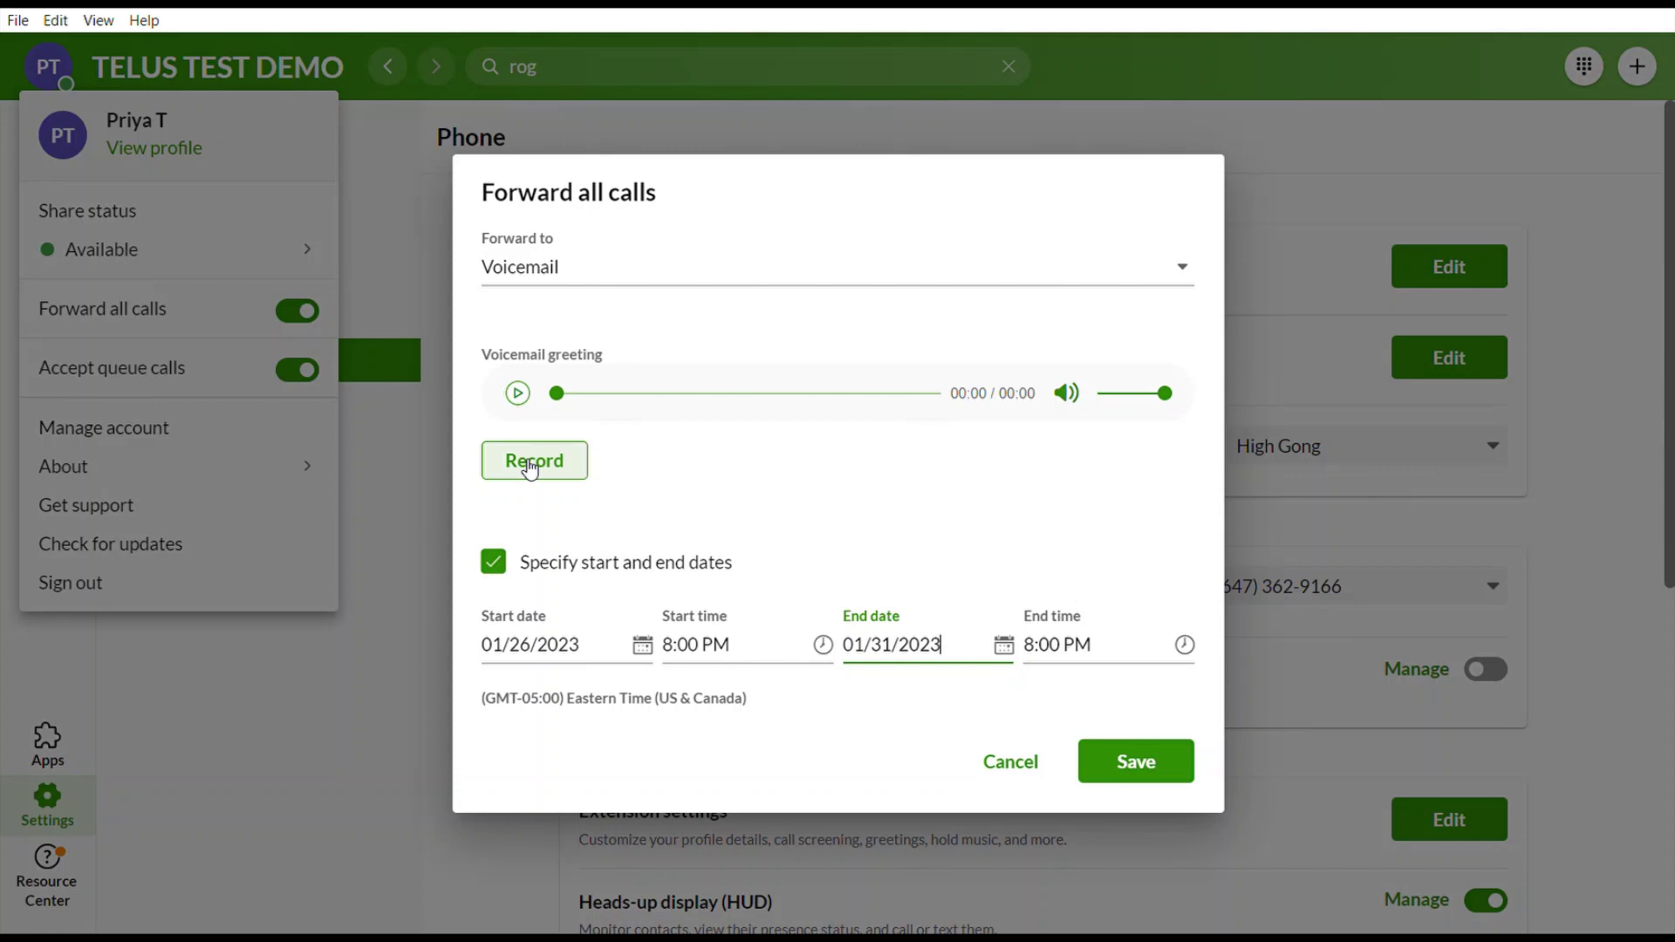
pyautogui.click(999, 767)
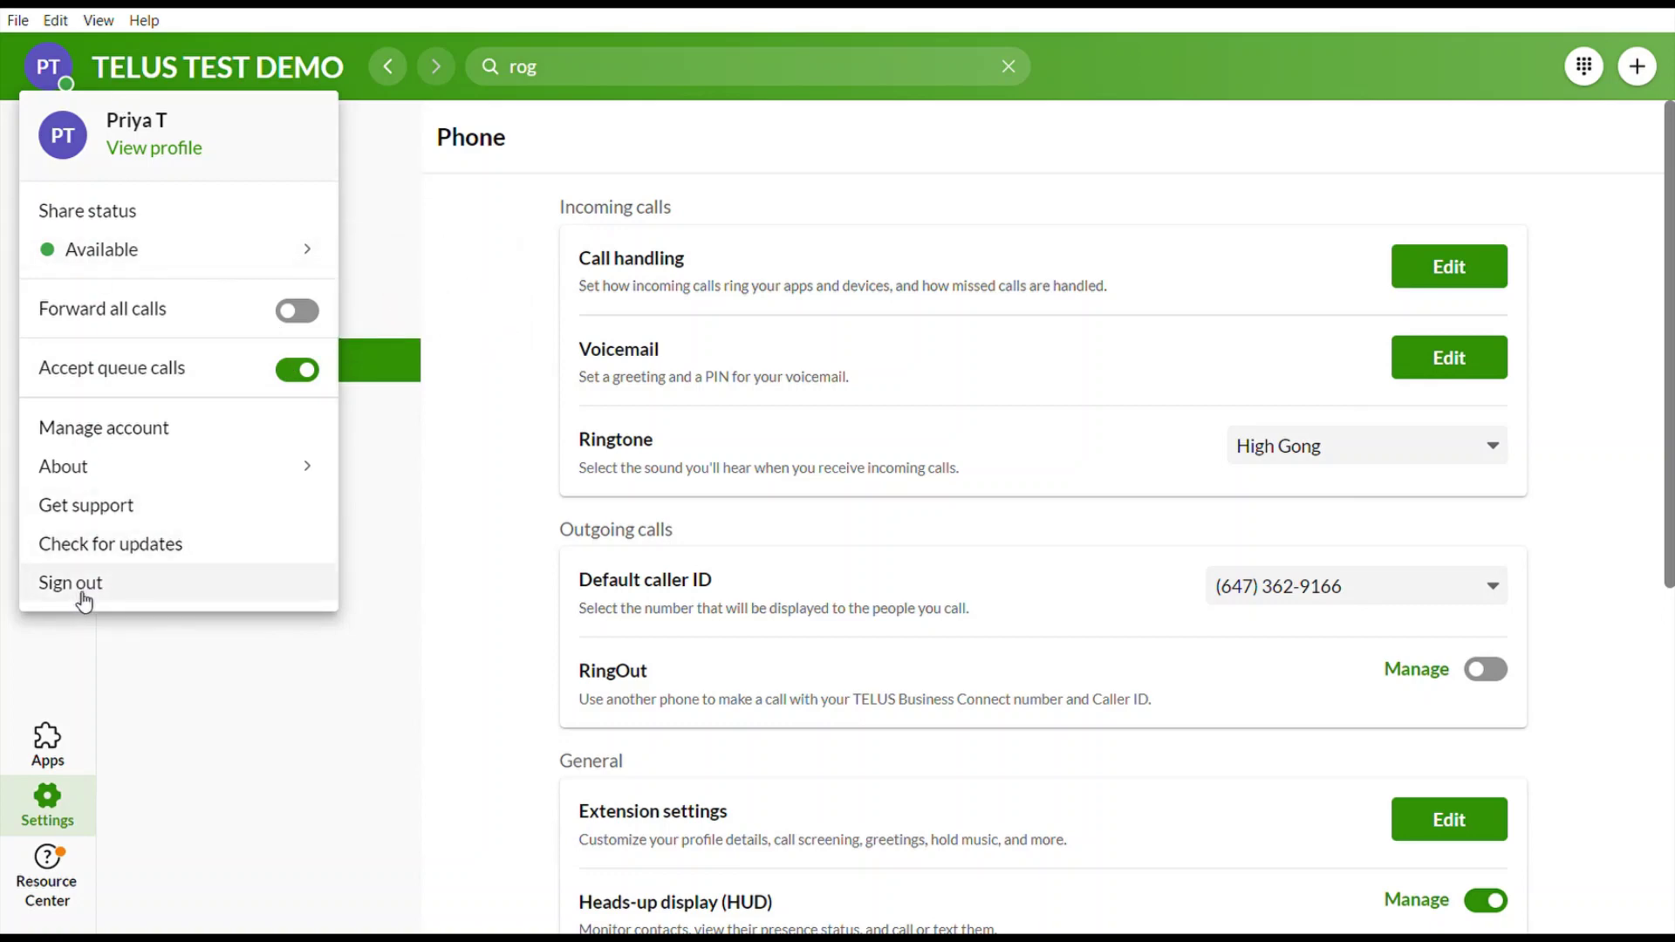
# Reopen the profile menu and switch on Forward all calls.
pyautogui.click(387, 633)
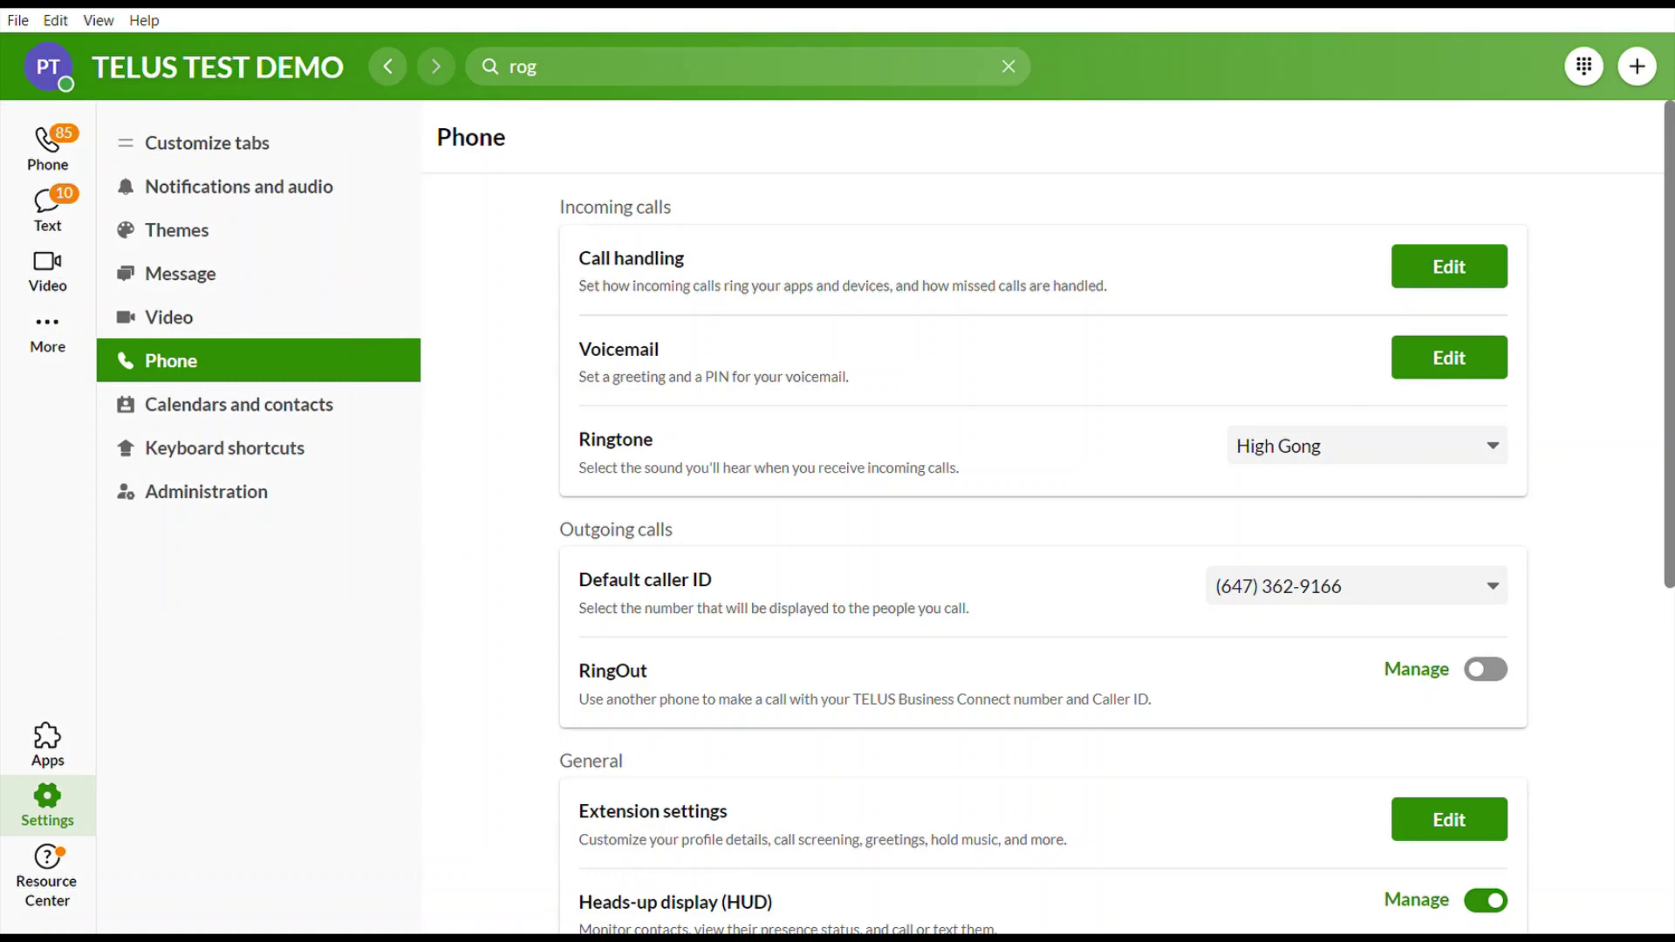
pyautogui.click(72, 69)
pyautogui.moveTo(105, 254)
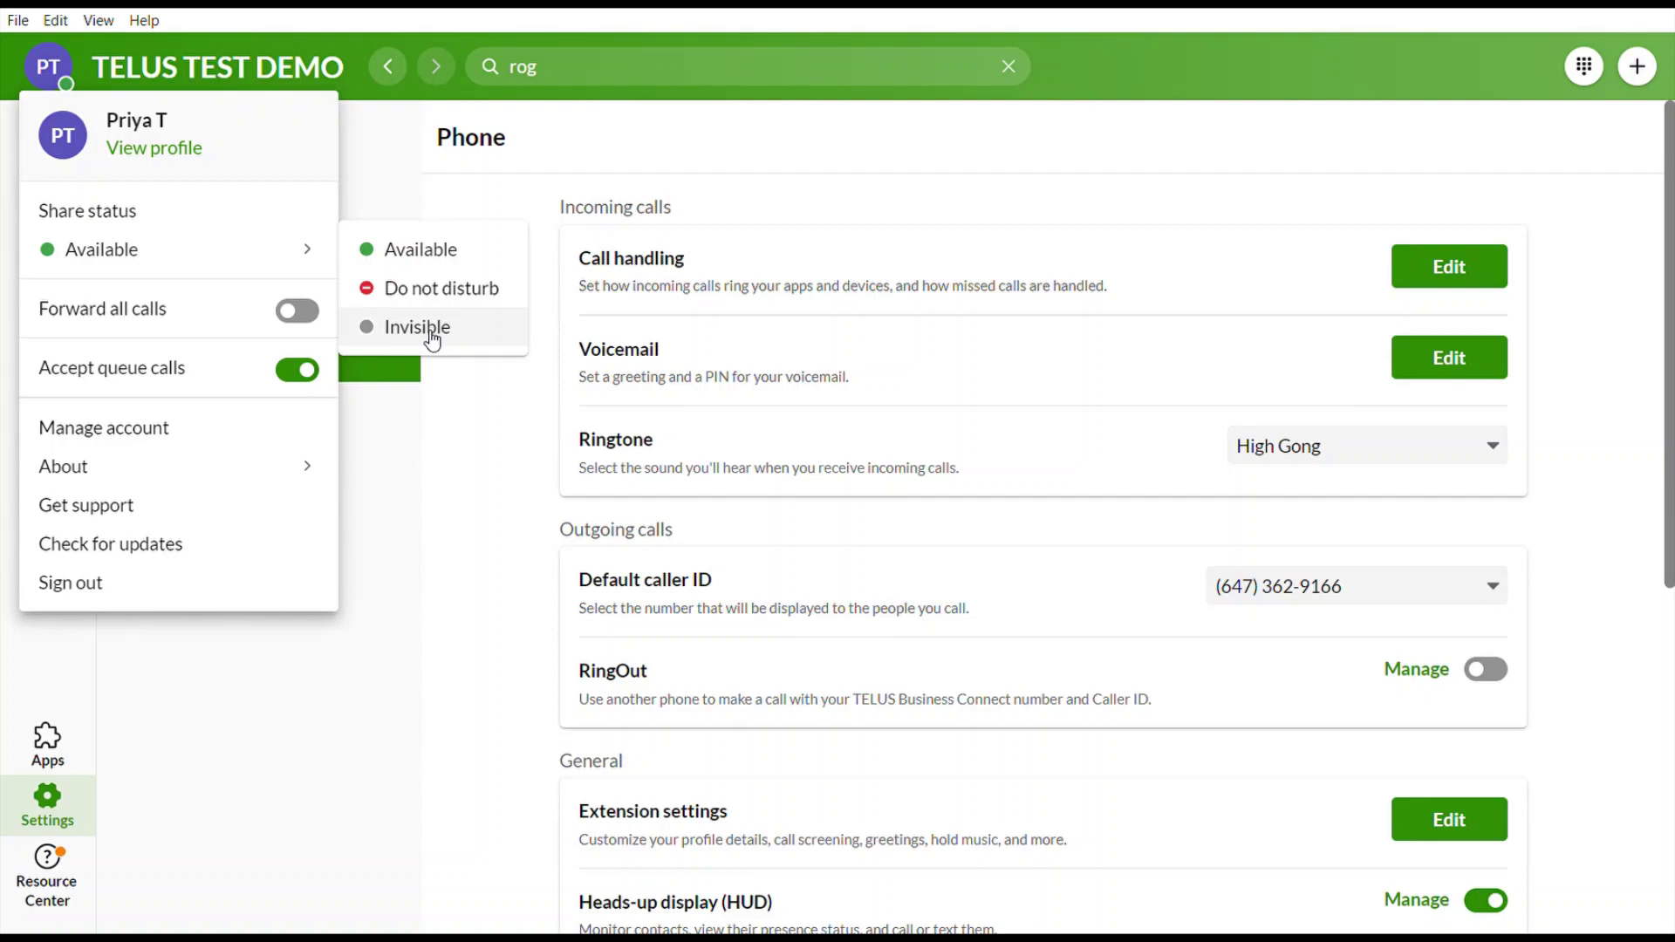
pyautogui.click(296, 312)
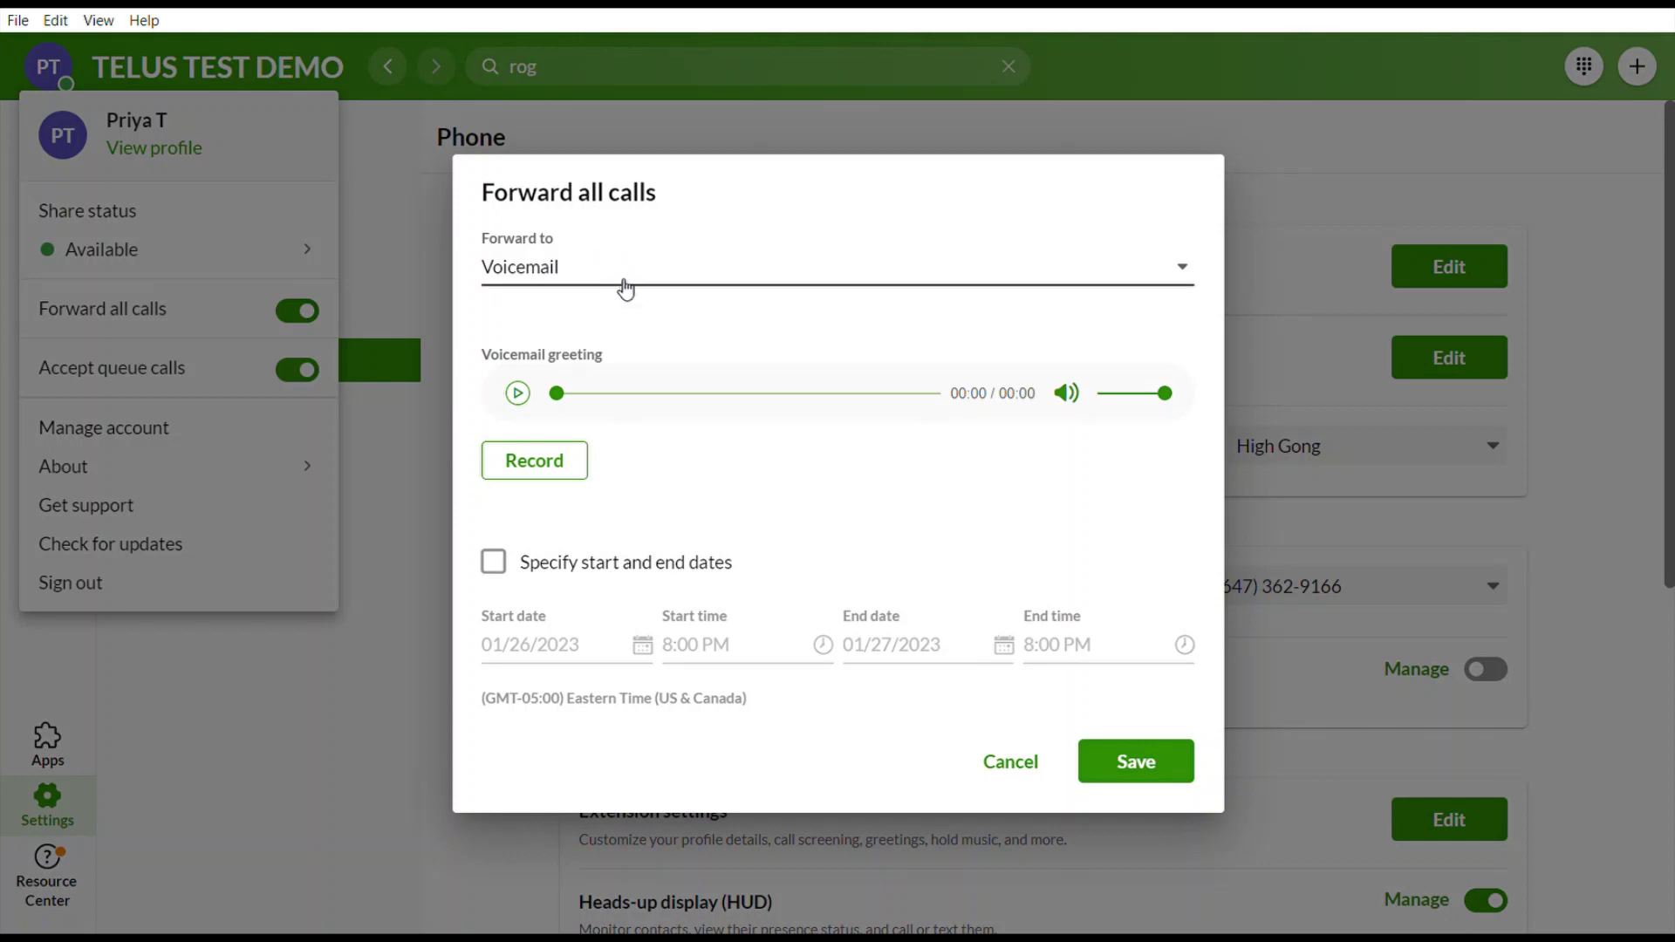
# Pick Coworker as the forwarding destination, browse extensions and more options, then close the list.
pyautogui.click(559, 268)
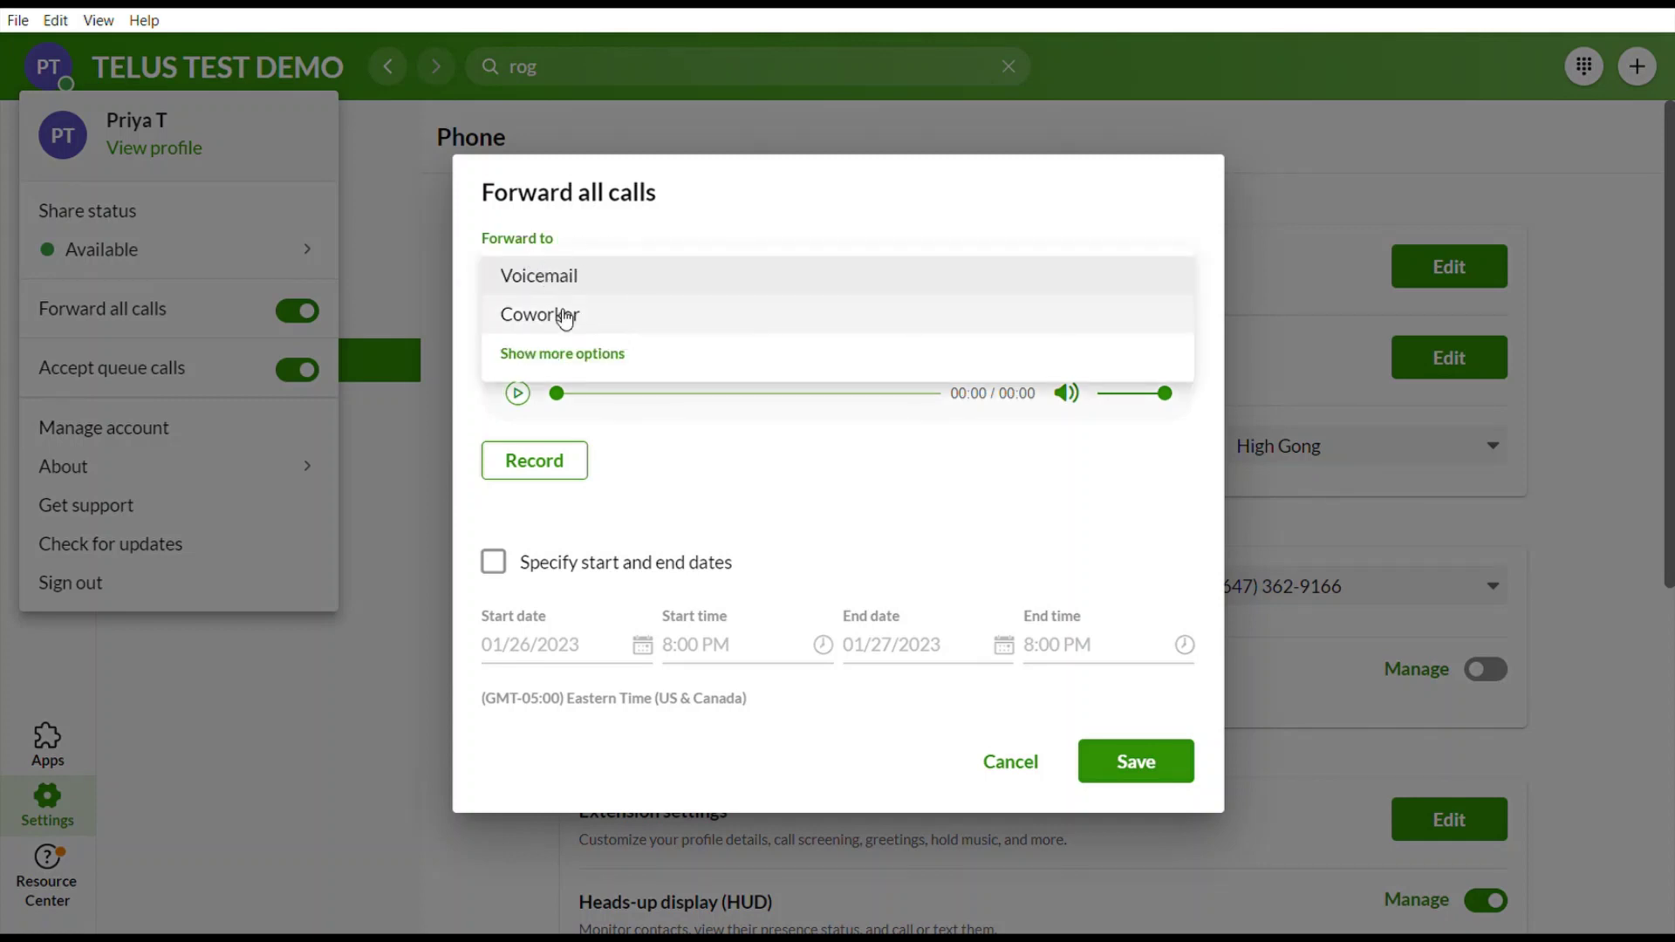
pyautogui.click(565, 319)
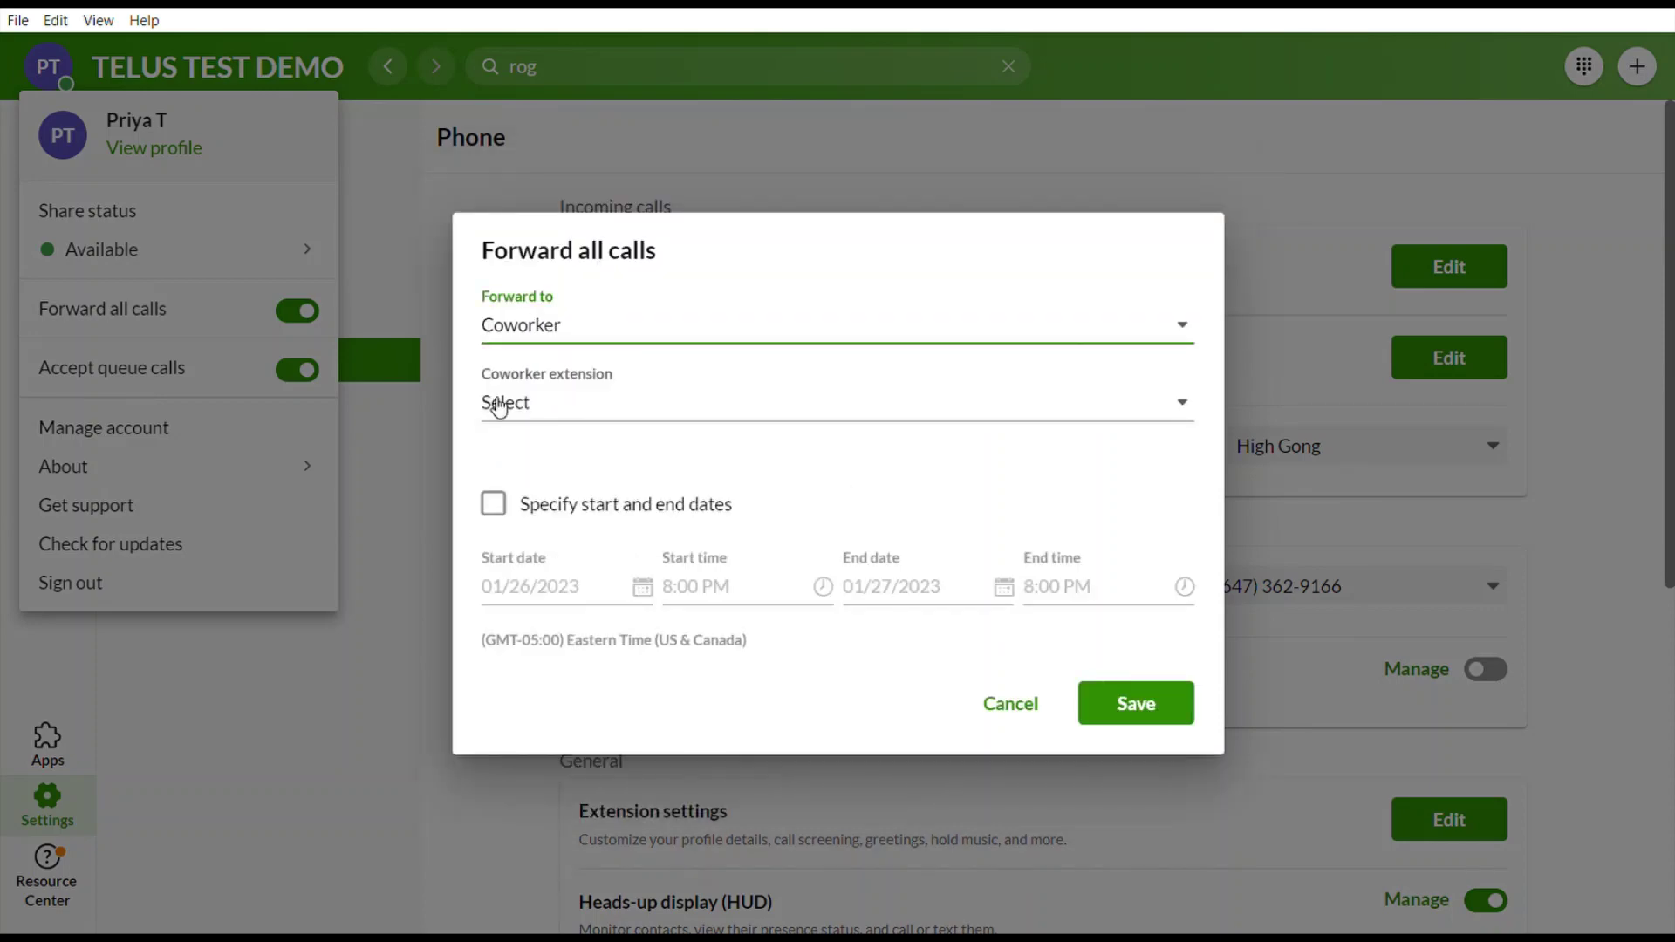
pyautogui.click(598, 402)
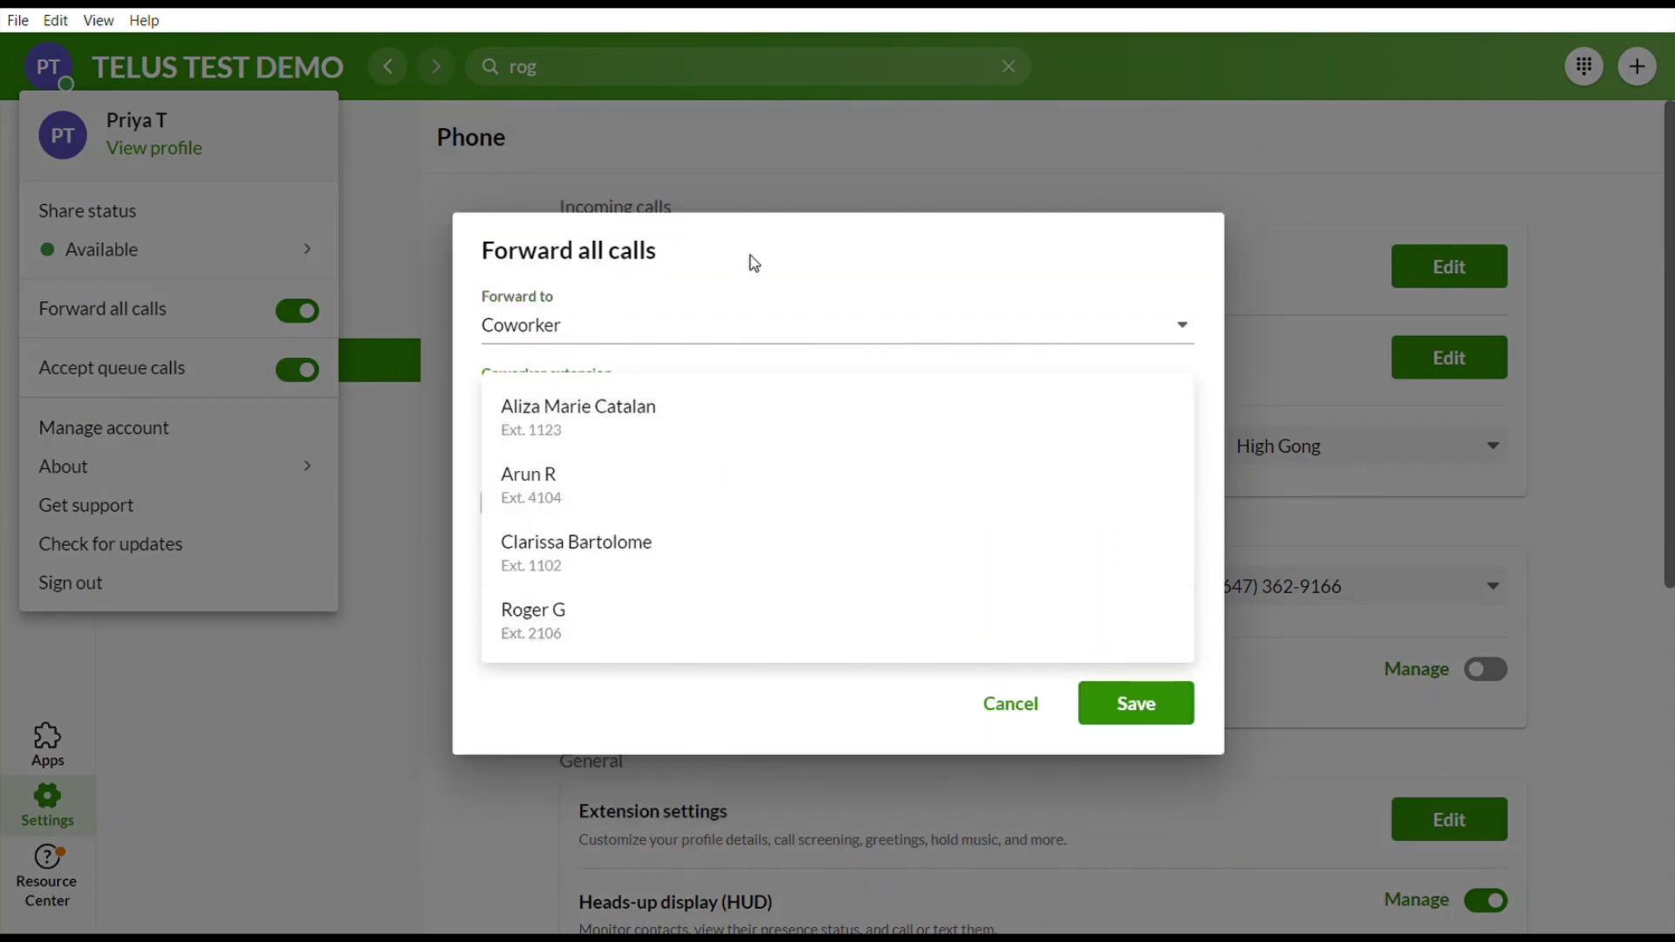
pyautogui.click(796, 288)
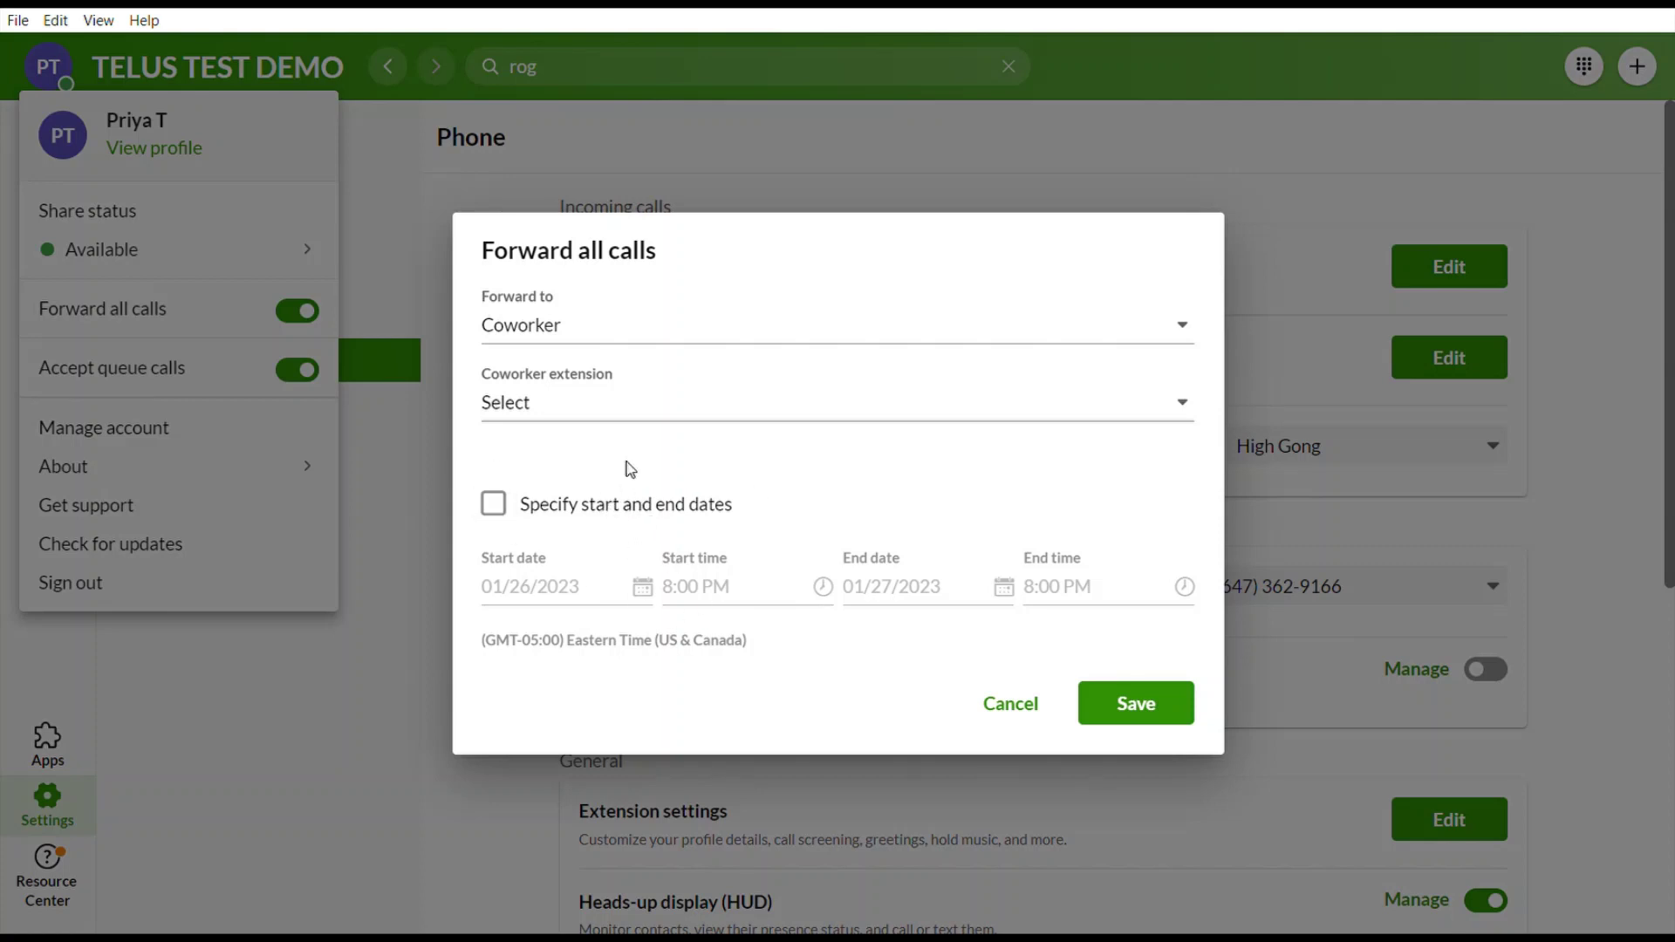
pyautogui.click(631, 324)
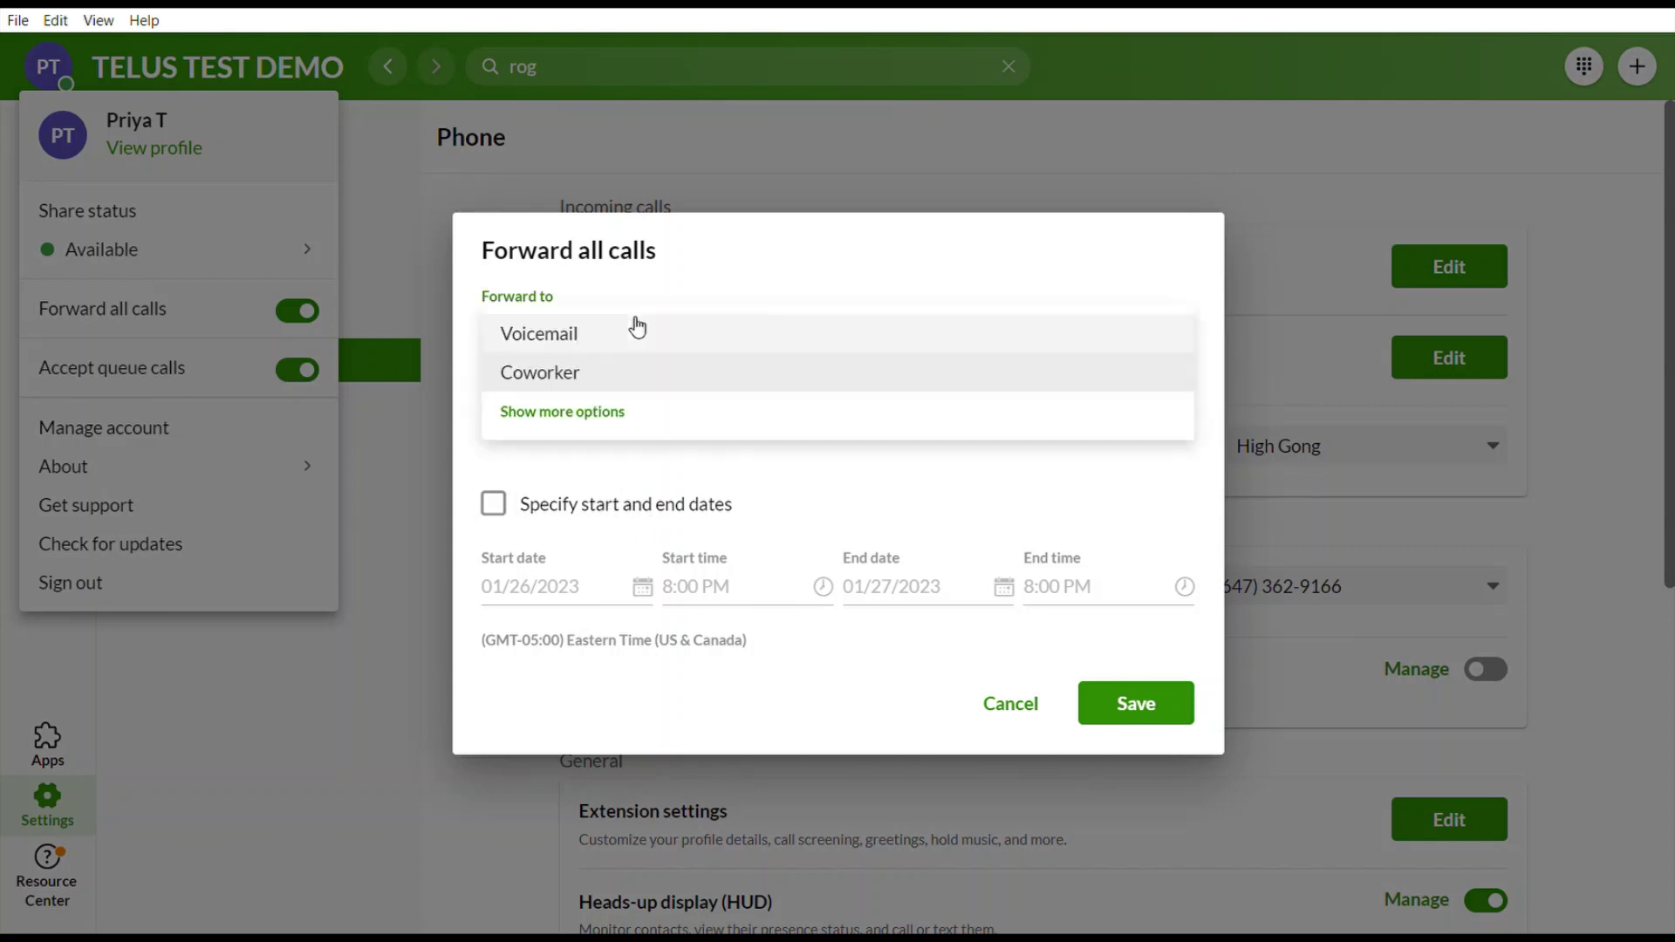
pyautogui.click(574, 427)
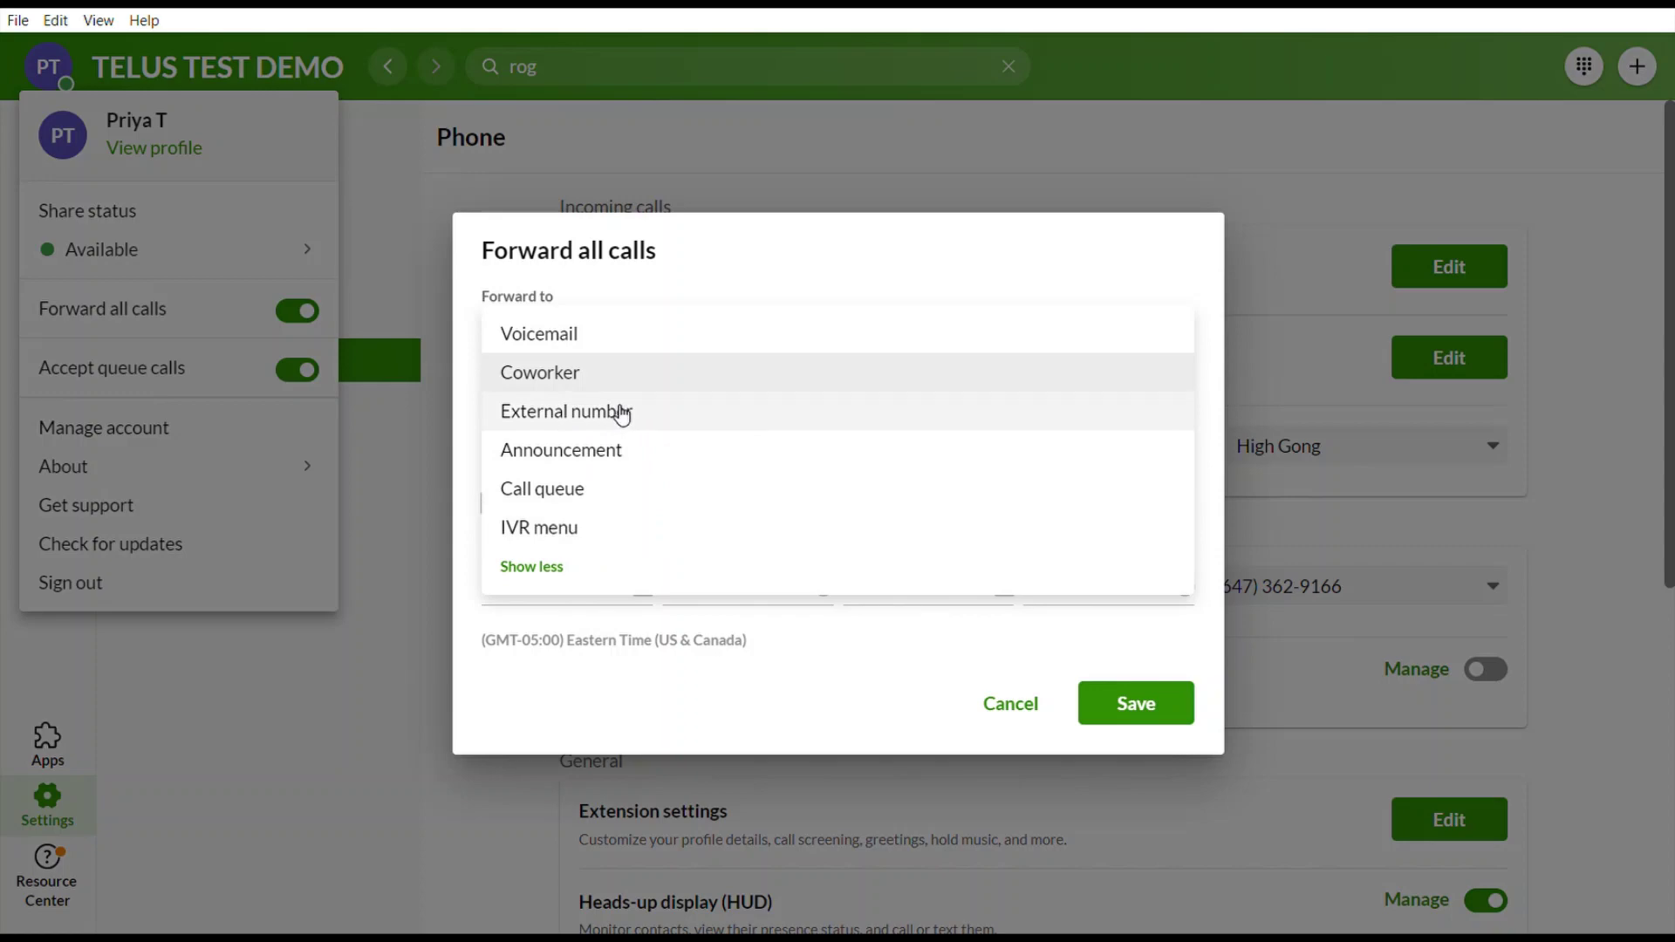
pyautogui.click(607, 694)
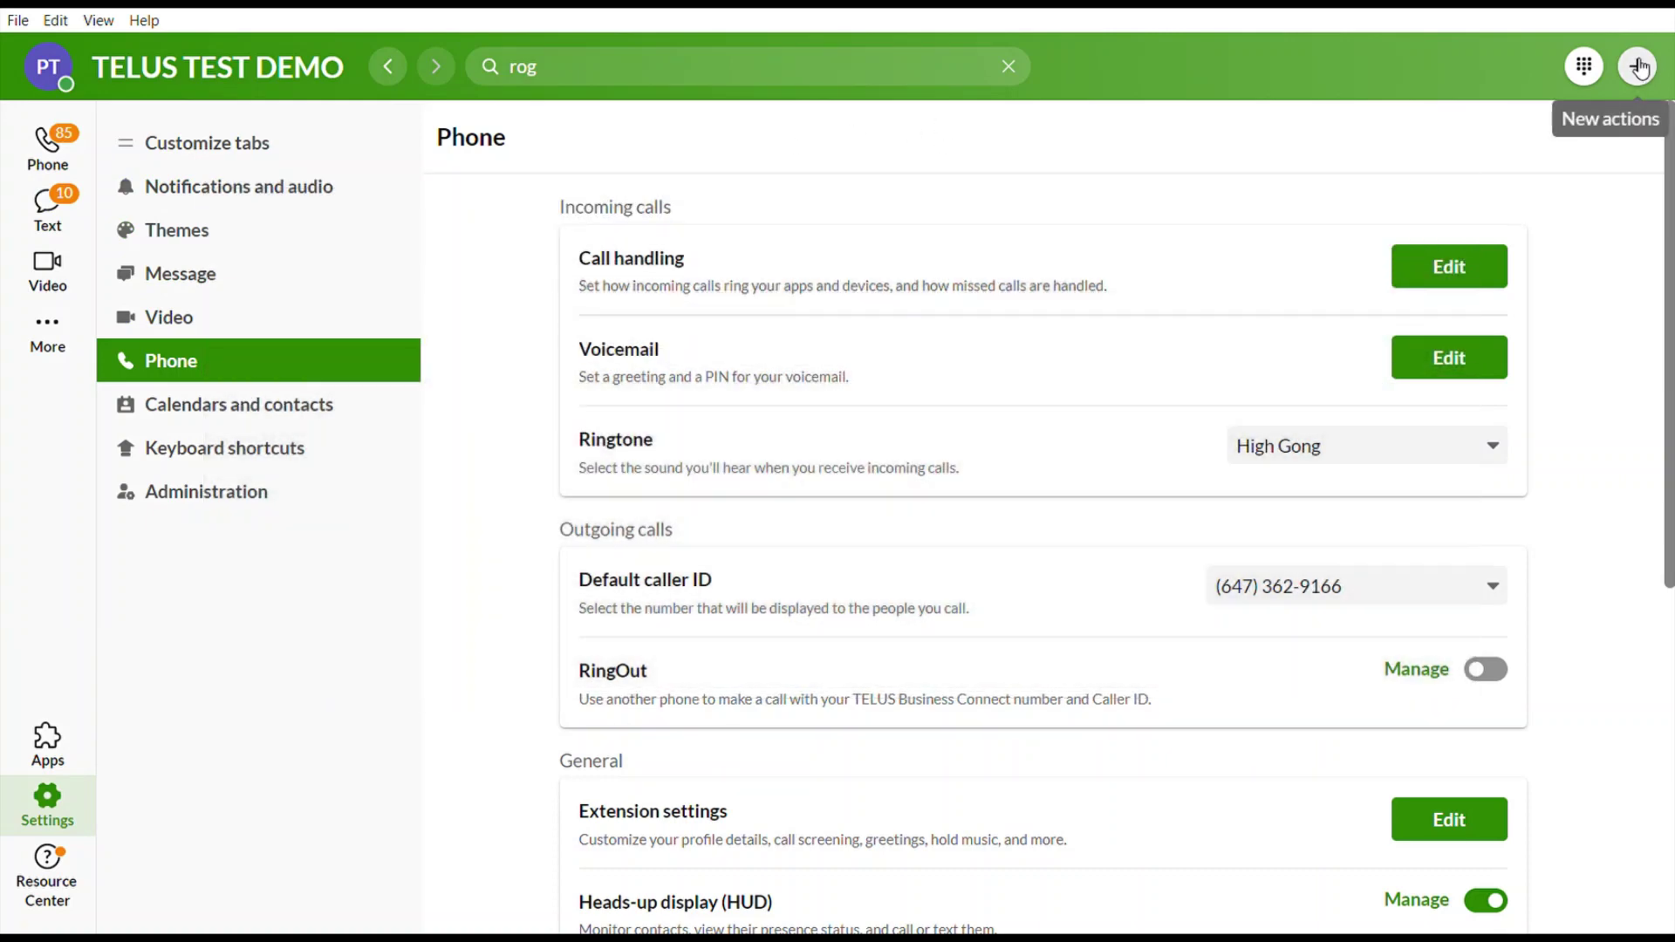
# Open the New actions menu from the + button in the top-right header.
pyautogui.click(1639, 68)
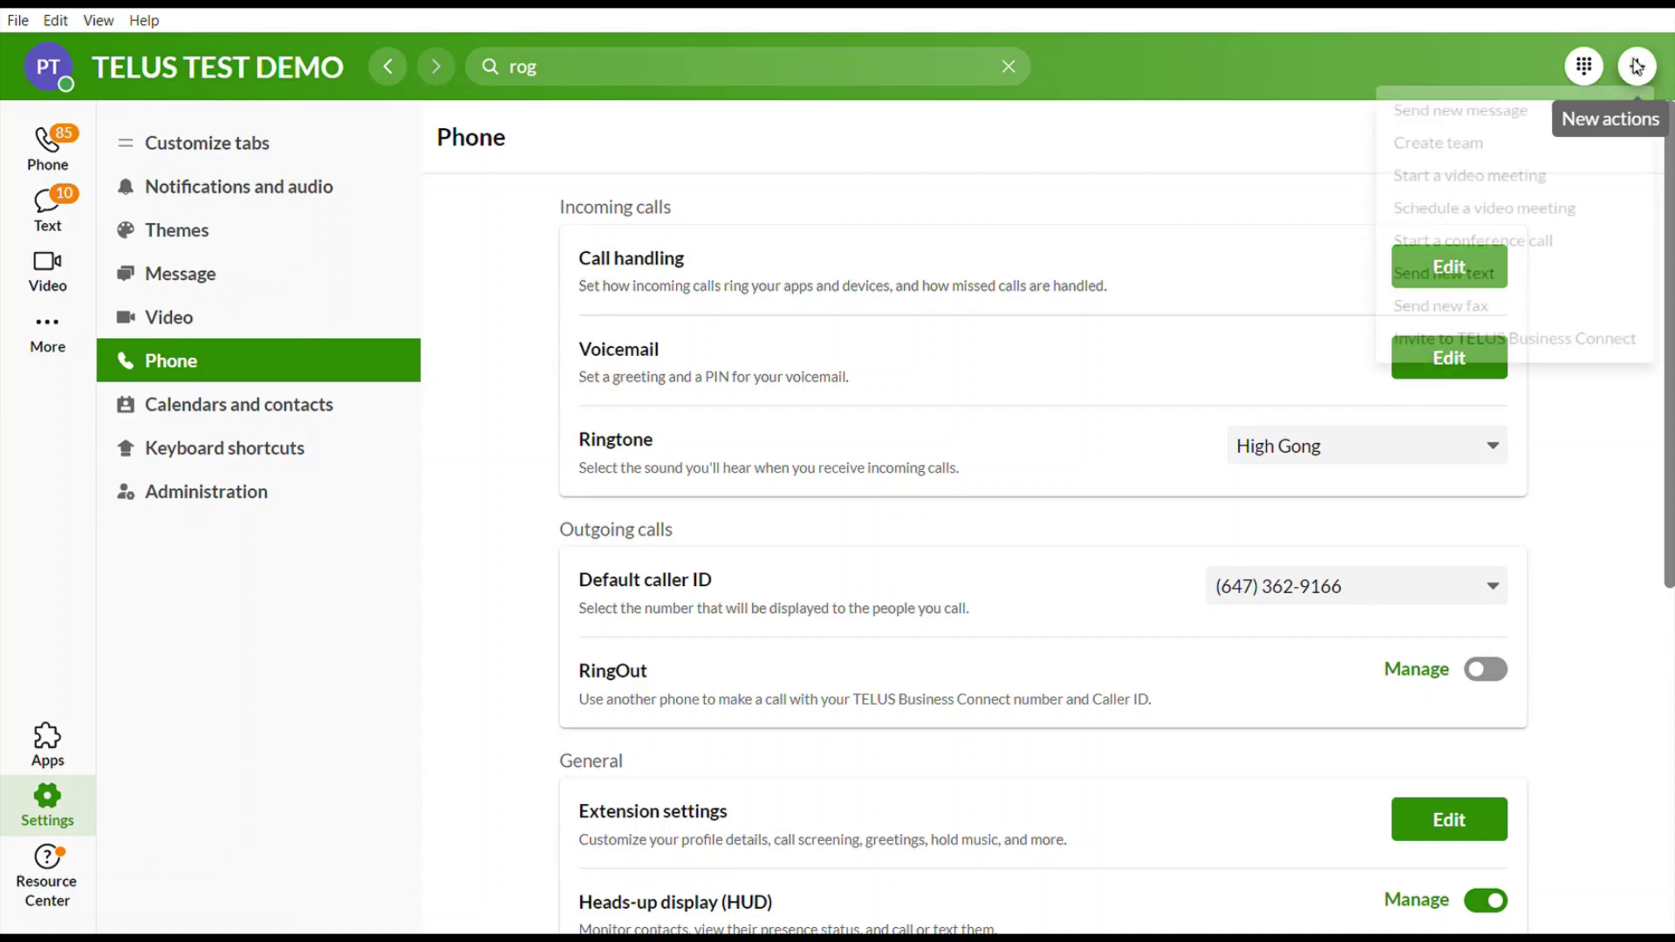